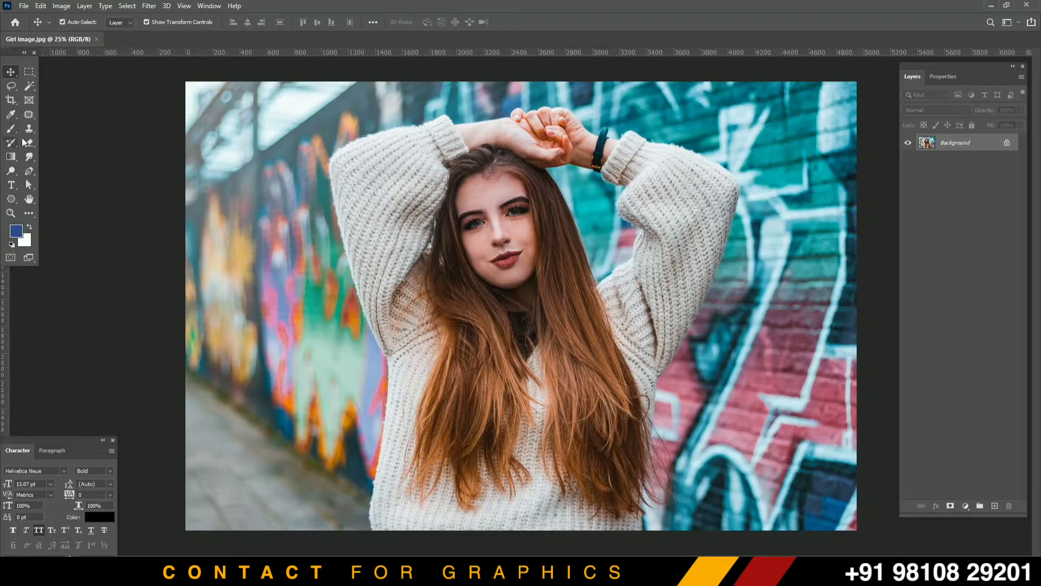
{"action": "left_click", "coordinate": [29, 156]}
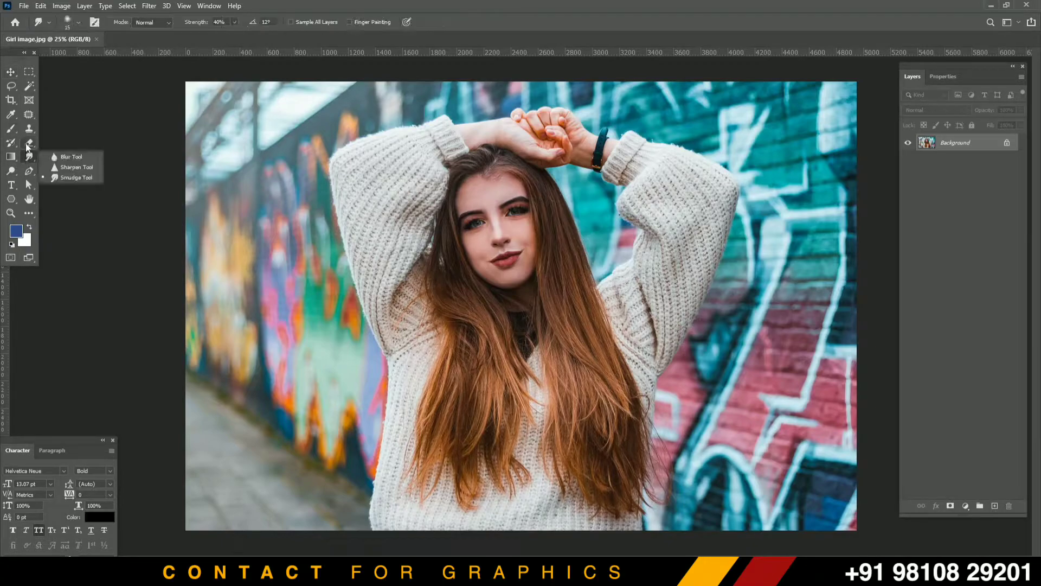
{"action": "left_click", "coordinate": [11, 132]}
{"action": "left_click", "coordinate": [12, 132]}
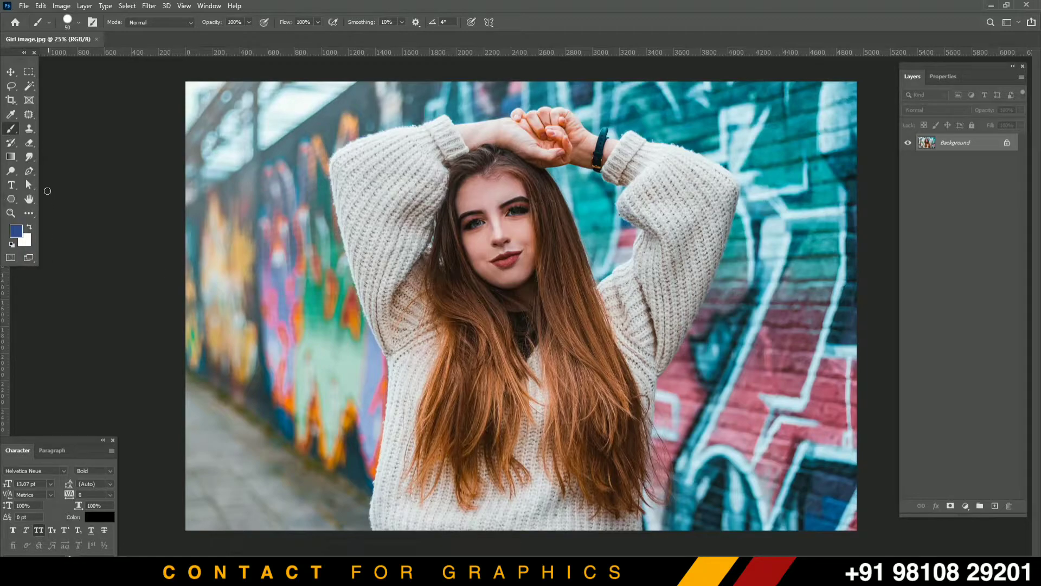
- Start a Pen tool path at the image's bottom edge, where the sweater's side meets the blurred wall below the hair tips
{"action": "left_click", "coordinate": [30, 171]}
{"action": "left_click", "coordinate": [58, 172]}
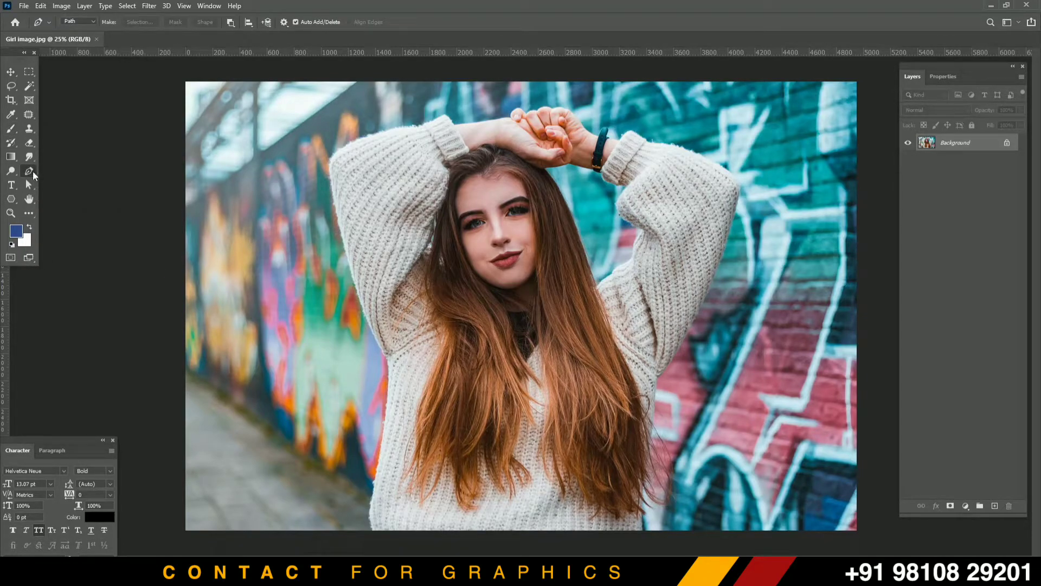
{"action": "left_click", "coordinate": [31, 172]}
{"action": "left_click", "coordinate": [58, 173]}
{"action": "key", "text": "ctrl+plus"}
{"action": "key", "text": "ctrl+plus"}
{"action": "key", "text": "ctrl+plus"}
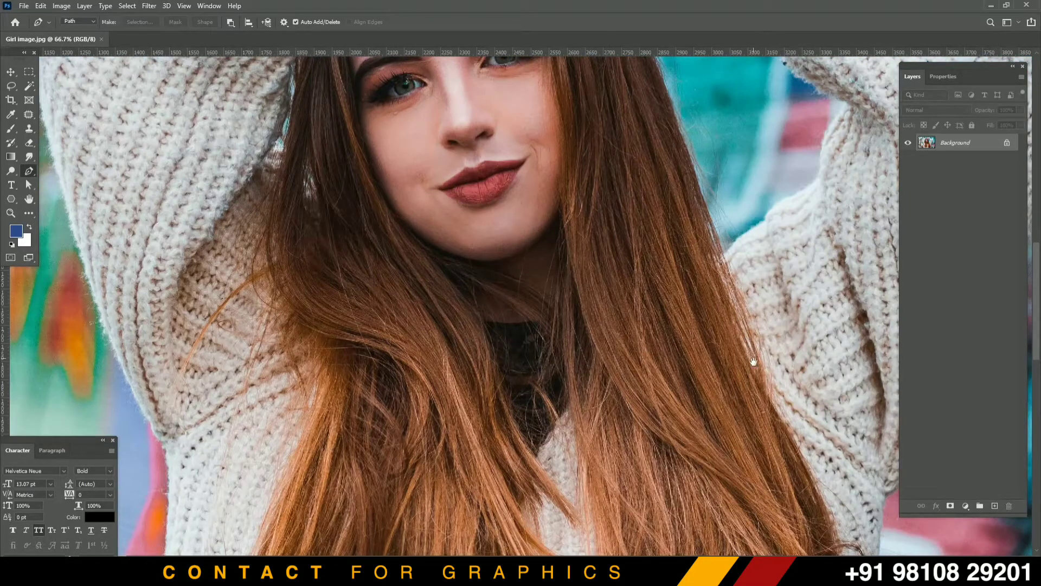
{"action": "left_click_drag", "start_coordinate": [754, 361], "coordinate": [596, 82]}
{"action": "left_click_drag", "start_coordinate": [588, 339], "coordinate": [431, 63]}
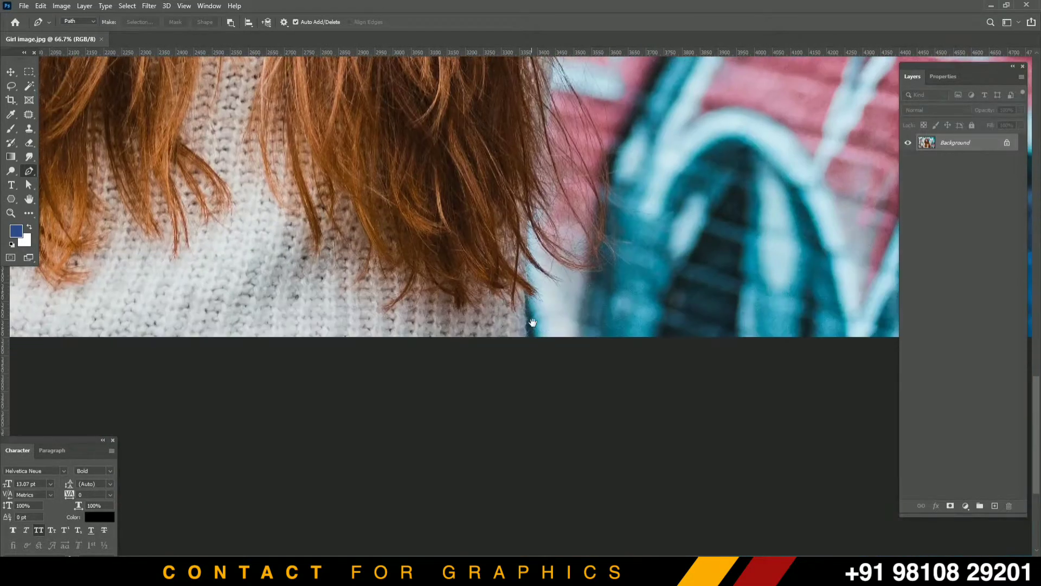
{"action": "left_click_drag", "start_coordinate": [532, 320], "coordinate": [476, 324]}
{"action": "key", "text": "ctrl+plus"}
{"action": "key", "text": "ctrl+plus"}
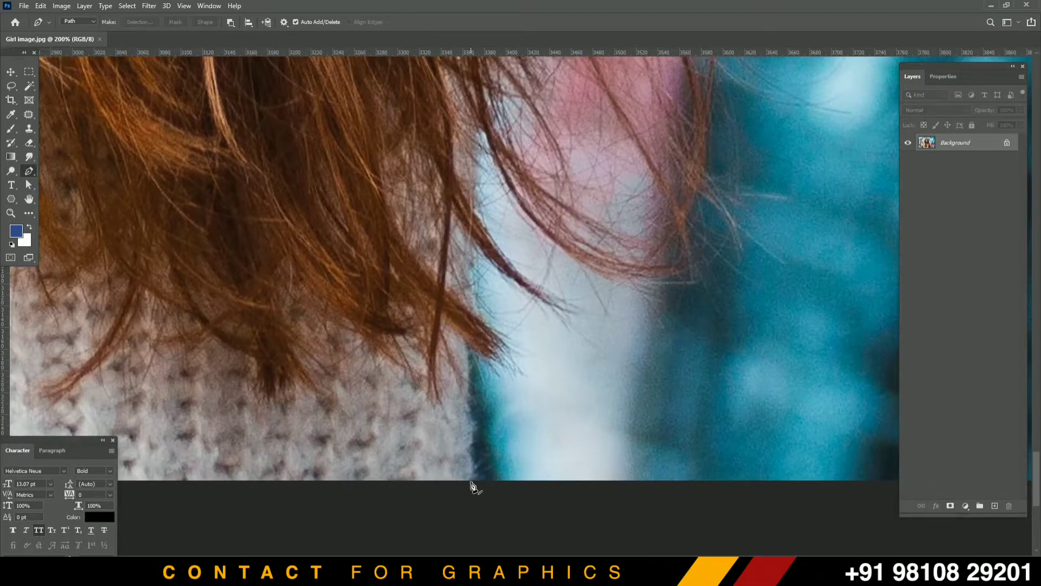
{"action": "left_click", "coordinate": [471, 482]}
- Trace the path up the sweater's lower side, around the lowest hair tip and out to the end of the second strand
{"action": "key", "text": "ctrl+plus"}
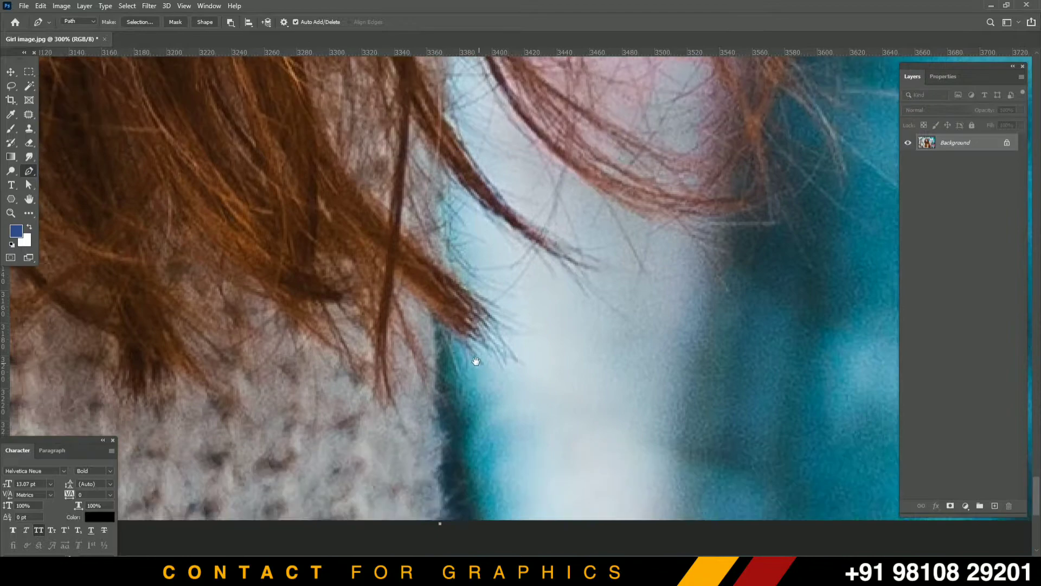
{"action": "left_click", "coordinate": [427, 319]}
{"action": "left_click", "coordinate": [423, 277]}
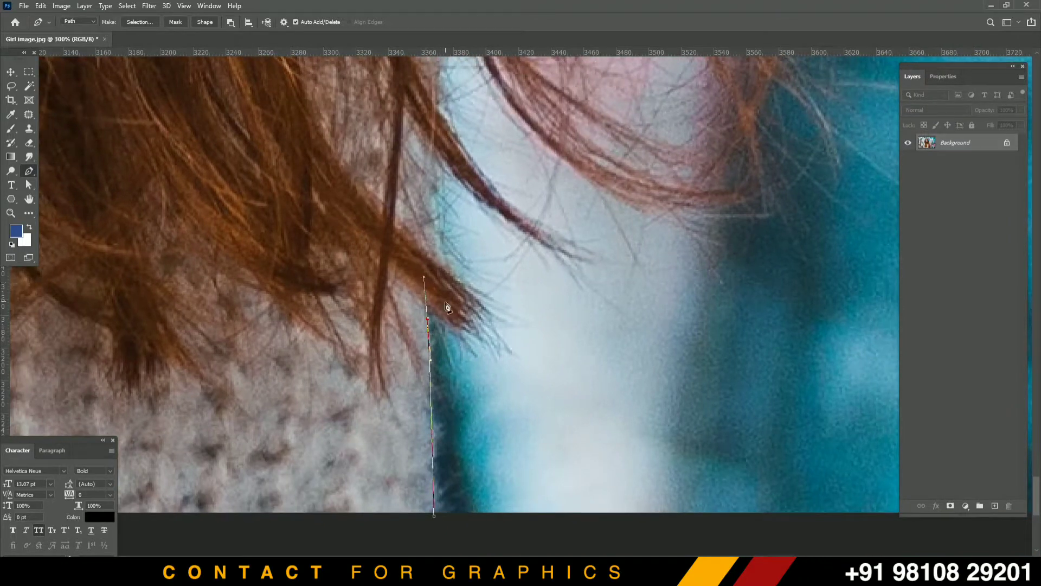
{"action": "left_click_drag", "start_coordinate": [445, 316], "coordinate": [488, 347]}
{"action": "left_click_drag", "start_coordinate": [453, 277], "coordinate": [442, 271]}
{"action": "left_click", "coordinate": [443, 166]}
{"action": "left_click_drag", "start_coordinate": [443, 166], "coordinate": [429, 280]}
{"action": "left_click_drag", "start_coordinate": [551, 371], "coordinate": [593, 375]}
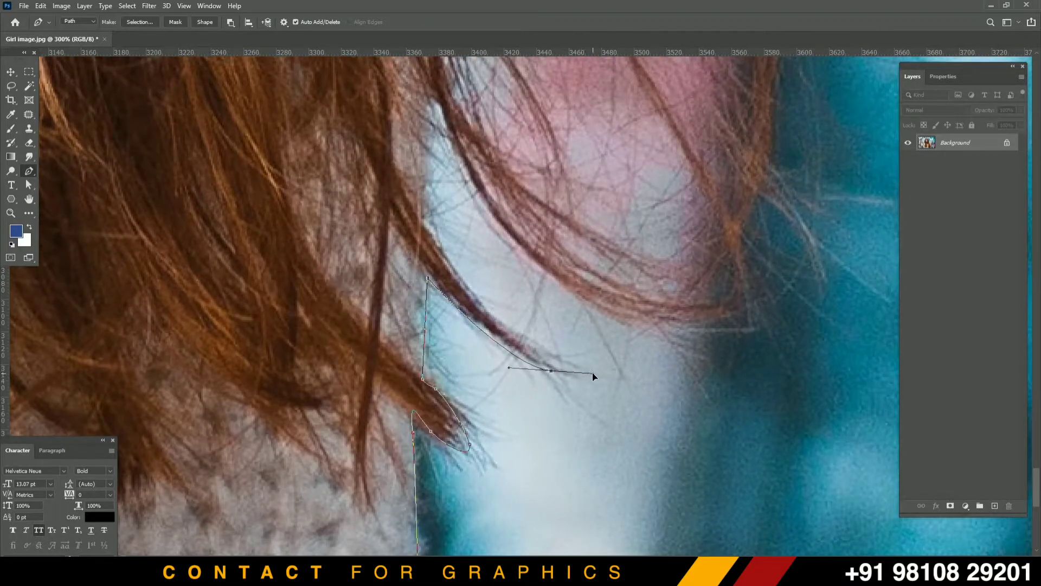
- Continue the path back along the second strand's upper side and down the outer curve of the large loose lock
{"action": "left_click", "coordinate": [426, 199]}
{"action": "left_click", "coordinate": [425, 145]}
{"action": "left_click", "coordinate": [430, 100]}
{"action": "left_click_drag", "start_coordinate": [460, 156], "coordinate": [473, 202]}
{"action": "mouse_move", "coordinate": [663, 324]}
{"action": "left_mouse_down"}
{"action": "mouse_move", "coordinate": [792, 322]}
{"action": "mouse_move", "coordinate": [650, 315]}
{"action": "left_mouse_up"}
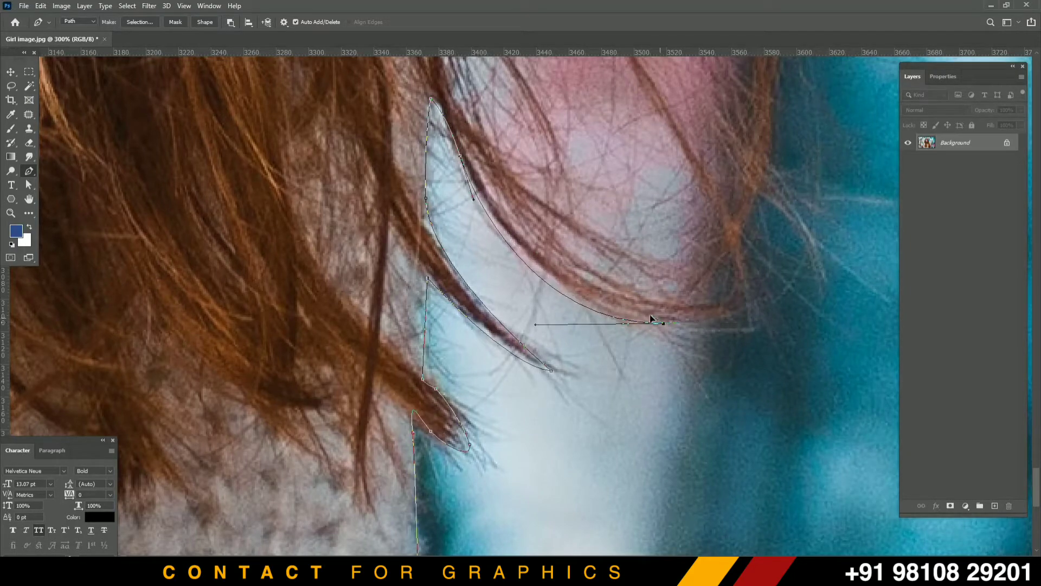
- Carry the path around the loose lock's outer end and up the thin strands to the sweater's side
{"action": "left_click_drag", "start_coordinate": [668, 201], "coordinate": [591, 384]}
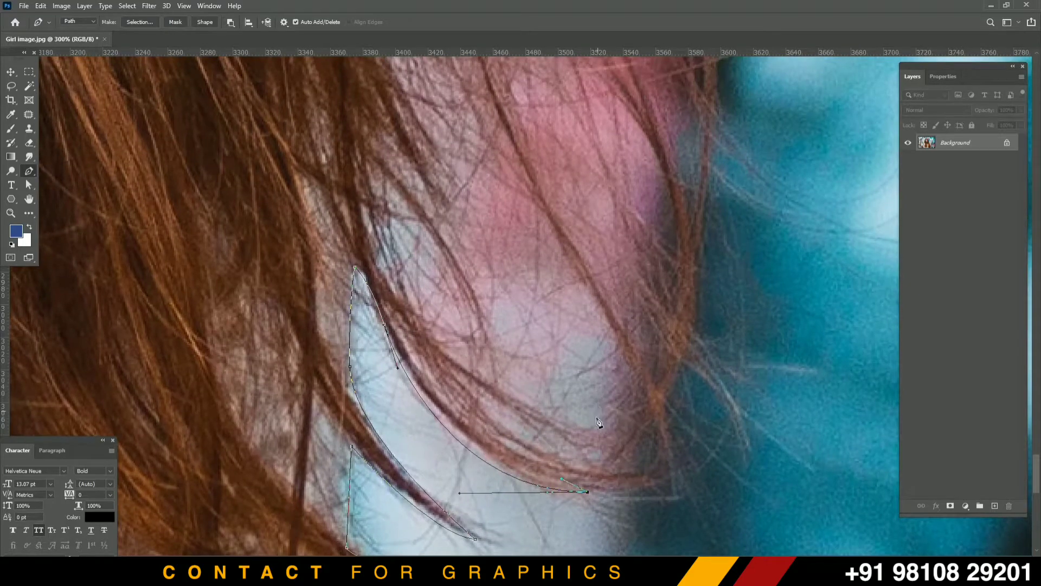
{"action": "left_click_drag", "start_coordinate": [697, 271], "coordinate": [689, 248]}
{"action": "scroll", "coordinate": [681, 207], "scroll_direction": "down", "scroll_amount": 5}
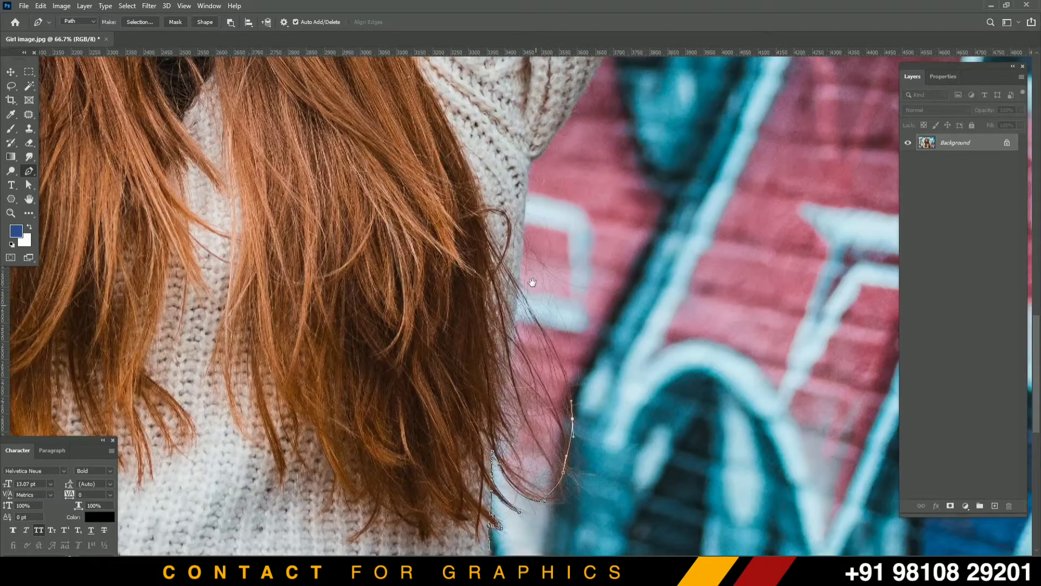
{"action": "left_click_drag", "start_coordinate": [533, 282], "coordinate": [536, 313]}
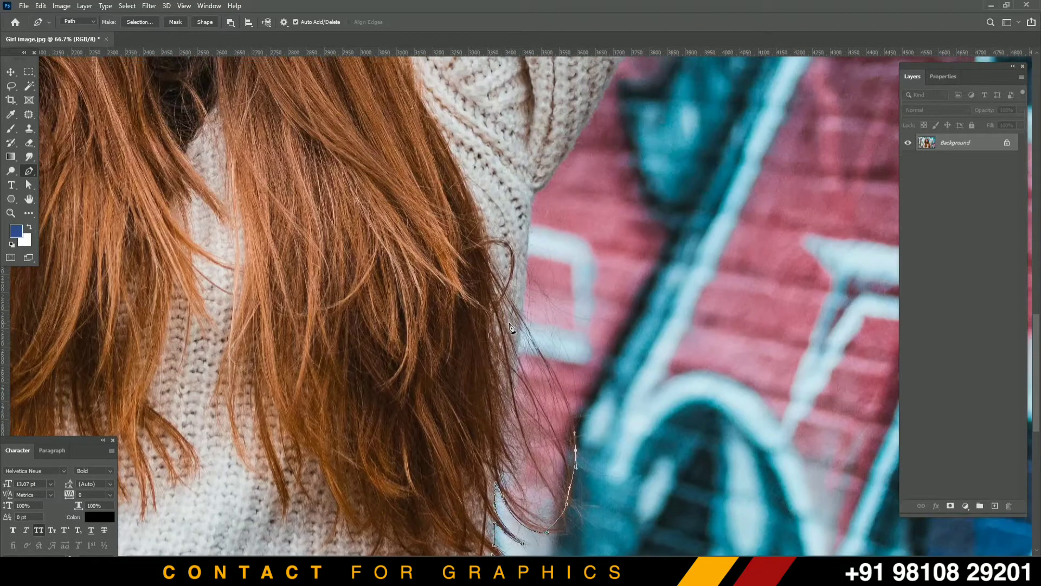
{"action": "left_click", "coordinate": [524, 320]}
{"action": "left_click", "coordinate": [527, 252]}
- Trace the path up the sweater's side to the armpit fold and onto the underside of the raised sleeve
{"action": "scroll", "coordinate": [534, 214], "scroll_direction": "up", "scroll_amount": 1}
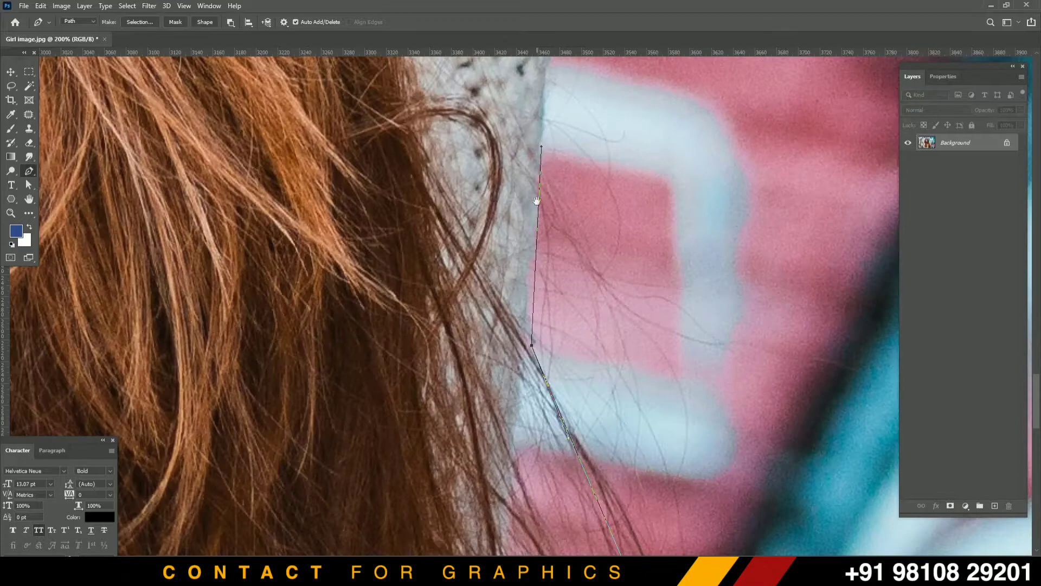
{"action": "left_click_drag", "start_coordinate": [536, 200], "coordinate": [523, 383]}
{"action": "left_click_drag", "start_coordinate": [527, 240], "coordinate": [527, 211]}
{"action": "left_click_drag", "start_coordinate": [530, 165], "coordinate": [547, 251]}
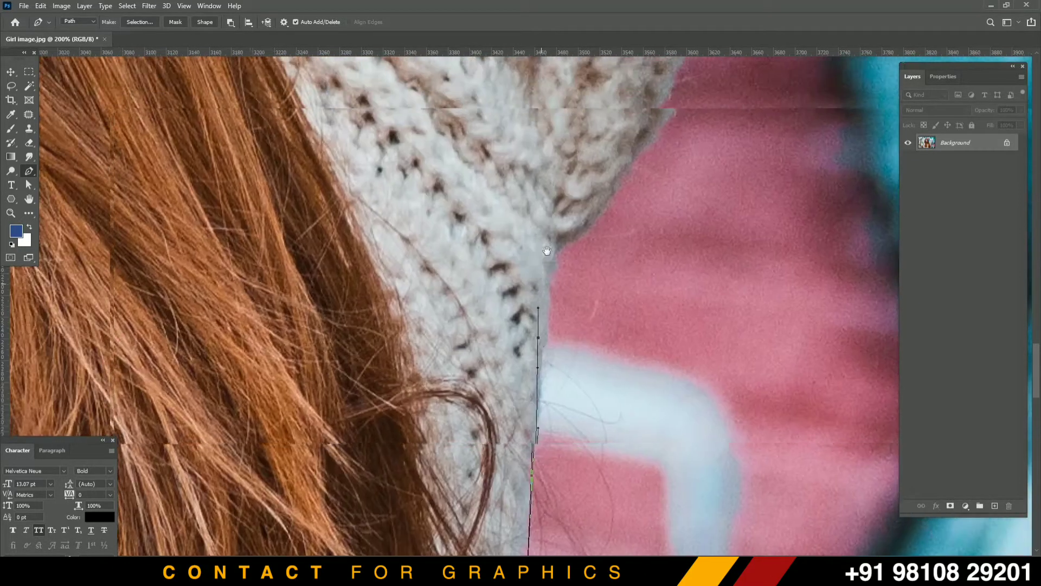
{"action": "left_click_drag", "start_coordinate": [606, 147], "coordinate": [560, 313]}
{"action": "left_click_drag", "start_coordinate": [645, 196], "coordinate": [650, 182]}
{"action": "left_click_drag", "start_coordinate": [650, 153], "coordinate": [498, 319]}
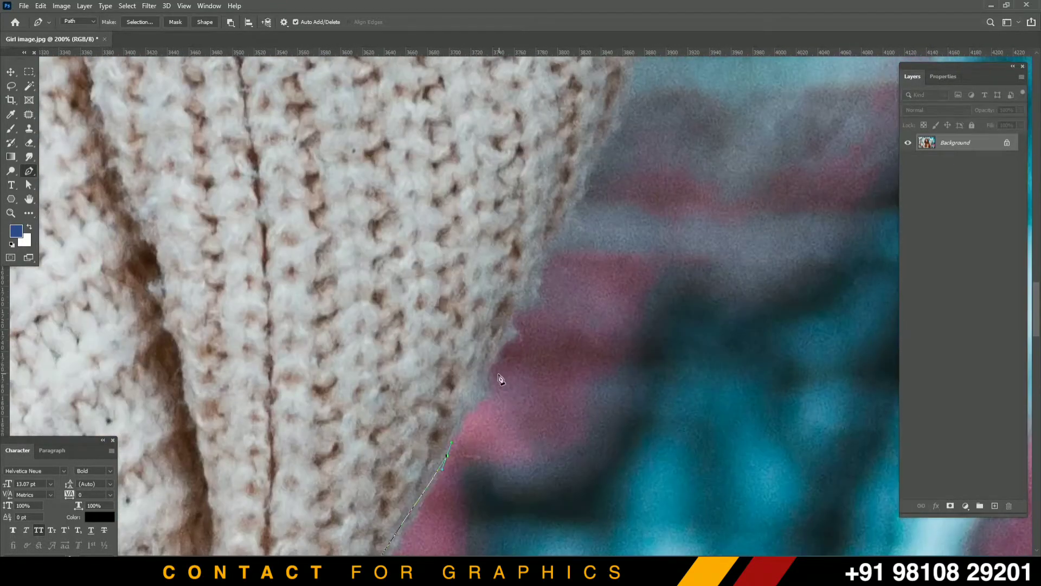
{"action": "left_click_drag", "start_coordinate": [490, 368], "coordinate": [498, 350]}
{"action": "left_click_drag", "start_coordinate": [515, 311], "coordinate": [538, 265]}
{"action": "key", "text": "ctrl+shift+z"}
{"action": "key", "text": "ctrl+z"}
{"action": "key", "text": "ctrl+z"}
{"action": "key", "text": "ctrl+z"}
{"action": "key", "text": "ctrl+z"}
- Trace the sleeve's uneven knit edge with closely spaced anchor points along the pink part of the wall
{"action": "key", "text": "ctrl+plus"}
{"action": "key", "text": "ctrl+plus"}
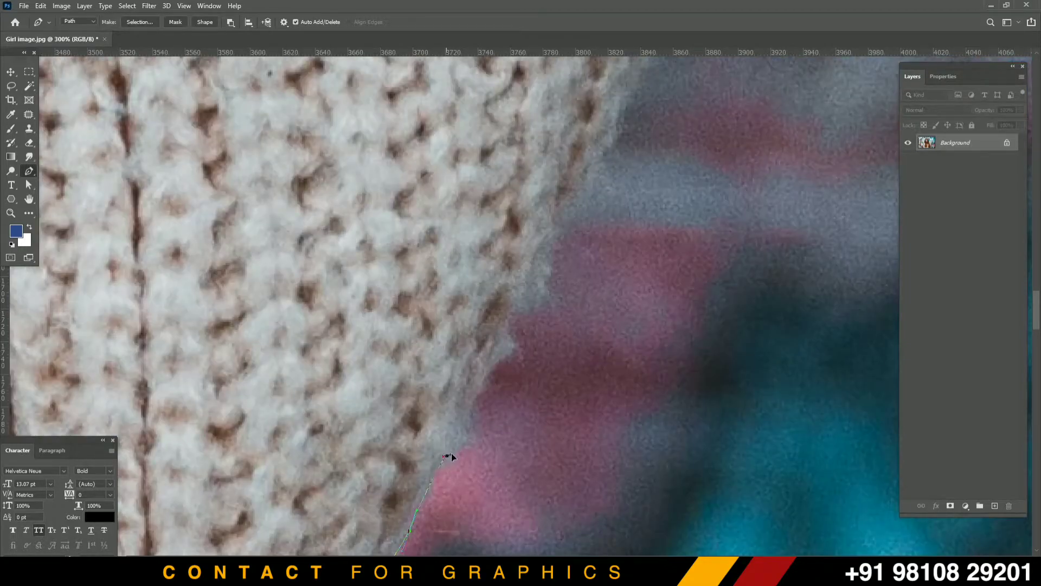
{"action": "left_click", "coordinate": [481, 386]}
{"action": "left_click", "coordinate": [499, 363]}
{"action": "left_click", "coordinate": [516, 350]}
{"action": "left_click_drag", "start_coordinate": [512, 311], "coordinate": [520, 304]}
{"action": "left_click_drag", "start_coordinate": [526, 264], "coordinate": [498, 349]}
{"action": "left_click", "coordinate": [514, 309]}
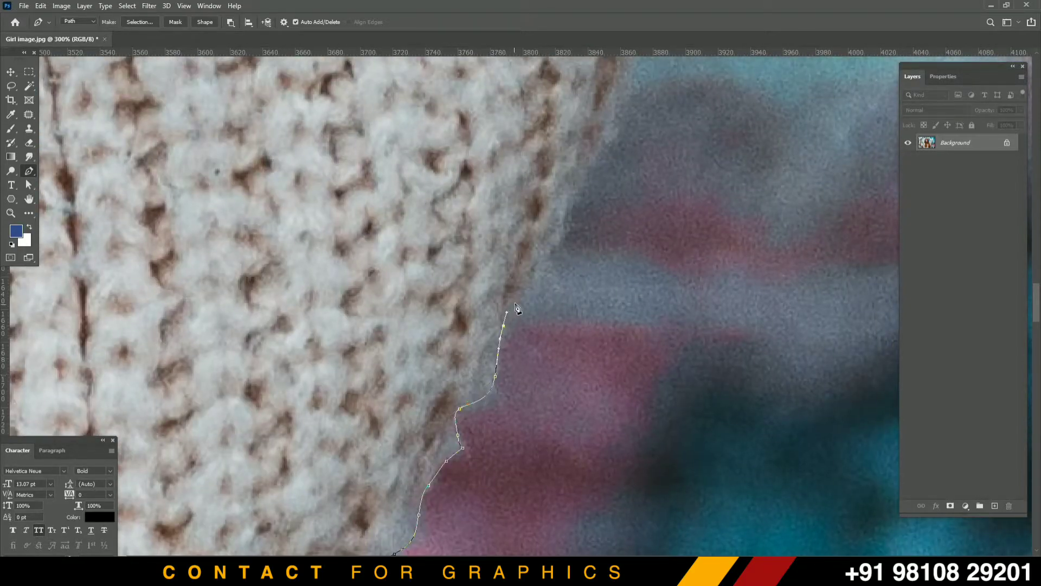
- Extend the path up the sleeve's outer edge from the grey part of the wall into the teal area
{"action": "left_click_drag", "start_coordinate": [532, 283], "coordinate": [476, 375]}
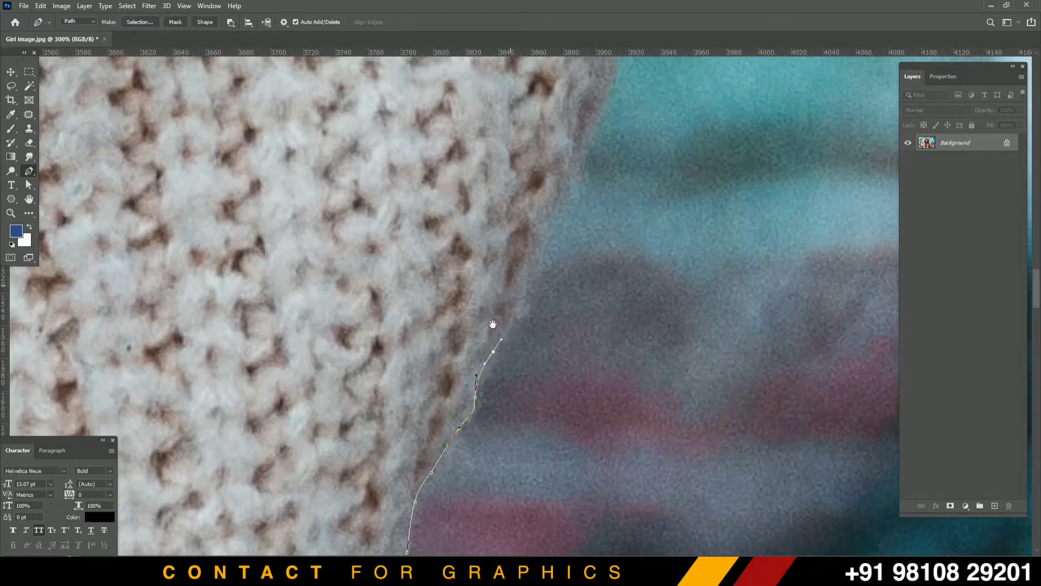
{"action": "left_click_drag", "start_coordinate": [495, 323], "coordinate": [460, 339]}
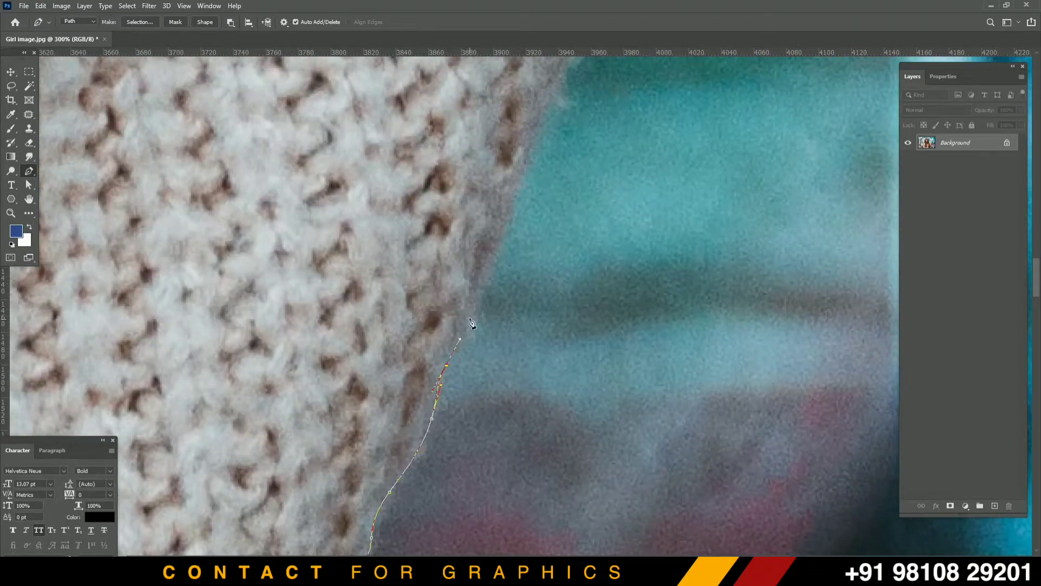
{"action": "left_click_drag", "start_coordinate": [480, 301], "coordinate": [372, 426]}
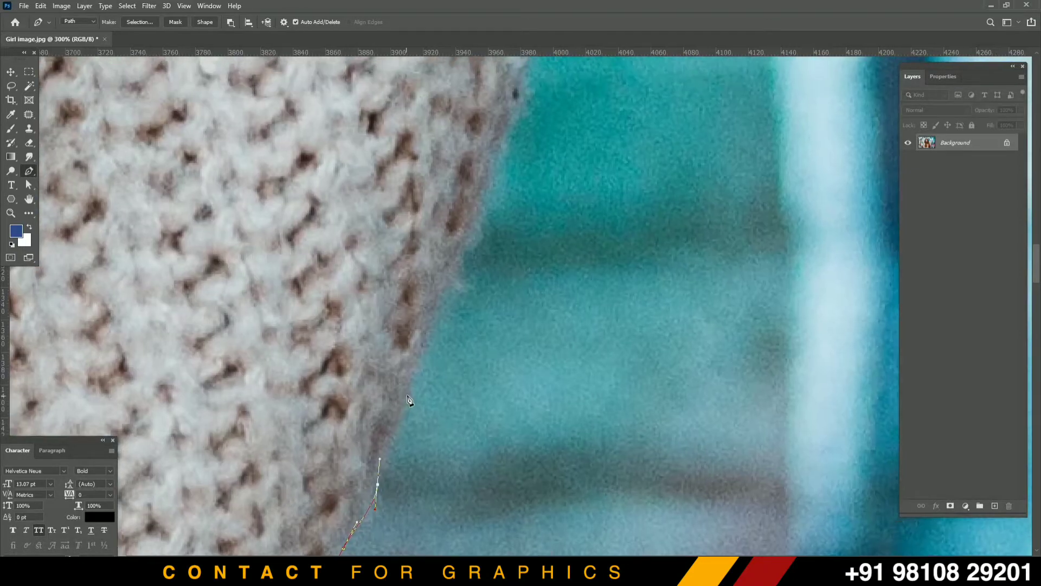
{"action": "left_click_drag", "start_coordinate": [408, 394], "coordinate": [425, 333]}
- Trace around the small knit bump on the sleeve's outer edge and continue just above it
{"action": "left_click_drag", "start_coordinate": [452, 243], "coordinate": [460, 214]}
{"action": "key", "text": "ctrl+z"}
{"action": "left_click_drag", "start_coordinate": [462, 273], "coordinate": [460, 252]}
{"action": "left_click_drag", "start_coordinate": [467, 245], "coordinate": [478, 234]}
{"action": "left_click_drag", "start_coordinate": [498, 204], "coordinate": [423, 310]}
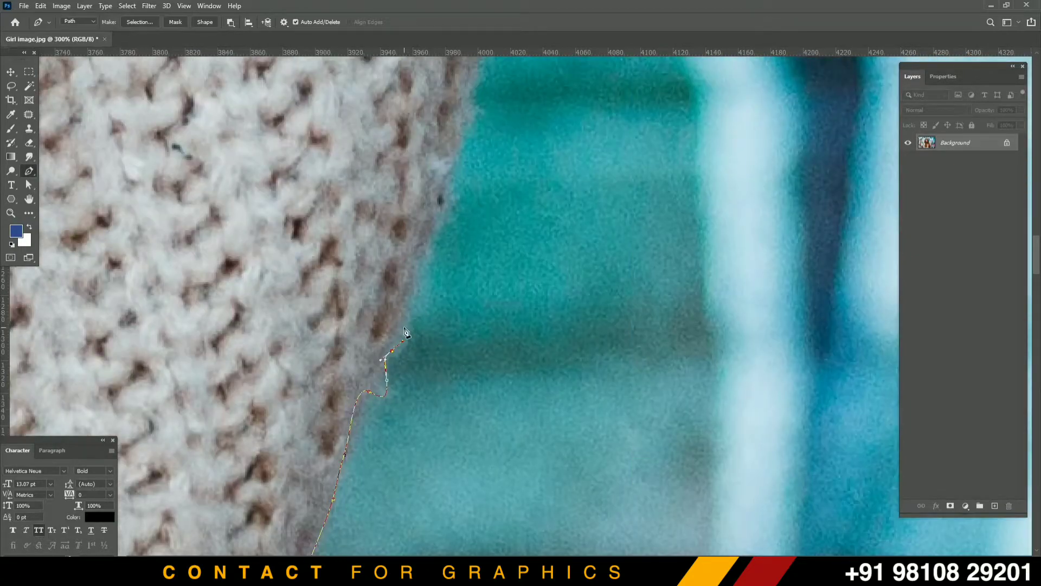
{"action": "left_click", "coordinate": [438, 223]}
- Continue the path up the sleeve's outer edge to just below the bent elbow
{"action": "left_click_drag", "start_coordinate": [454, 165], "coordinate": [286, 380]}
{"action": "left_click_drag", "start_coordinate": [313, 332], "coordinate": [320, 281]}
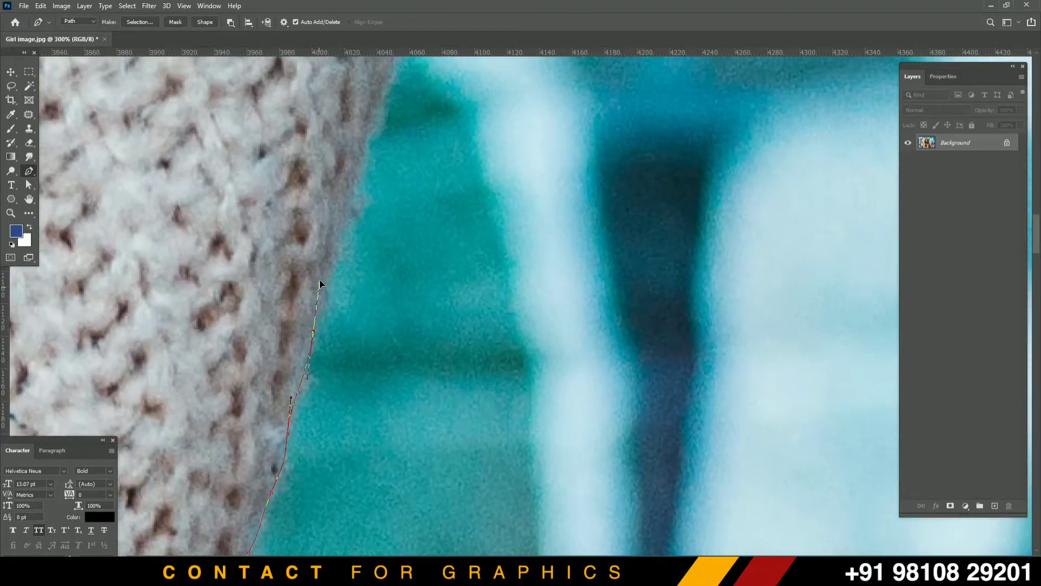
{"action": "left_click_drag", "start_coordinate": [342, 238], "coordinate": [327, 382]}
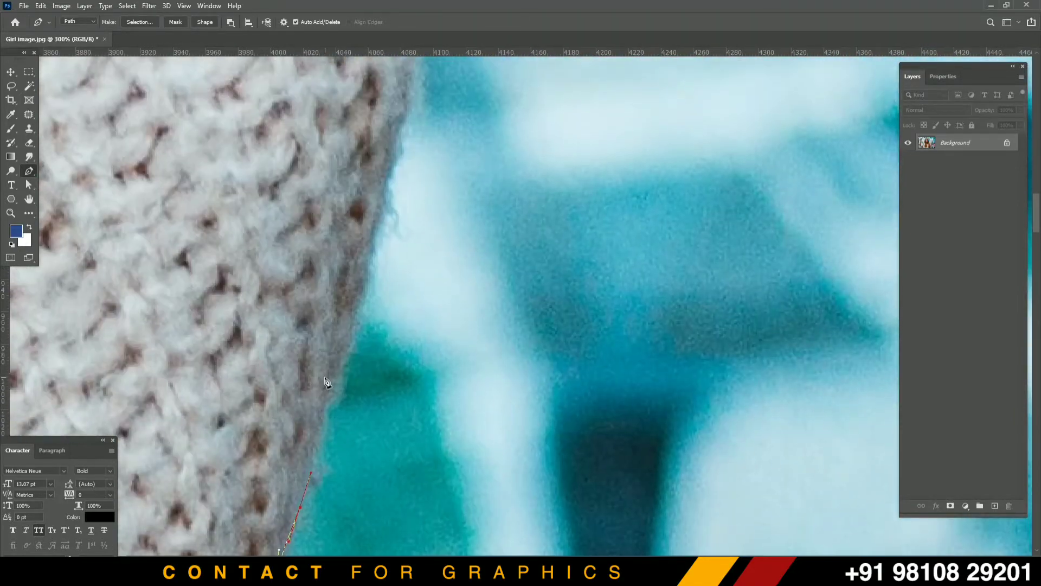
{"action": "key", "text": "ctrl+minus"}
{"action": "key", "text": "ctrl+minus"}
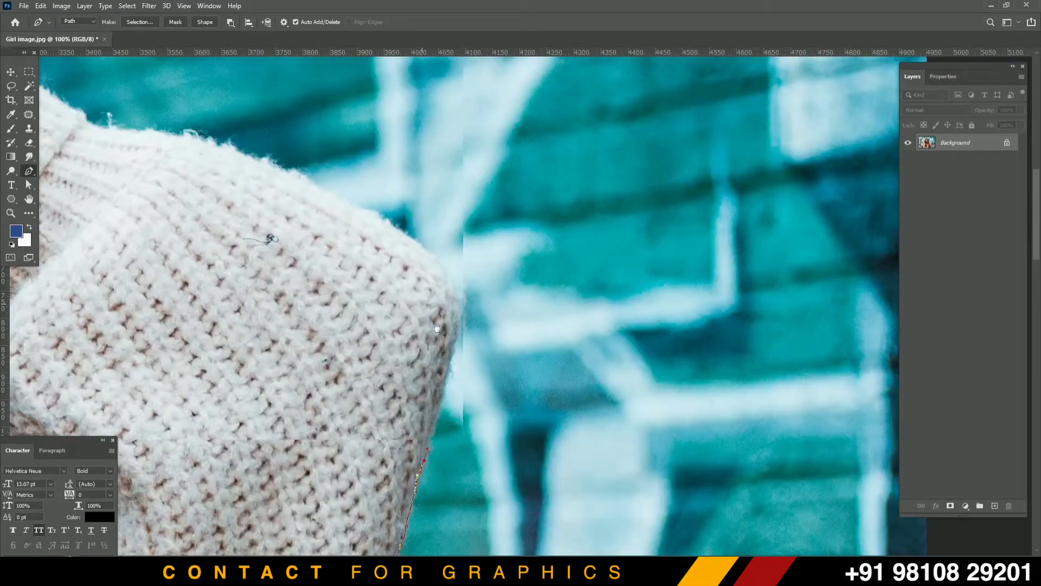
{"action": "left_click_drag", "start_coordinate": [432, 425], "coordinate": [434, 407]}
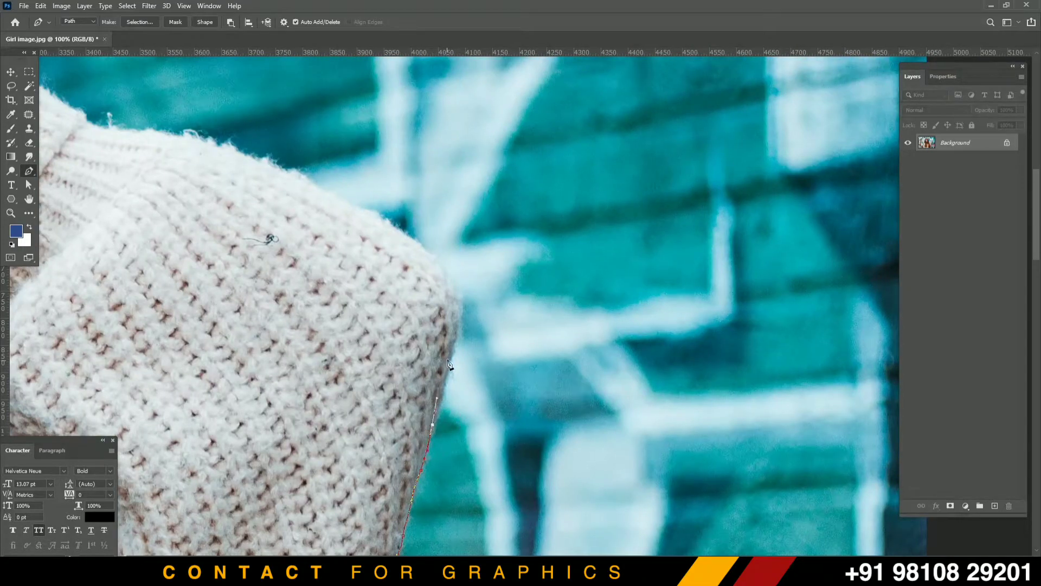
- Trace the path around the elbow and along the top of the sleeve to the cuff's upper corner
{"action": "left_click_drag", "start_coordinate": [454, 331], "coordinate": [511, 409]}
{"action": "left_click_drag", "start_coordinate": [494, 396], "coordinate": [383, 345]}
{"action": "left_click_drag", "start_coordinate": [305, 314], "coordinate": [583, 375]}
{"action": "left_click_drag", "start_coordinate": [567, 374], "coordinate": [559, 374]}
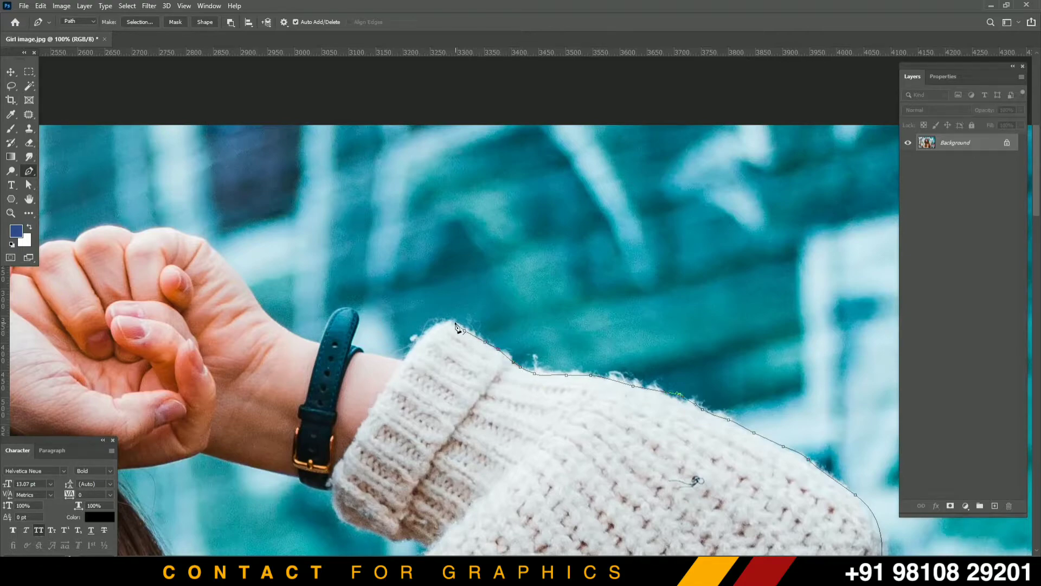
- Trace the path over the fuzzy cuff's rounded edge down to where it meets the wrist
{"action": "scroll", "coordinate": [451, 320], "scroll_direction": "up", "scroll_amount": 2}
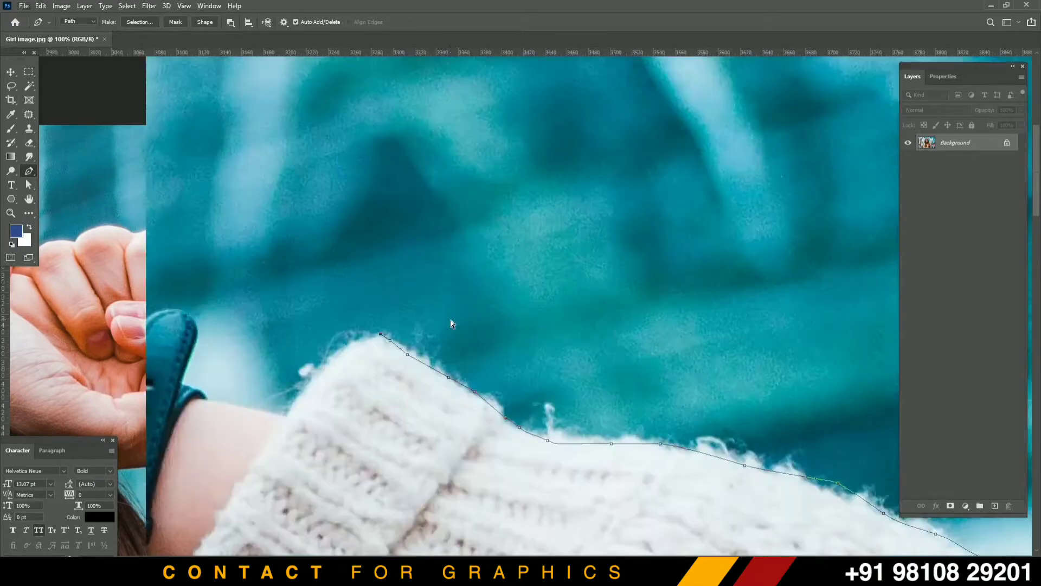
{"action": "left_click_drag", "start_coordinate": [497, 353], "coordinate": [582, 233]}
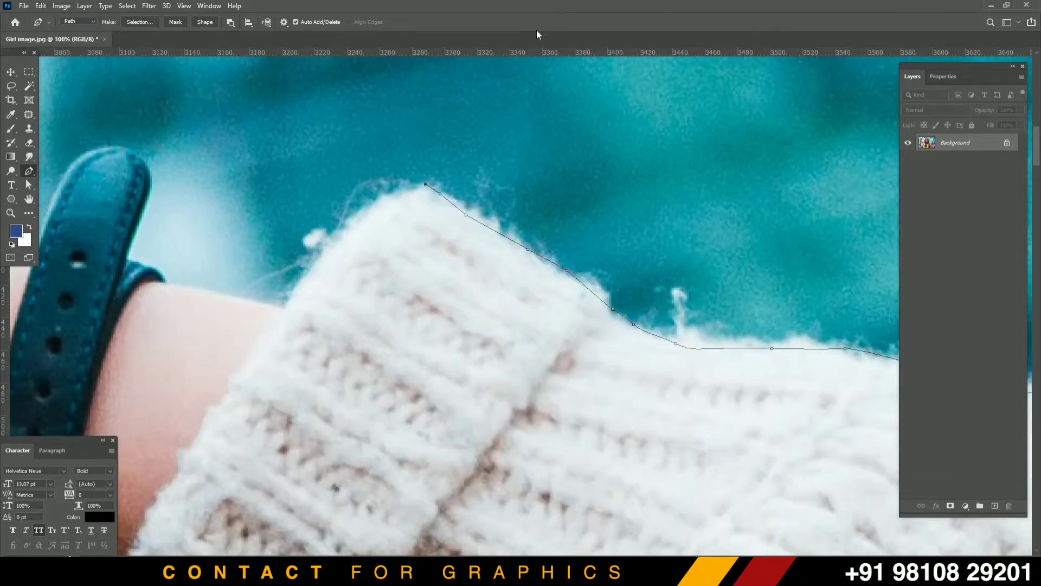
{"action": "left_click_drag", "start_coordinate": [352, 224], "coordinate": [287, 307]}
{"action": "left_click", "coordinate": [279, 309]}
- Trace the path along the wrist and around the protruding end of the watch strap
{"action": "left_click_drag", "start_coordinate": [161, 284], "coordinate": [335, 274]}
{"action": "left_click", "coordinate": [413, 302]}
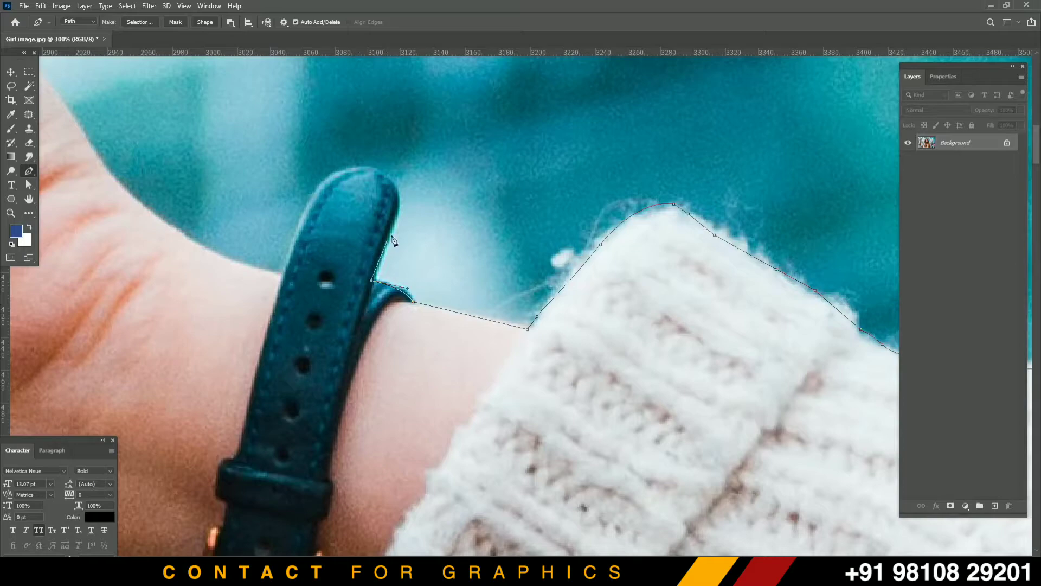
{"action": "left_click", "coordinate": [398, 211]}
{"action": "left_click_drag", "start_coordinate": [397, 173], "coordinate": [380, 341]}
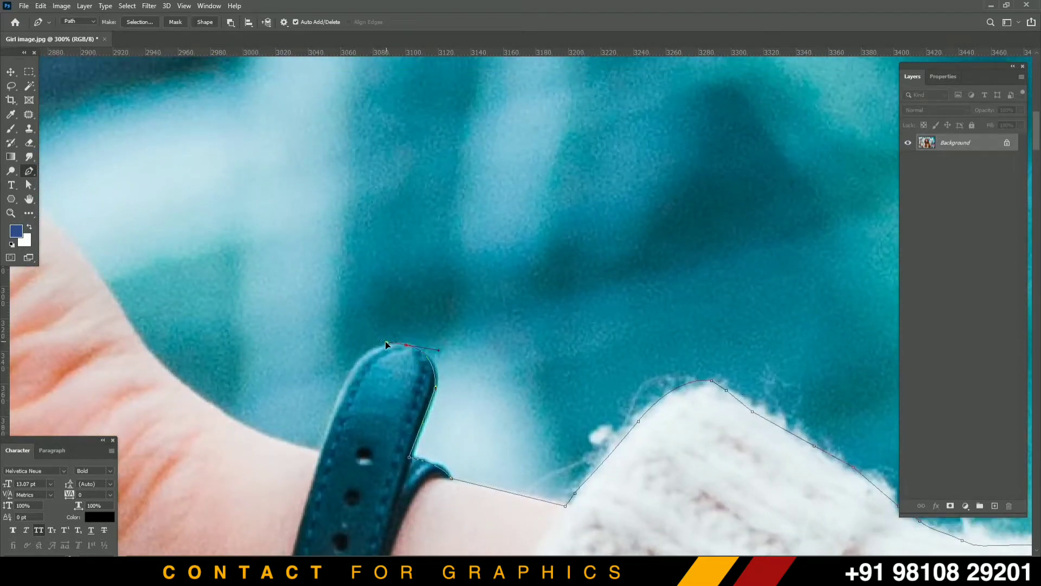
{"action": "left_click_drag", "start_coordinate": [338, 397], "coordinate": [593, 365]}
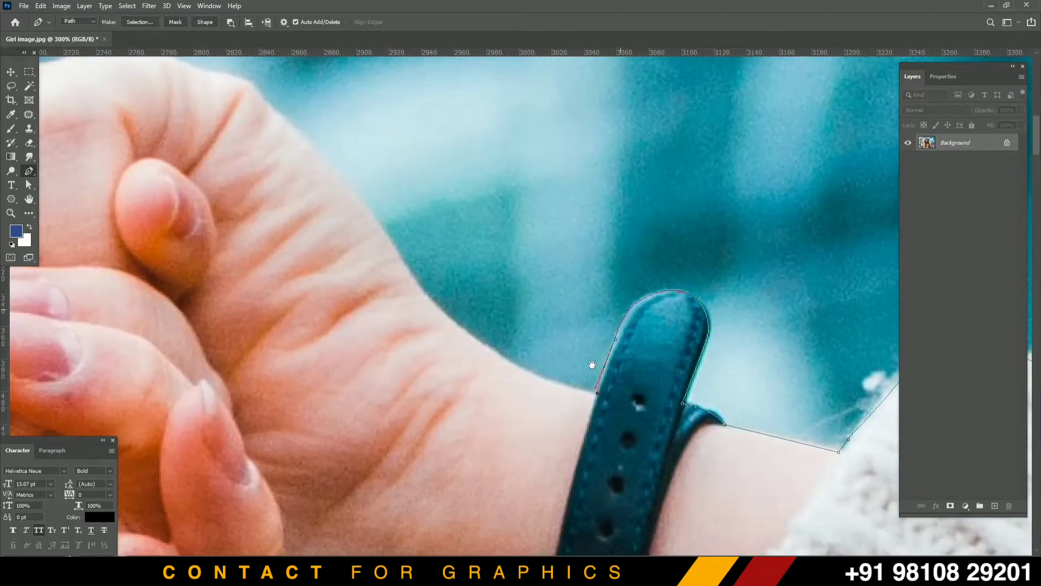
- Trace the path from the watch strap along the curved outer edge of the hand
{"action": "left_click", "coordinate": [491, 352]}
{"action": "left_click_drag", "start_coordinate": [484, 348], "coordinate": [634, 464]}
{"action": "left_click_drag", "start_coordinate": [561, 370], "coordinate": [510, 311]}
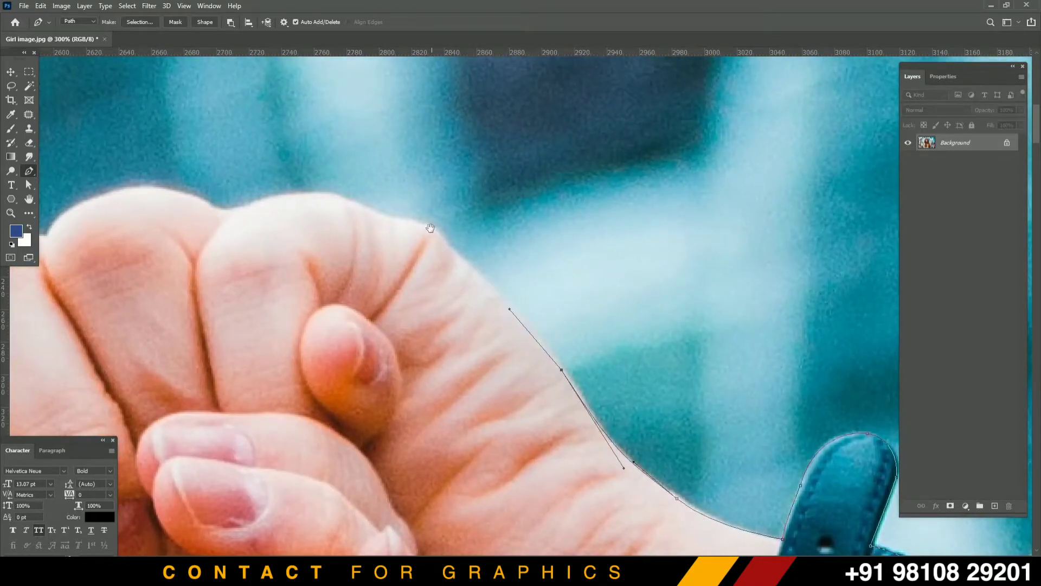
- Trace the path over the first two knuckles to the notch before the next finger
{"action": "left_click_drag", "start_coordinate": [430, 228], "coordinate": [529, 251]}
{"action": "left_click", "coordinate": [568, 361]}
{"action": "key", "text": "ctrl+z"}
{"action": "left_click_drag", "start_coordinate": [469, 275], "coordinate": [429, 313]}
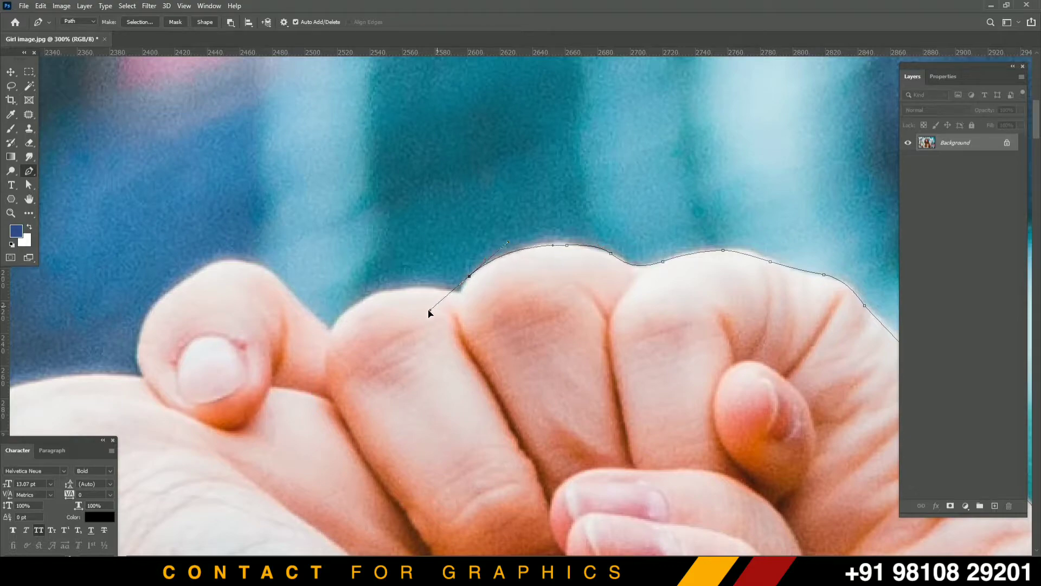
{"action": "left_click", "coordinate": [458, 293]}
- Trace the path over the last knuckle and around the raised fingertip to where it meets the back of the other hand
{"action": "left_click_drag", "start_coordinate": [333, 331], "coordinate": [304, 329]}
{"action": "left_click_drag", "start_coordinate": [301, 280], "coordinate": [565, 331]}
{"action": "left_click", "coordinate": [545, 330]}
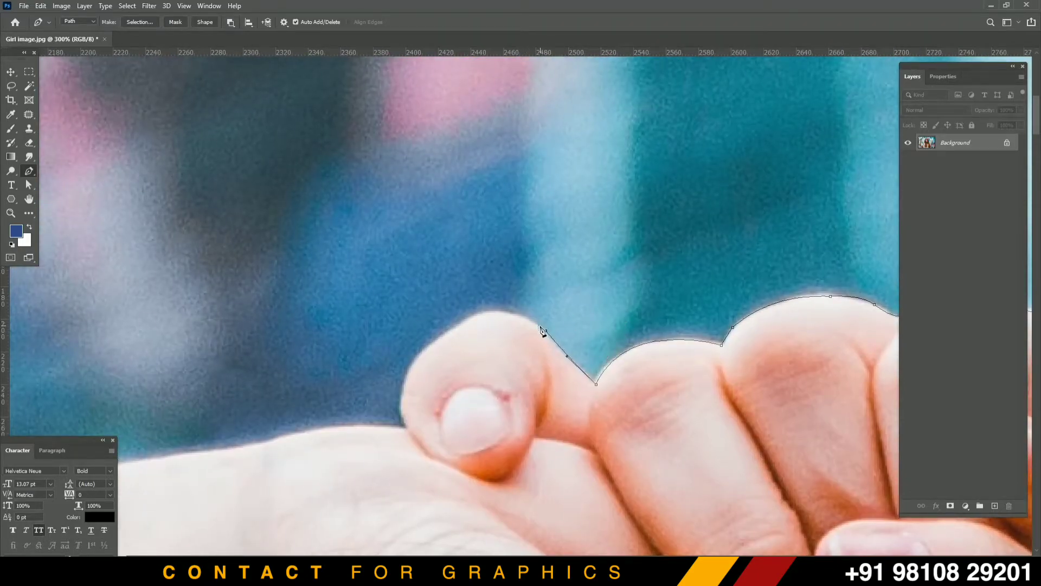
{"action": "key", "text": "ctrl+z"}
{"action": "left_click", "coordinate": [537, 327]}
{"action": "left_click_drag", "start_coordinate": [453, 328], "coordinate": [408, 368]}
{"action": "left_click_drag", "start_coordinate": [407, 428], "coordinate": [620, 203]}
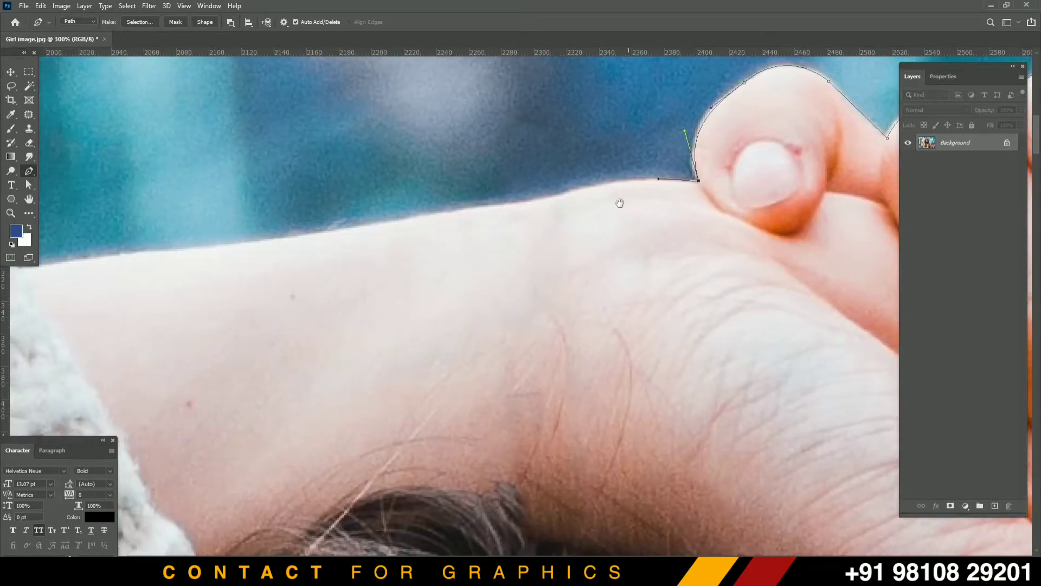
- Trace the path along the bare forearm to where it meets the knitted cuff
{"action": "left_click_drag", "start_coordinate": [554, 198], "coordinate": [497, 207]}
{"action": "left_click_drag", "start_coordinate": [342, 234], "coordinate": [757, 140]}
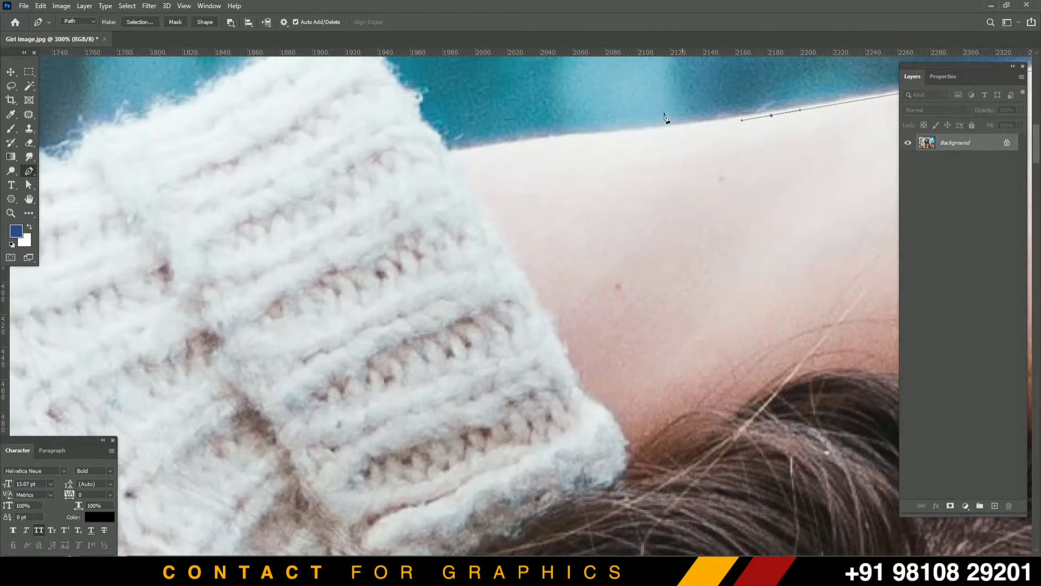
{"action": "left_click", "coordinate": [449, 148]}
- Trace the path up the short fuzzy end of the cuff to its upper corner
{"action": "left_click_drag", "start_coordinate": [448, 151], "coordinate": [629, 389]}
{"action": "left_click_drag", "start_coordinate": [581, 337], "coordinate": [570, 336]}
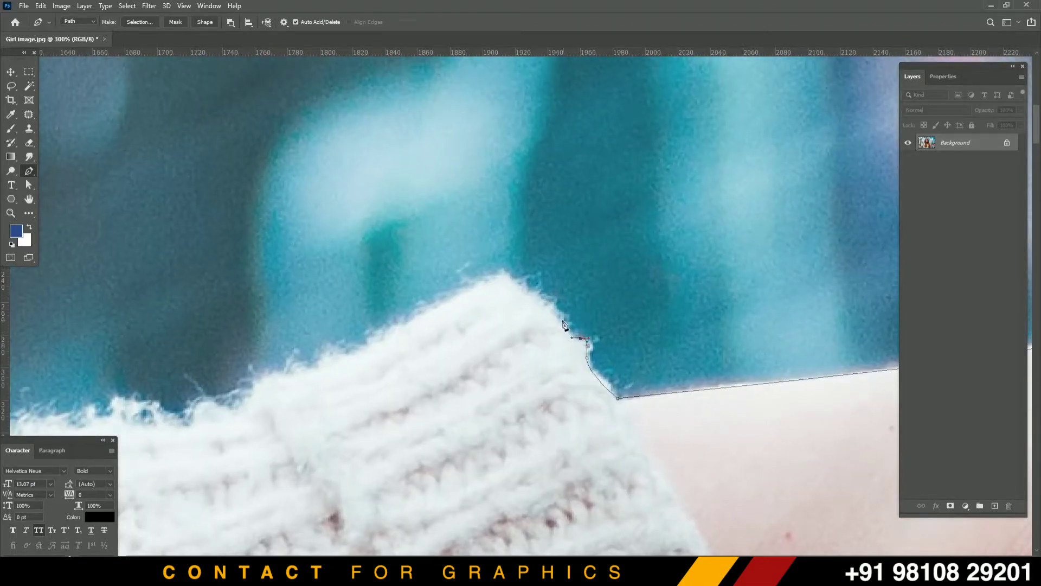
{"action": "left_click_drag", "start_coordinate": [533, 294], "coordinate": [688, 222]}
{"action": "left_click", "coordinate": [505, 272]}
- Trace the path from the cuff's corner along its upper edge, around the first small tuft of yarn
{"action": "left_click_drag", "start_coordinate": [589, 270], "coordinate": [579, 276]}
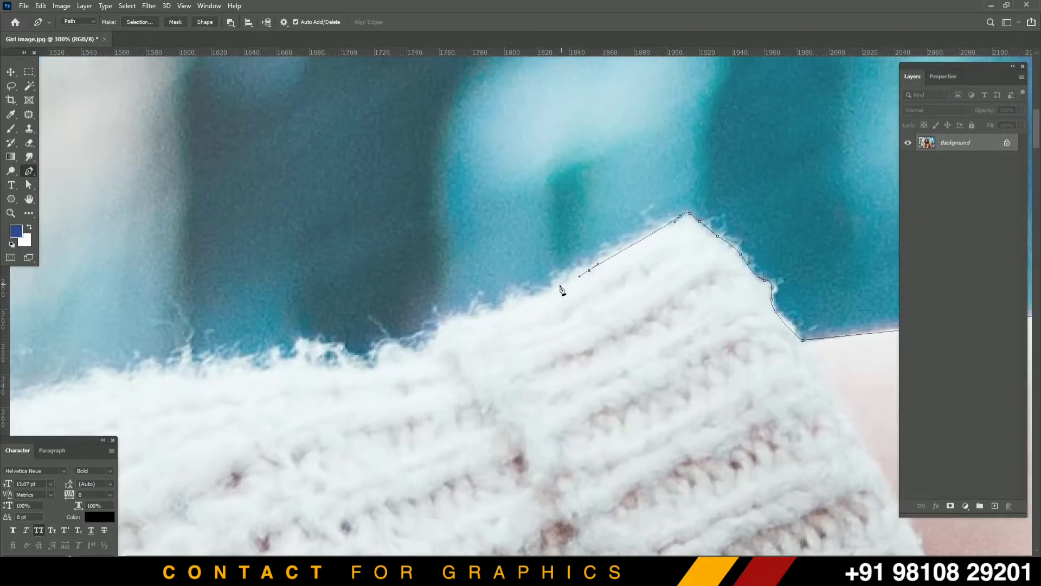
{"action": "key", "text": "ctrl+z"}
{"action": "left_click_drag", "start_coordinate": [636, 242], "coordinate": [622, 250]}
{"action": "left_click", "coordinate": [579, 266]}
{"action": "left_click", "coordinate": [553, 282]}
{"action": "left_click_drag", "start_coordinate": [539, 290], "coordinate": [532, 293]}
{"action": "left_click", "coordinate": [516, 286]}
{"action": "left_click", "coordinate": [512, 289]}
{"action": "left_click", "coordinate": [509, 293]}
{"action": "left_click", "coordinate": [502, 306]}
- Trace the path with closely spaced anchors past the cuff's seam and down into the dip in the sleeve's fuzzy edge
{"action": "left_click", "coordinate": [479, 312]}
{"action": "left_click", "coordinate": [457, 314]}
{"action": "left_click", "coordinate": [449, 315]}
{"action": "left_click", "coordinate": [437, 323]}
{"action": "left_click", "coordinate": [436, 332]}
{"action": "left_click", "coordinate": [428, 343]}
{"action": "left_click", "coordinate": [420, 352]}
{"action": "left_click", "coordinate": [385, 343]}
{"action": "left_click", "coordinate": [379, 347]}
{"action": "left_click", "coordinate": [373, 361]}
{"action": "left_click", "coordinate": [368, 367]}
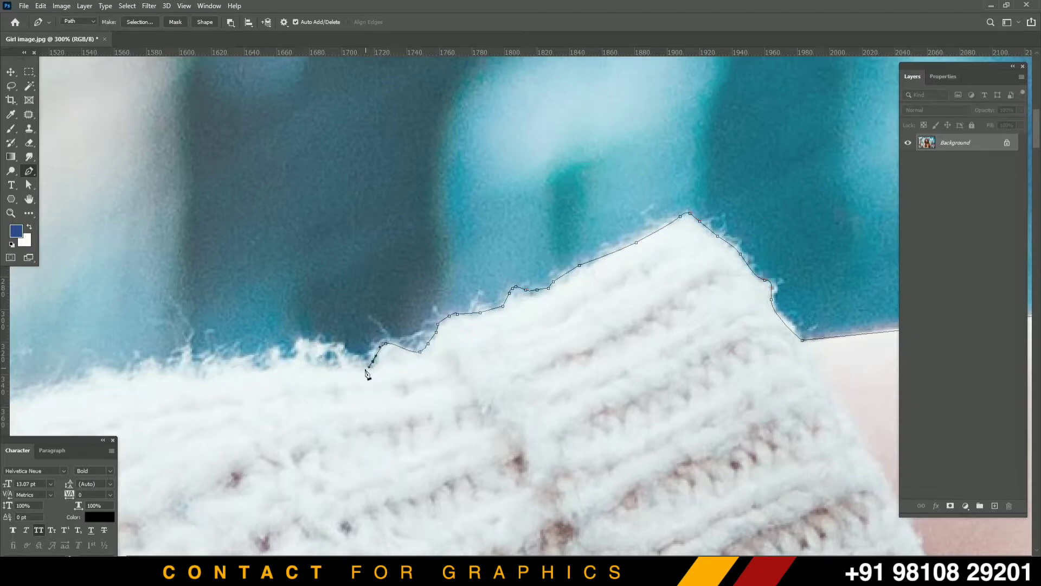
{"action": "left_click_drag", "start_coordinate": [365, 370], "coordinate": [360, 371]}
- Trace the path over the tufts beyond the dip and along the level part of the sleeve's upper edge
{"action": "left_click_drag", "start_coordinate": [448, 294], "coordinate": [732, 181]}
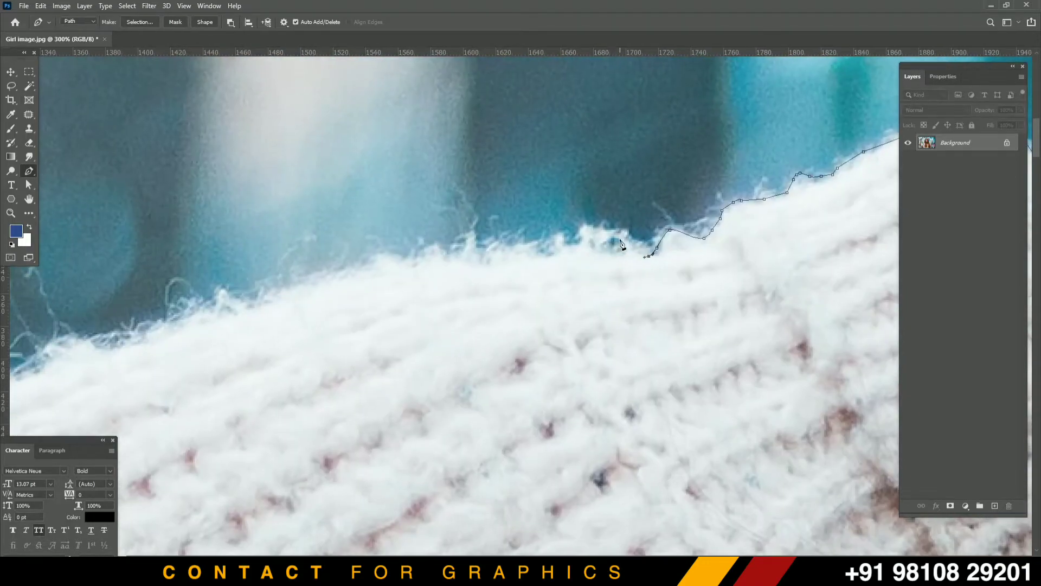
{"action": "left_click", "coordinate": [616, 236]}
{"action": "left_click", "coordinate": [591, 234]}
{"action": "left_click", "coordinate": [574, 245]}
{"action": "left_click", "coordinate": [551, 252]}
{"action": "left_click", "coordinate": [526, 254]}
{"action": "left_click", "coordinate": [497, 255]}
{"action": "left_click", "coordinate": [471, 252]}
{"action": "left_click", "coordinate": [445, 252]}
- Trace the path along the sleeve's gently sloping upper edge, keeping inside the loose stray fibres
{"action": "left_click", "coordinate": [366, 267]}
{"action": "left_click", "coordinate": [326, 274]}
{"action": "left_click", "coordinate": [278, 283]}
{"action": "left_click", "coordinate": [241, 299]}
{"action": "left_click", "coordinate": [206, 312]}
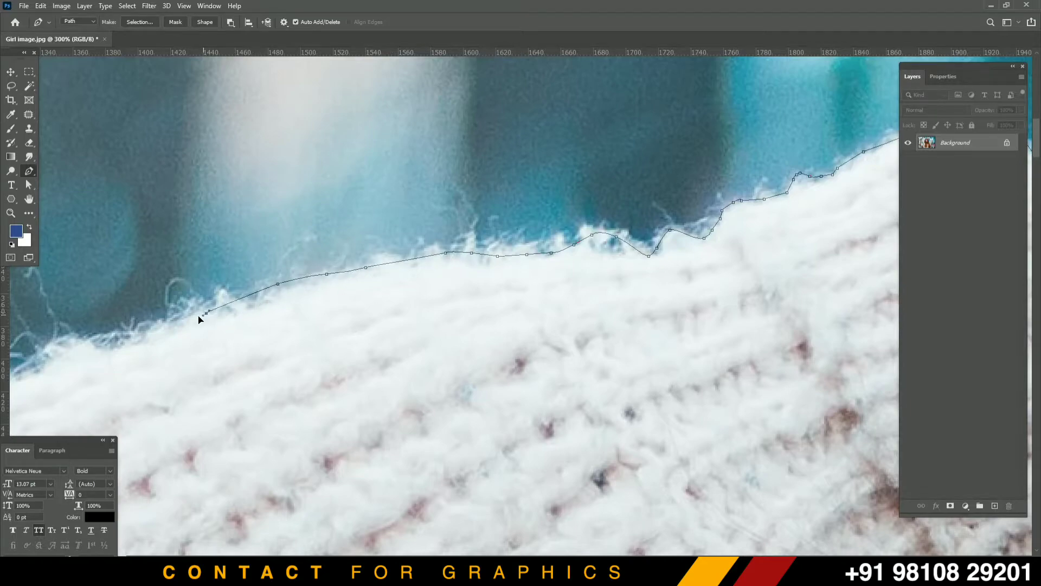
{"action": "left_click", "coordinate": [170, 326]}
{"action": "left_click_drag", "start_coordinate": [115, 351], "coordinate": [489, 283]}
{"action": "left_click", "coordinate": [590, 253]}
{"action": "left_click", "coordinate": [448, 287]}
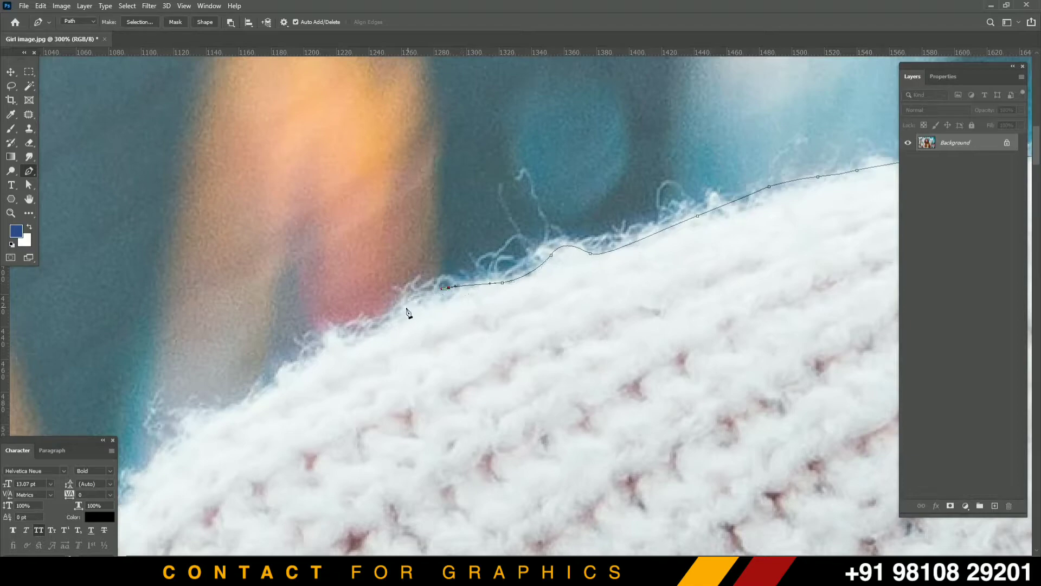
- Trace the path down the steeper fuzzy sleeve edge and around the bent elbow onto the sleeve's outer side
{"action": "left_click", "coordinate": [406, 308]}
{"action": "left_click_drag", "start_coordinate": [388, 321], "coordinate": [354, 339]}
{"action": "left_click_drag", "start_coordinate": [442, 323], "coordinate": [643, 194]}
{"action": "left_click_drag", "start_coordinate": [580, 229], "coordinate": [453, 298]}
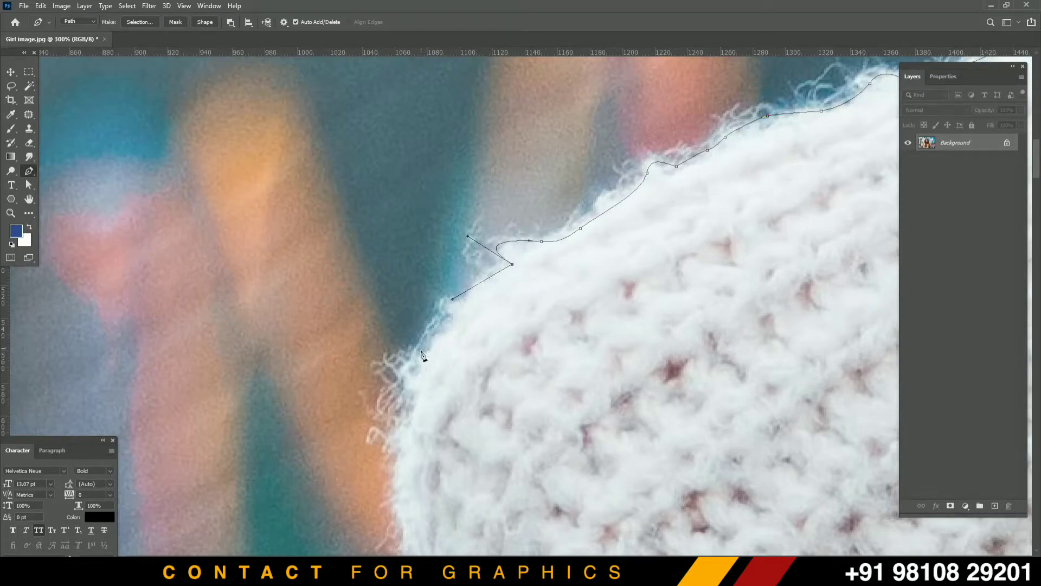
{"action": "left_click_drag", "start_coordinate": [403, 382], "coordinate": [388, 408]}
{"action": "left_click_drag", "start_coordinate": [469, 272], "coordinate": [481, 120]}
{"action": "left_click_drag", "start_coordinate": [423, 373], "coordinate": [439, 480]}
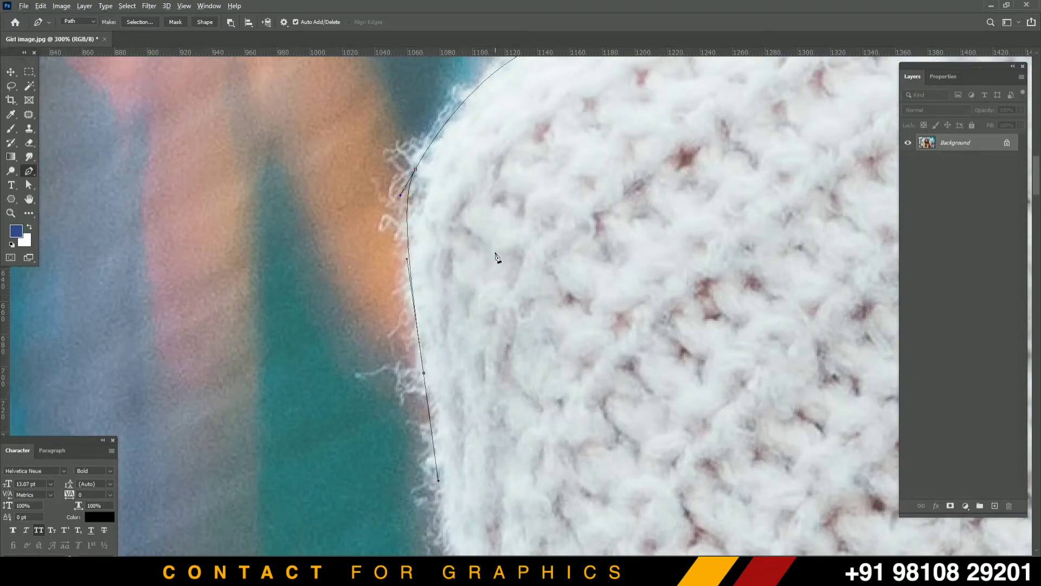
- Trace the path down the upper part of the sleeve's outer edge below the elbow
{"action": "key", "text": "ctrl+minus"}
{"action": "key", "text": "ctrl+minus"}
{"action": "left_click_drag", "start_coordinate": [594, 402], "coordinate": [502, 112]}
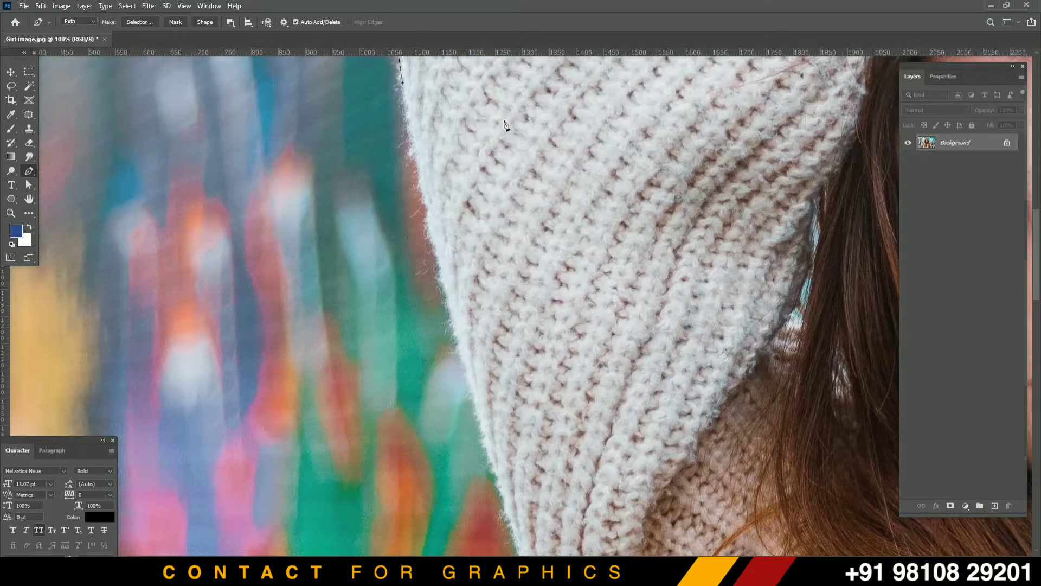
{"action": "key", "text": "ctrl+plus"}
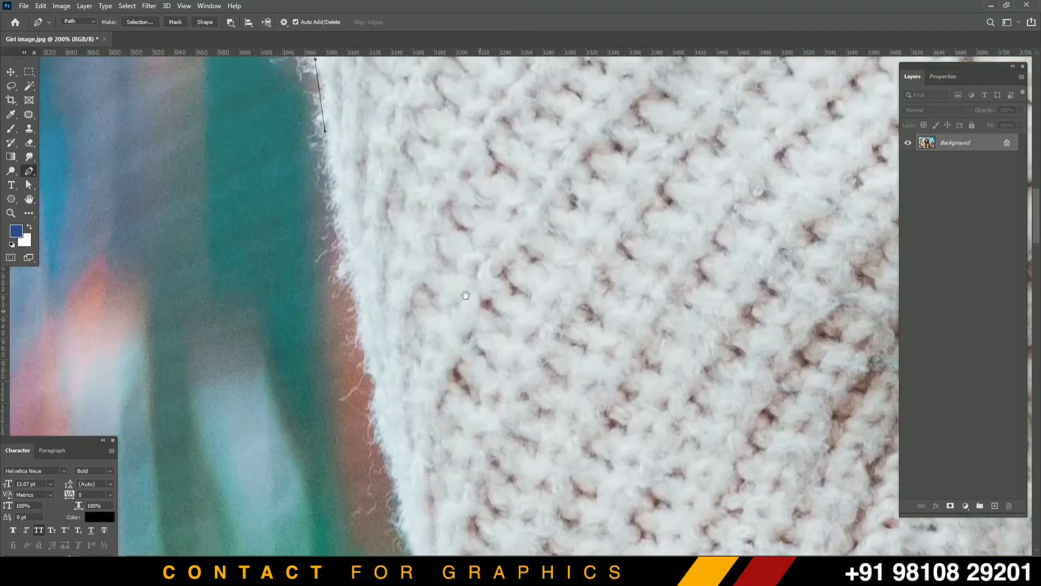
{"action": "left_click", "coordinate": [343, 208]}
{"action": "left_click", "coordinate": [349, 262]}
{"action": "left_click", "coordinate": [354, 316]}
{"action": "left_click", "coordinate": [370, 368]}
{"action": "left_click_drag", "start_coordinate": [379, 404], "coordinate": [378, 429]}
{"action": "left_click_drag", "start_coordinate": [402, 130], "coordinate": [400, 112]}
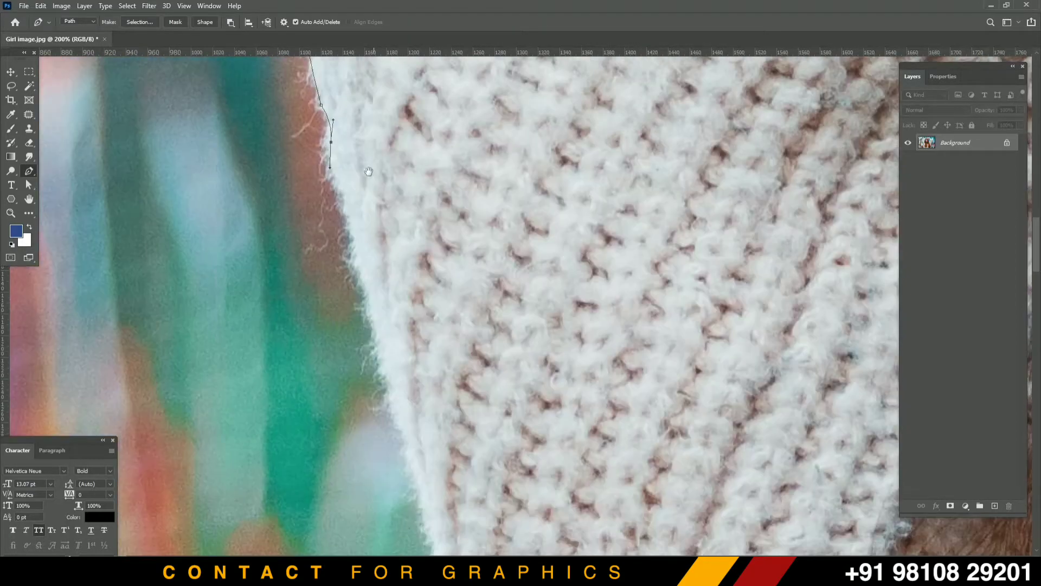
- Trace the path along the middle of the sleeve's outer edge, past the red and orange graffiti patch
{"action": "left_click_drag", "start_coordinate": [349, 225], "coordinate": [354, 257]}
{"action": "left_click_drag", "start_coordinate": [372, 327], "coordinate": [360, 116]}
{"action": "left_click_drag", "start_coordinate": [404, 274], "coordinate": [392, 158]}
{"action": "left_click_drag", "start_coordinate": [406, 230], "coordinate": [411, 251]}
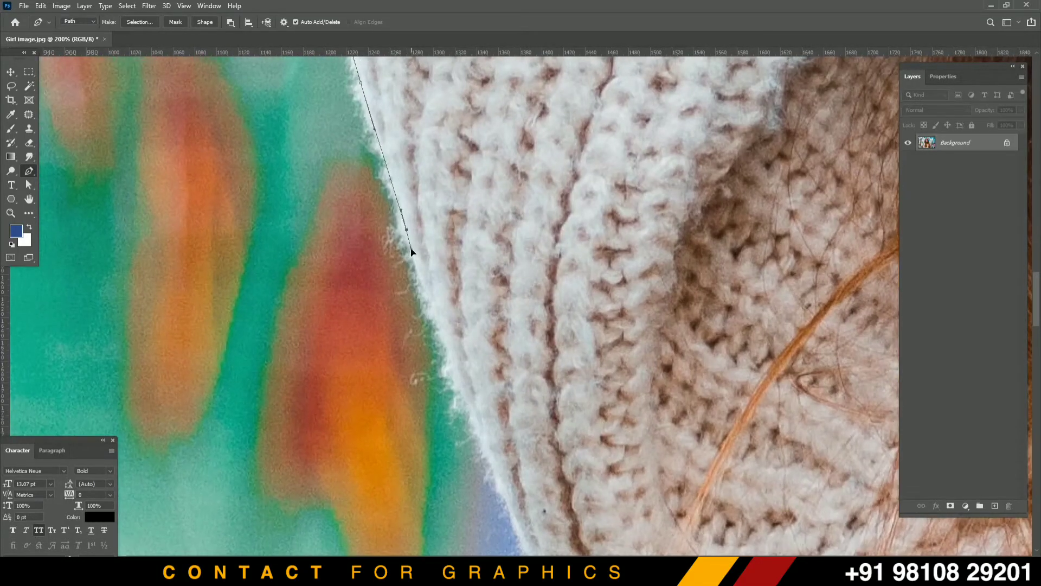
{"action": "left_click_drag", "start_coordinate": [425, 289], "coordinate": [332, 42]}
{"action": "left_click_drag", "start_coordinate": [449, 307], "coordinate": [464, 430]}
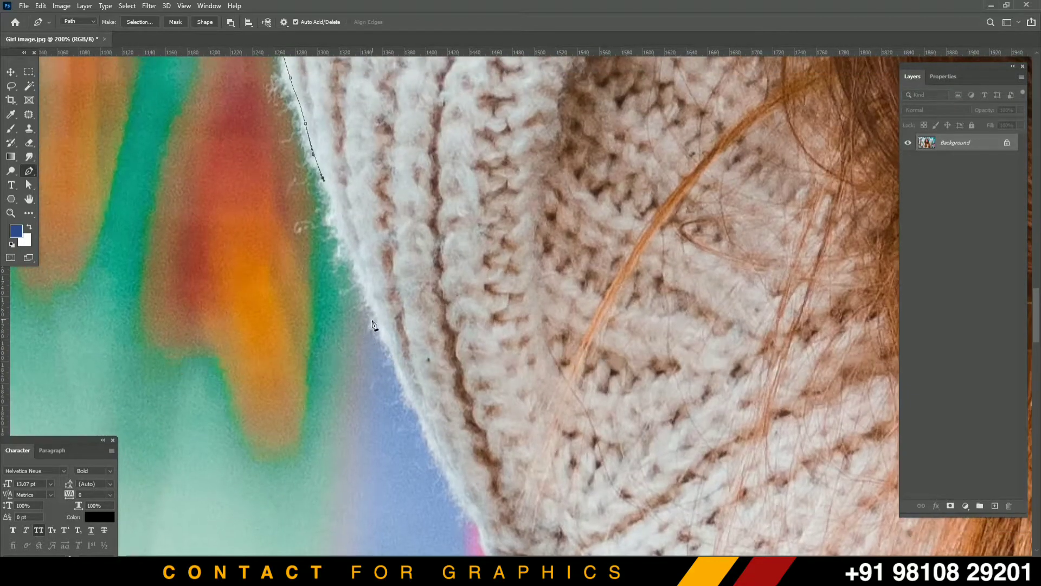
- Trace the path along the end of the sleeve to where it meets the sweater's body at the armpit
{"action": "left_click_drag", "start_coordinate": [381, 342], "coordinate": [395, 375]}
{"action": "left_click_drag", "start_coordinate": [436, 454], "coordinate": [443, 473]}
{"action": "left_click_drag", "start_coordinate": [392, 279], "coordinate": [344, 133]}
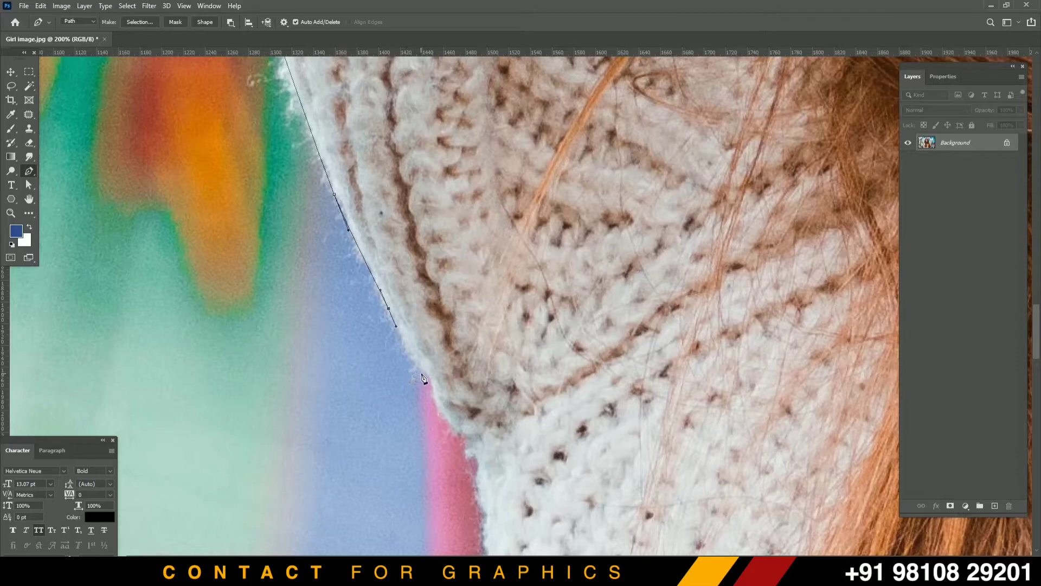
{"action": "left_click_drag", "start_coordinate": [425, 377], "coordinate": [418, 260]}
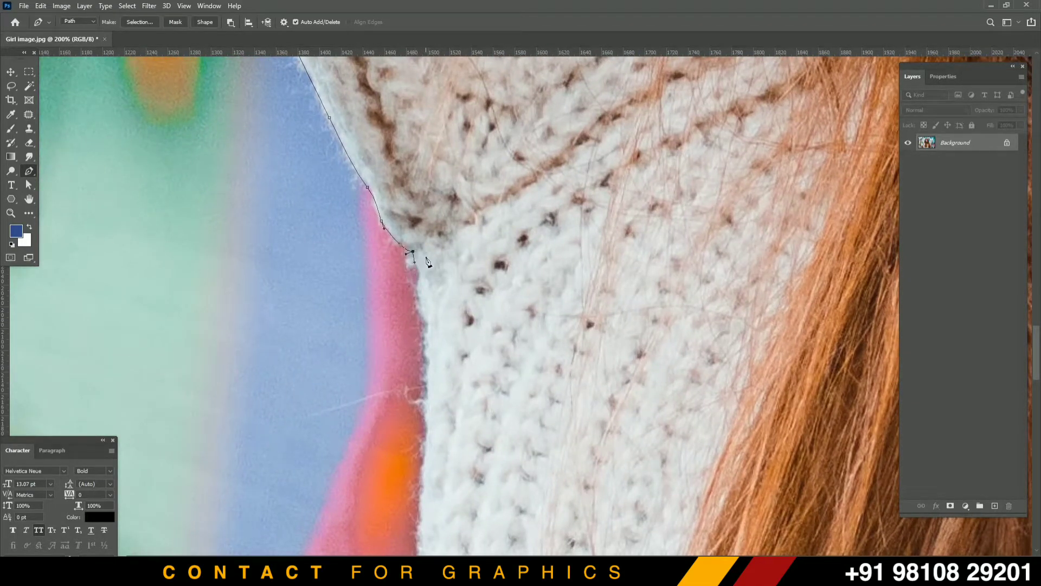
{"action": "key", "text": "ctrl+z"}
{"action": "left_click_drag", "start_coordinate": [406, 262], "coordinate": [414, 224]}
- Trace the path down the side of the sweater's body just below the armpit
{"action": "left_click_drag", "start_coordinate": [415, 247], "coordinate": [414, 277]}
{"action": "left_click", "coordinate": [412, 284]}
{"action": "left_click", "coordinate": [411, 304]}
{"action": "left_click", "coordinate": [412, 325]}
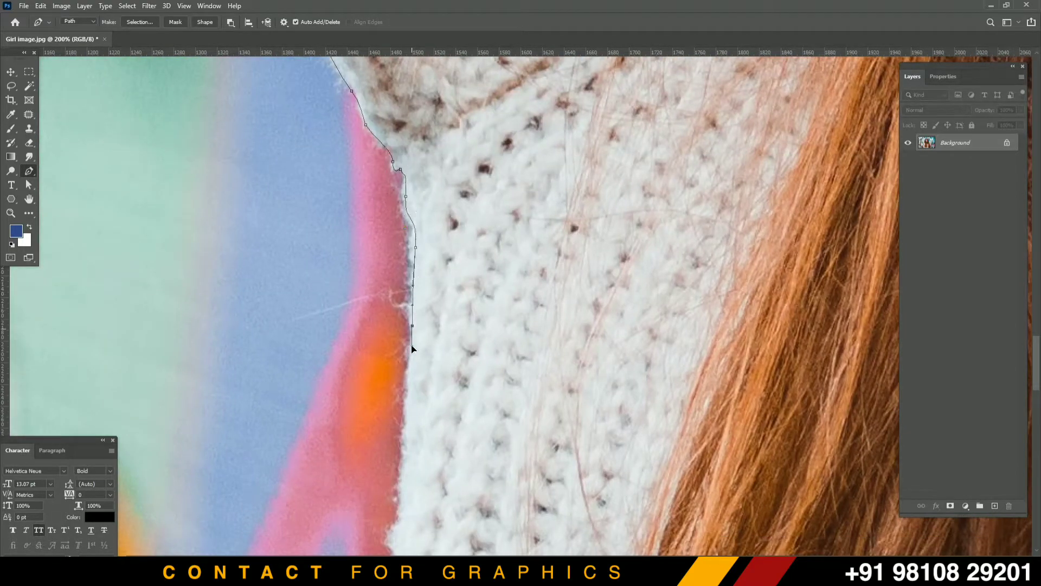
{"action": "left_click_drag", "start_coordinate": [410, 387], "coordinate": [390, 139]}
{"action": "left_click", "coordinate": [384, 144]}
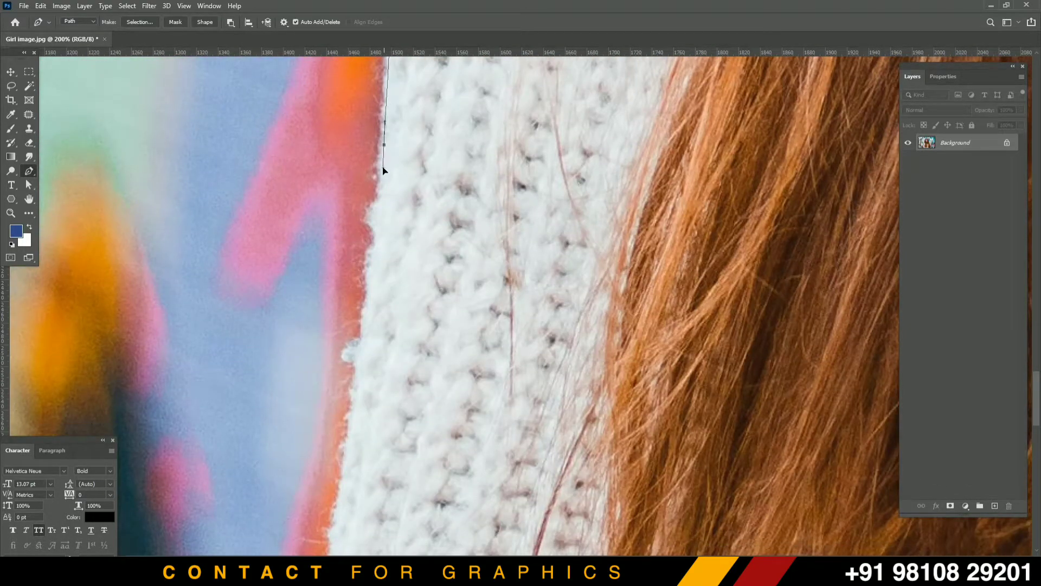
- Trace the path farther down the sweater's side, around the small notch and the protruding ball of fluff
{"action": "left_click", "coordinate": [380, 181]}
{"action": "left_click", "coordinate": [377, 206]}
{"action": "left_click", "coordinate": [366, 217]}
{"action": "left_click", "coordinate": [381, 236]}
{"action": "left_click_drag", "start_coordinate": [365, 306], "coordinate": [365, 317]}
{"action": "left_click", "coordinate": [360, 345]}
{"action": "scroll", "coordinate": [362, 326], "scroll_direction": "down", "scroll_amount": 5}
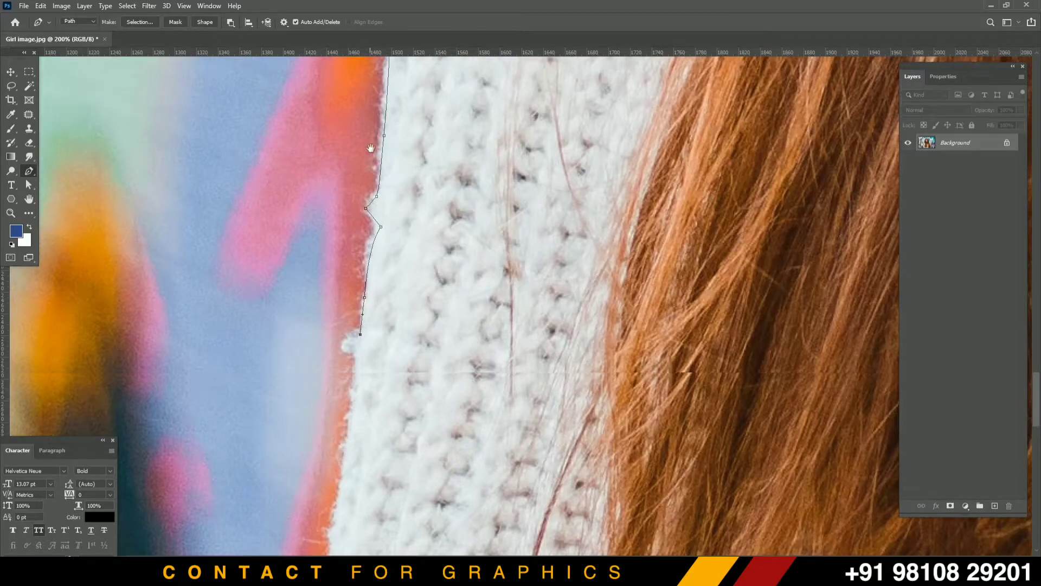
{"action": "left_click_drag", "start_coordinate": [356, 234], "coordinate": [357, 274]}
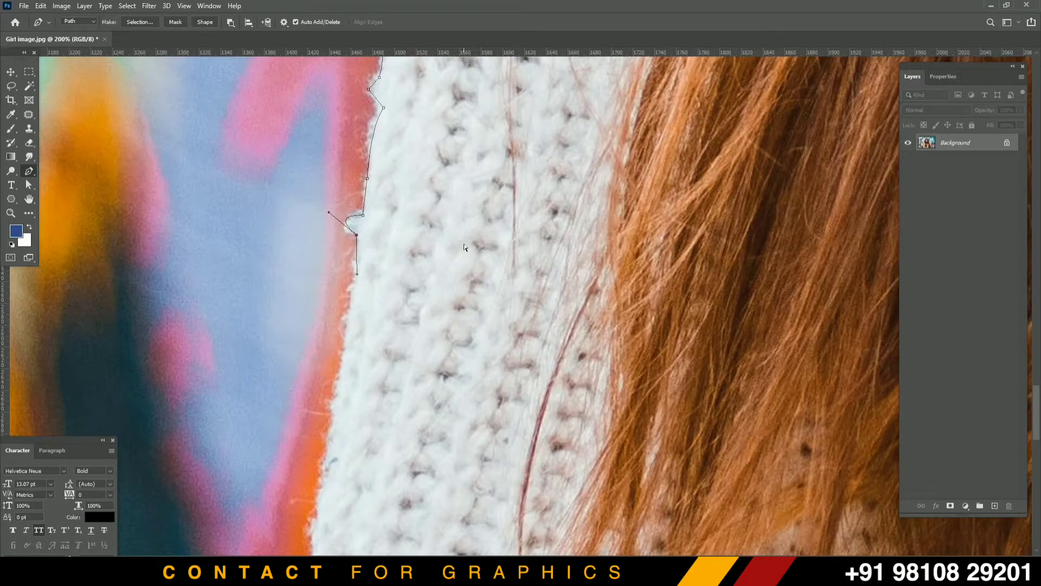
- Trace the path down the sweater's remaining side to below the photo and across beneath the hem toward the path's start
{"action": "key", "text": "ctrl+minus"}
{"action": "key", "text": "ctrl+minus"}
{"action": "scroll", "coordinate": [480, 285], "scroll_direction": "down", "scroll_amount": 5}
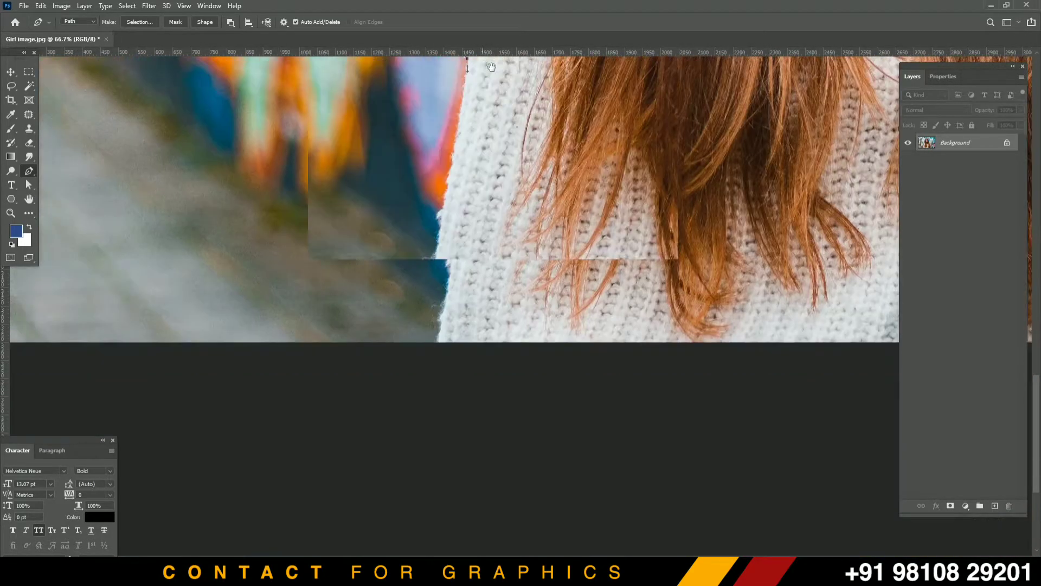
{"action": "left_click_drag", "start_coordinate": [450, 178], "coordinate": [428, 297]}
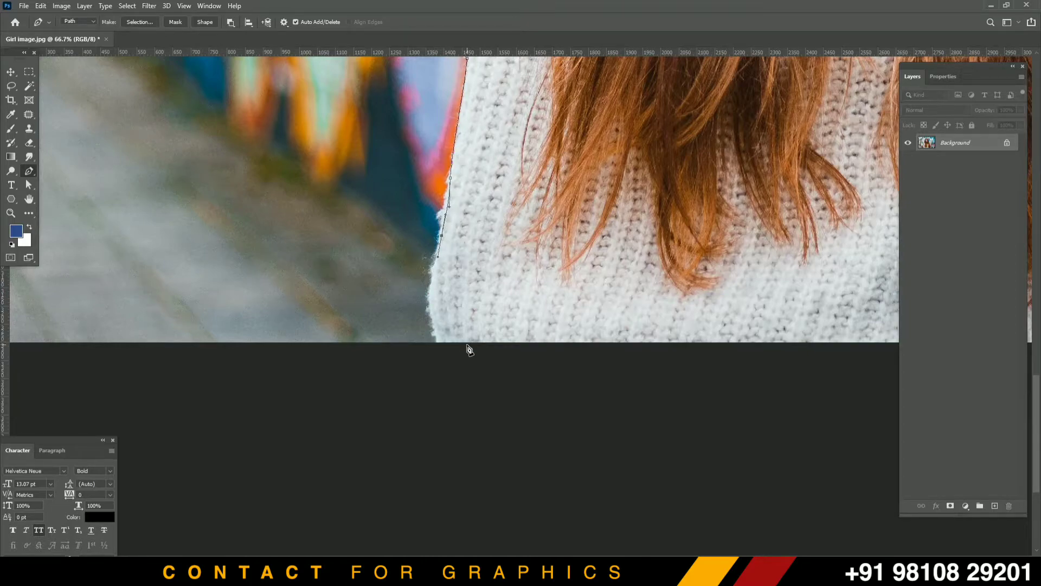
{"action": "left_click_drag", "start_coordinate": [441, 352], "coordinate": [477, 351]}
{"action": "scroll", "coordinate": [452, 309], "scroll_direction": "down", "scroll_amount": 5}
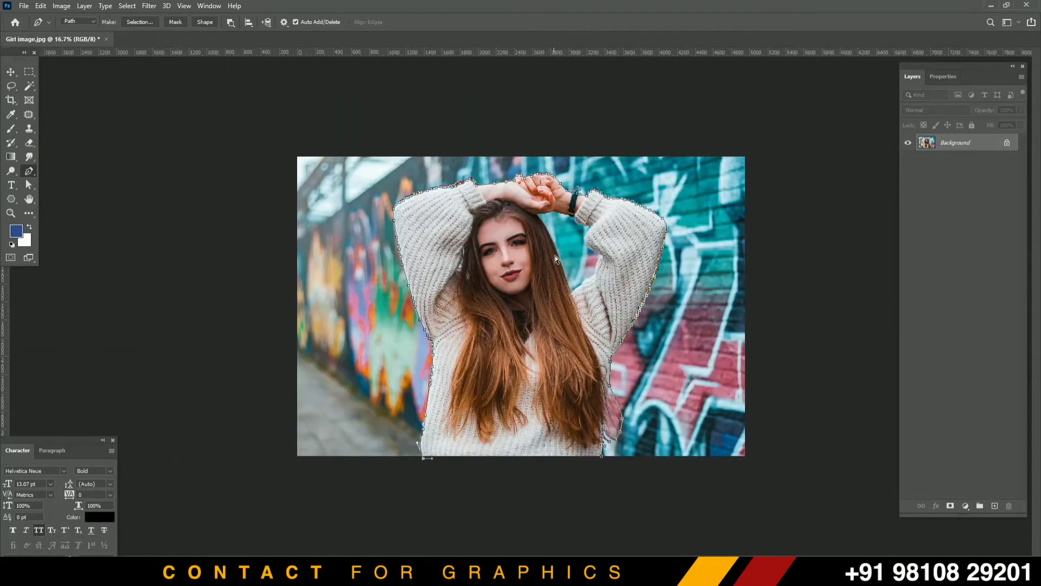
{"action": "left_click", "coordinate": [600, 459]}
- Close the girl's outer outline at its starting point beneath the sweater's hem
{"action": "scroll", "coordinate": [605, 264], "scroll_direction": "up", "scroll_amount": 2}
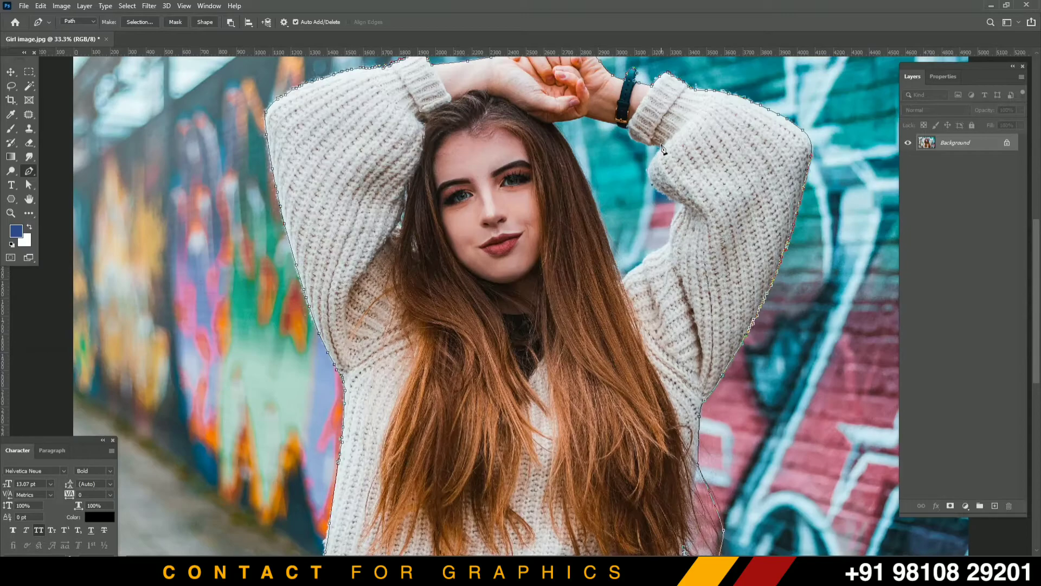
{"action": "key", "text": "ctrl+plus"}
{"action": "left_click_drag", "start_coordinate": [716, 133], "coordinate": [533, 366]}
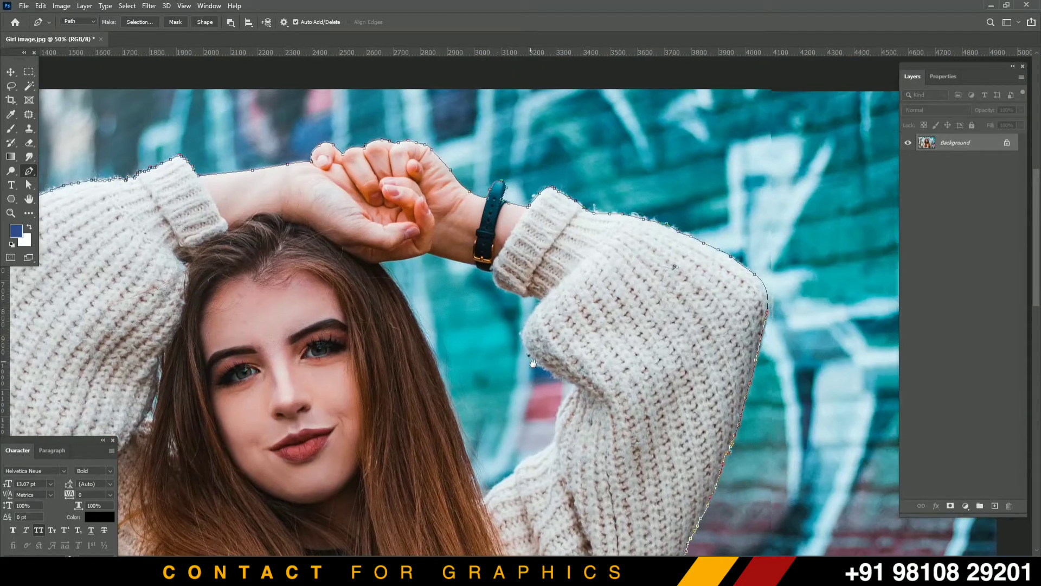
{"action": "scroll", "coordinate": [531, 332], "scroll_direction": "up", "scroll_amount": 4}
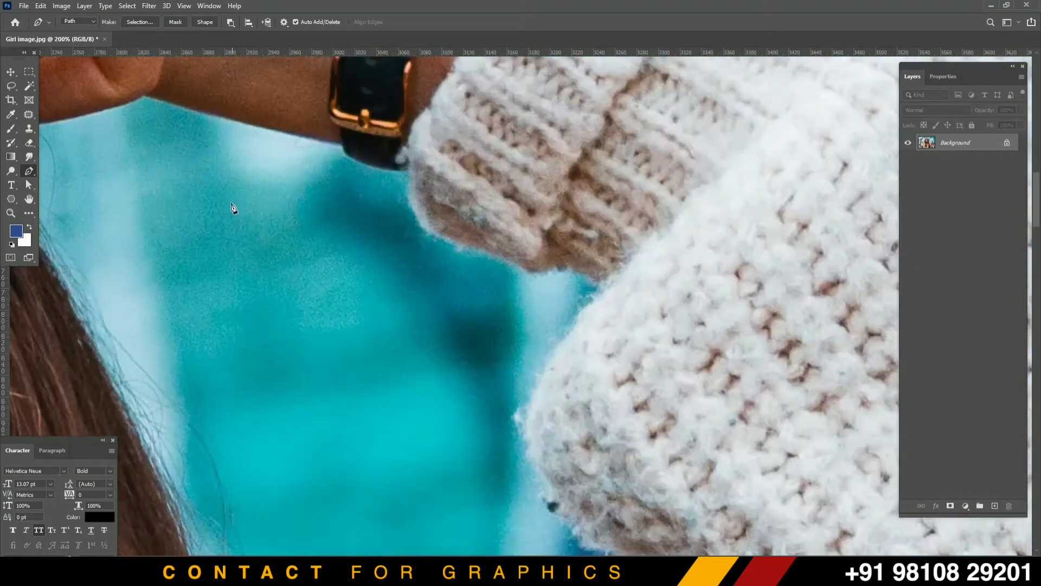
{"action": "left_click_drag", "start_coordinate": [162, 134], "coordinate": [465, 364]}
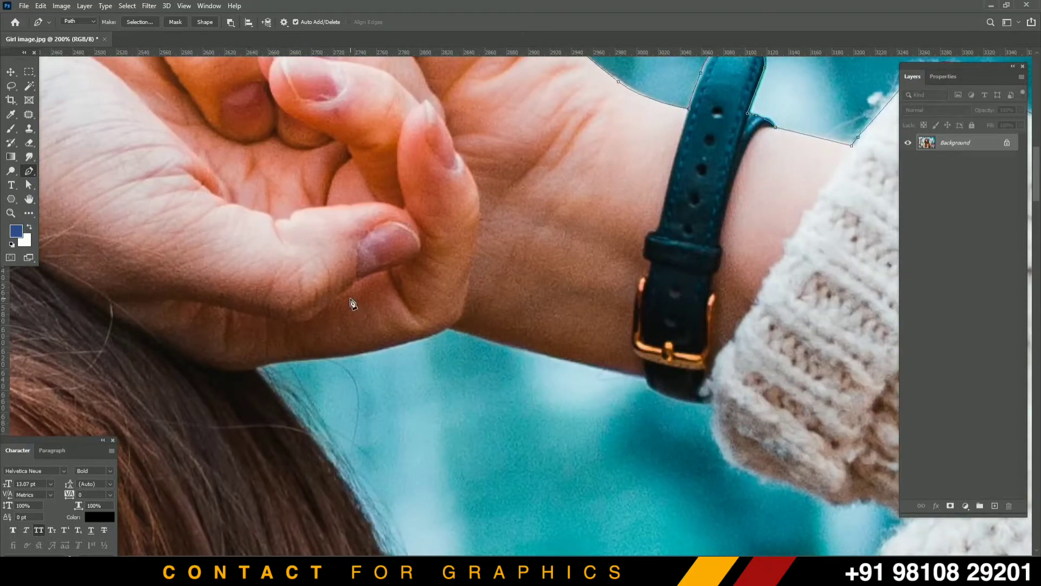
{"action": "key", "text": "ctrl+minus"}
{"action": "key", "text": "ctrl+minus"}
{"action": "left_click_drag", "start_coordinate": [477, 388], "coordinate": [481, 74]}
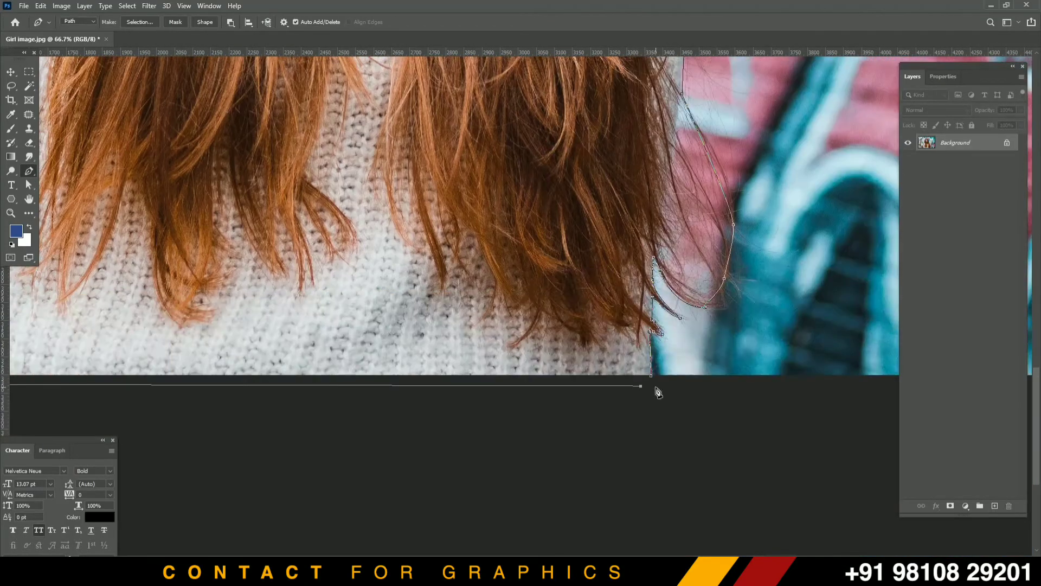
{"action": "left_click_drag", "start_coordinate": [632, 139], "coordinate": [580, 347]}
- Start a separate path in the background gap where the hair meets the shoulder and trace along the shoulder's lower edge
{"action": "left_click_drag", "start_coordinate": [589, 157], "coordinate": [531, 363]}
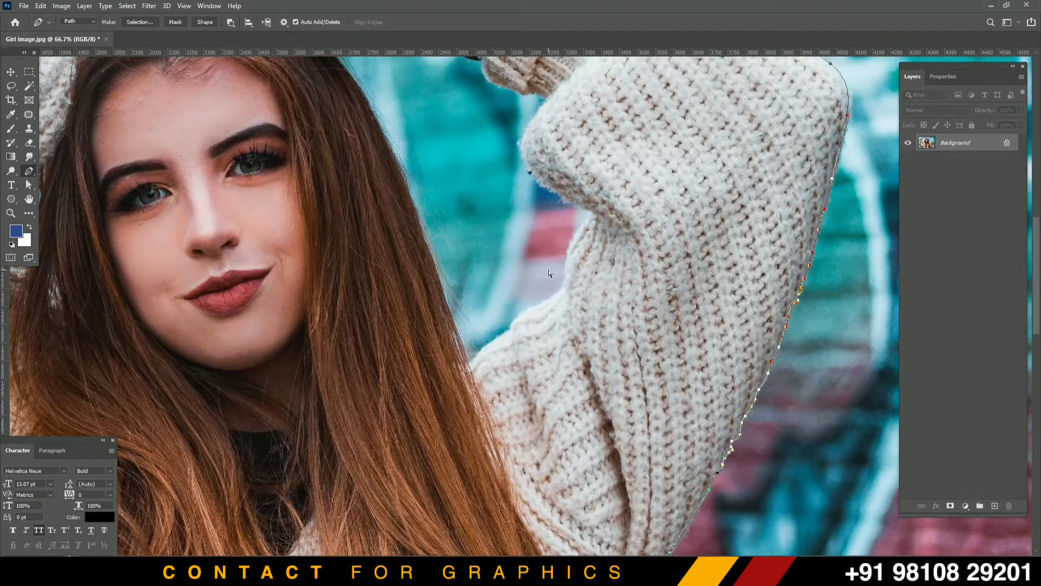
{"action": "scroll", "coordinate": [526, 272], "scroll_direction": "up", "scroll_amount": 1}
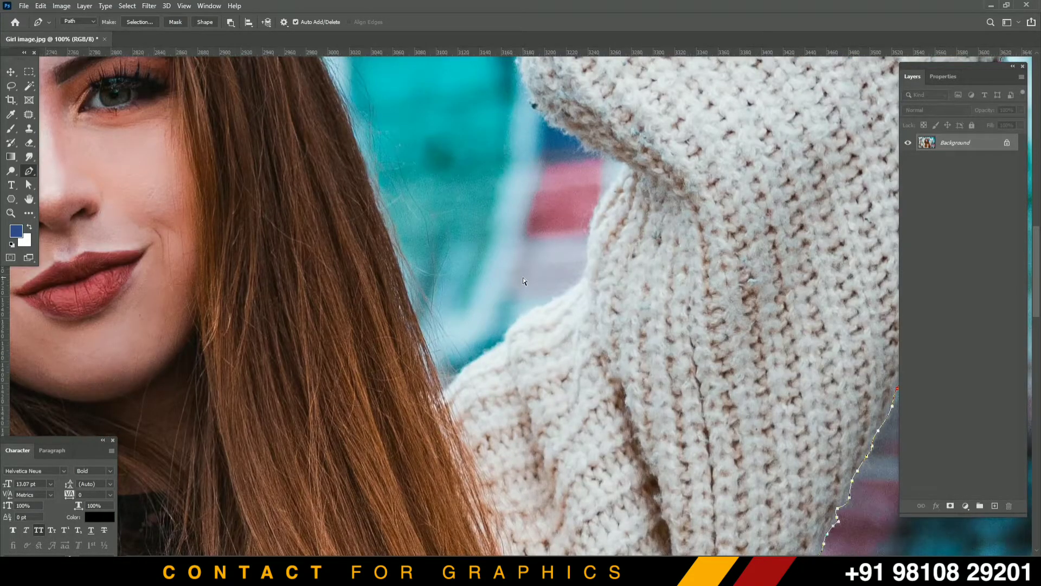
{"action": "scroll", "coordinate": [522, 283], "scroll_direction": "up", "scroll_amount": 1}
{"action": "left_click_drag", "start_coordinate": [400, 437], "coordinate": [315, 393]}
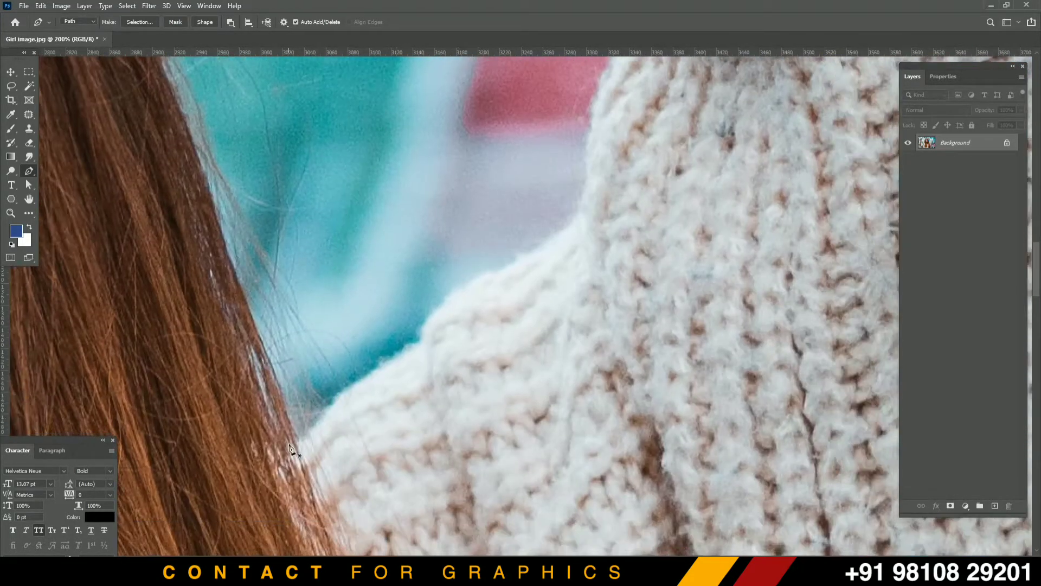
{"action": "left_click", "coordinate": [356, 380]}
{"action": "left_click", "coordinate": [423, 347]}
{"action": "left_click_drag", "start_coordinate": [428, 312], "coordinate": [366, 410]}
- Trace the inner gap's path over the rest of the shoulder and up the sweater edge beside the pink graffiti patch
{"action": "left_click", "coordinate": [365, 403]}
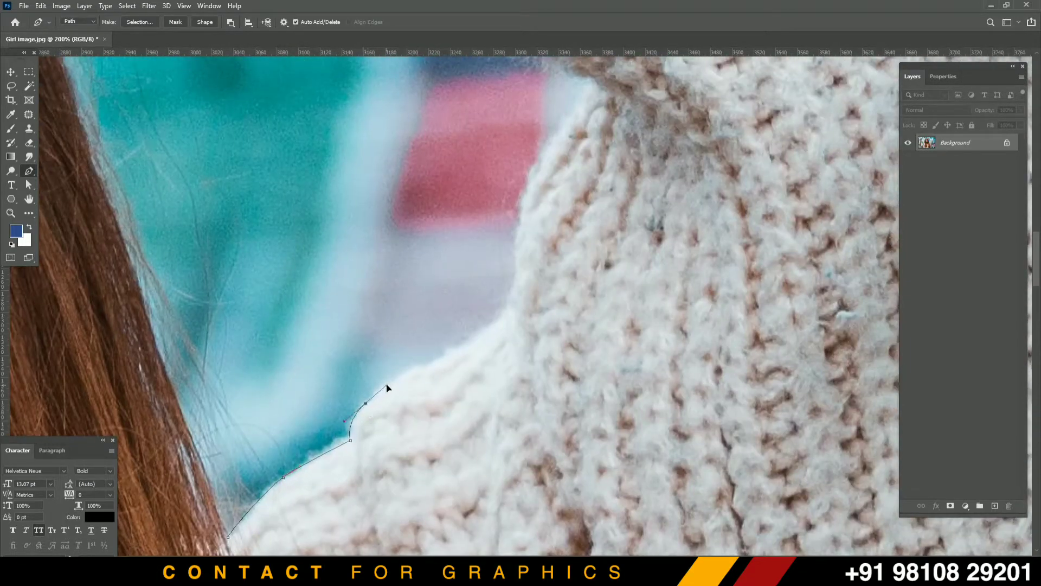
{"action": "left_click", "coordinate": [413, 370]}
{"action": "left_click", "coordinate": [465, 345]}
{"action": "left_click_drag", "start_coordinate": [517, 280], "coordinate": [418, 371]}
{"action": "left_click_drag", "start_coordinate": [423, 323], "coordinate": [436, 299]}
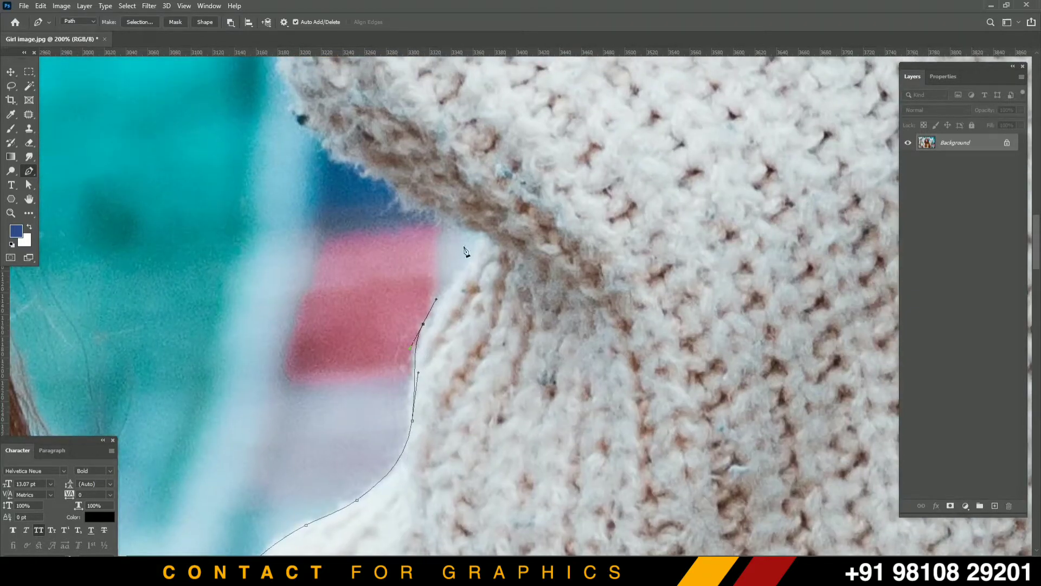
- Trace the inner gap's path into the sleeve fold, around the sweater's elbow bulge and up to where it meets the cuff
{"action": "left_click_drag", "start_coordinate": [467, 249], "coordinate": [427, 409]}
{"action": "left_click", "coordinate": [465, 429]}
{"action": "left_click_drag", "start_coordinate": [398, 400], "coordinate": [327, 363]}
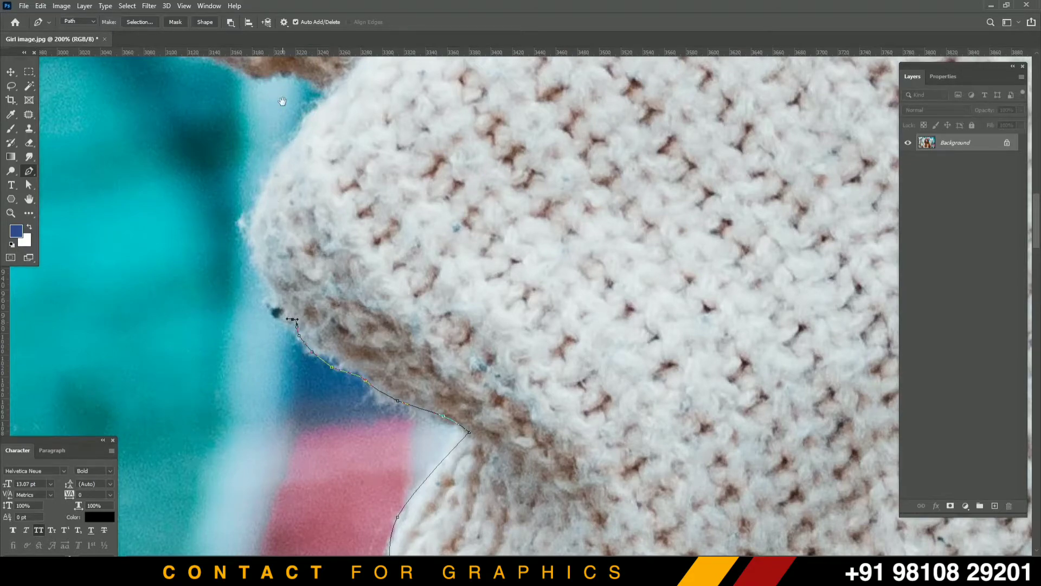
{"action": "left_click_drag", "start_coordinate": [283, 102], "coordinate": [357, 195]}
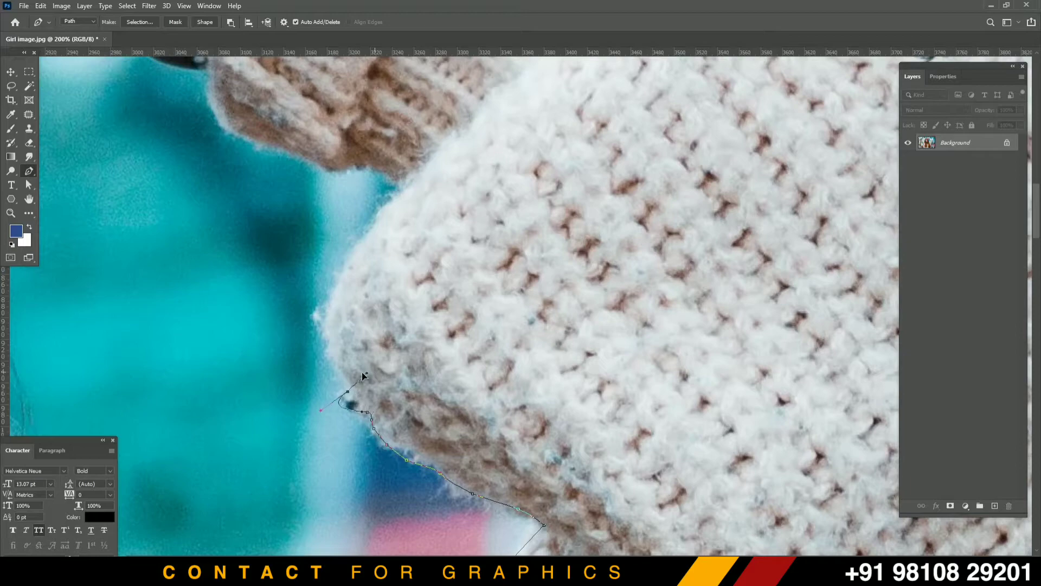
{"action": "left_click_drag", "start_coordinate": [328, 292], "coordinate": [338, 269]}
{"action": "left_click_drag", "start_coordinate": [379, 220], "coordinate": [346, 364]}
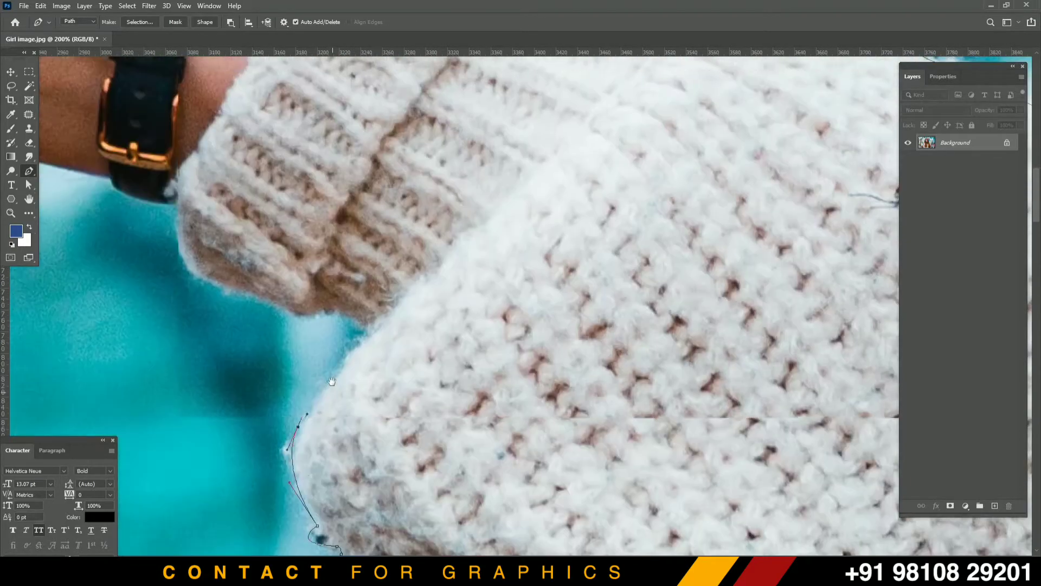
{"action": "left_click_drag", "start_coordinate": [365, 327], "coordinate": [379, 309]}
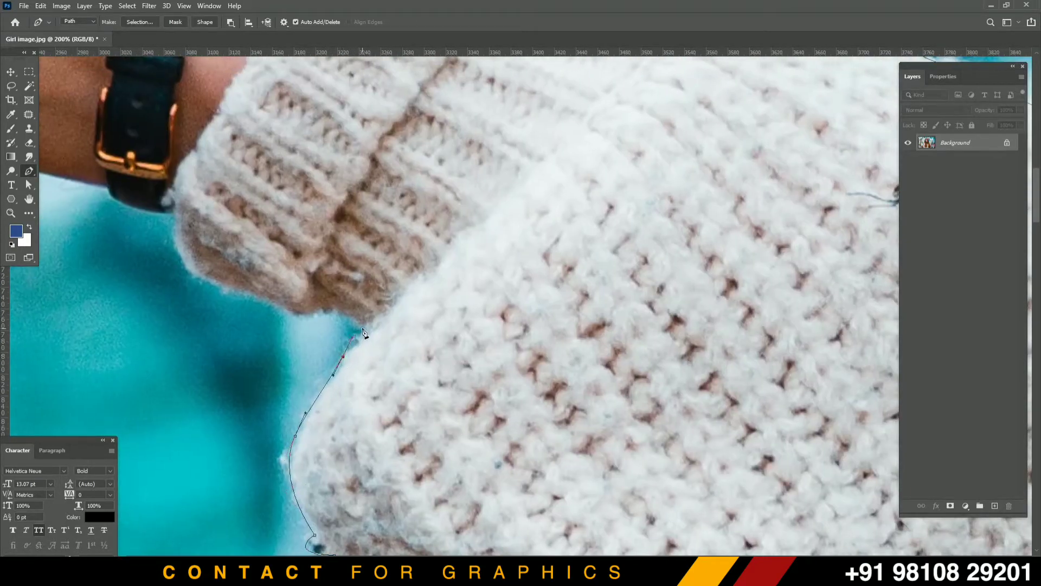
- Trace the path along the underside of the ribbed cuff toward the watch
{"action": "left_click", "coordinate": [318, 307]}
{"action": "left_click", "coordinate": [306, 310]}
{"action": "left_click", "coordinate": [291, 312]}
{"action": "left_click", "coordinate": [280, 300]}
{"action": "left_click_drag", "start_coordinate": [264, 297], "coordinate": [227, 289]}
{"action": "left_click_drag", "start_coordinate": [218, 244], "coordinate": [401, 358]}
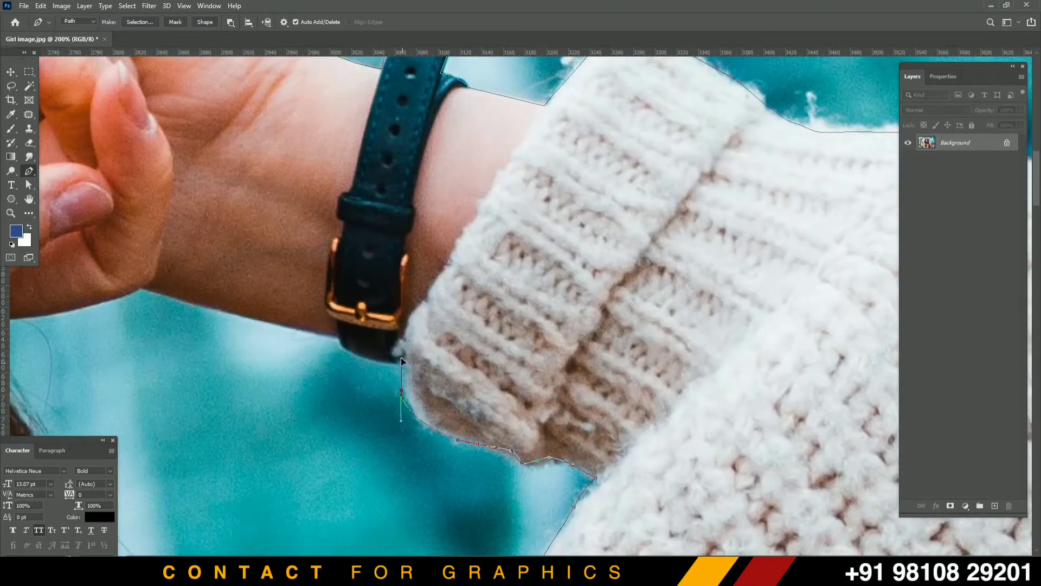
{"action": "left_click", "coordinate": [390, 363]}
{"action": "key", "text": "ctrl+z"}
{"action": "key", "text": "ctrl+z"}
- Trace the path closely around the cuff's lower corner and up to the underside of the watch strap
{"action": "key", "text": "ctrl+plus"}
{"action": "key", "text": "ctrl+plus"}
{"action": "left_click_drag", "start_coordinate": [405, 439], "coordinate": [469, 254]}
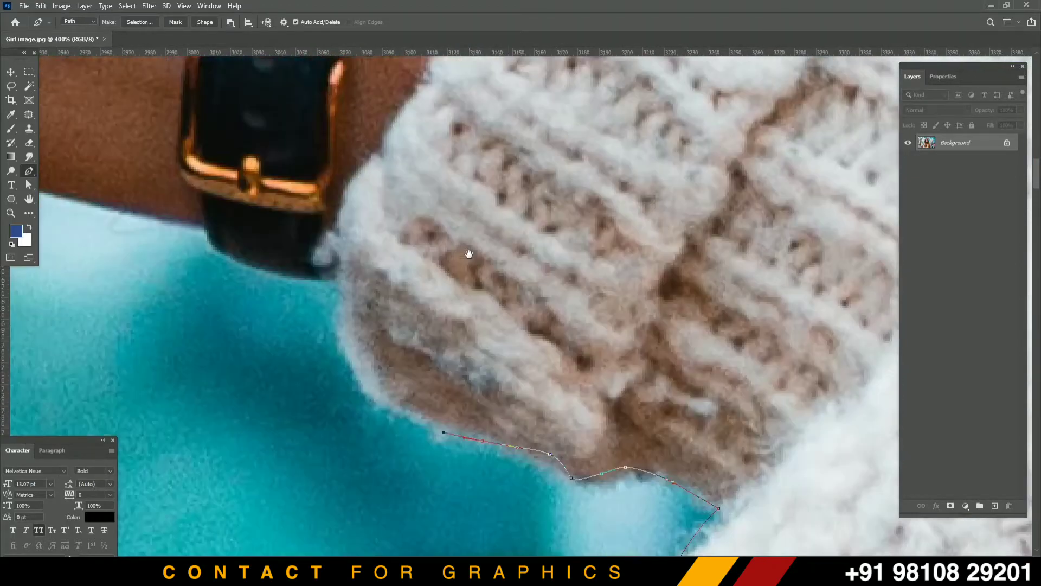
{"action": "left_click_drag", "start_coordinate": [354, 371], "coordinate": [341, 318]}
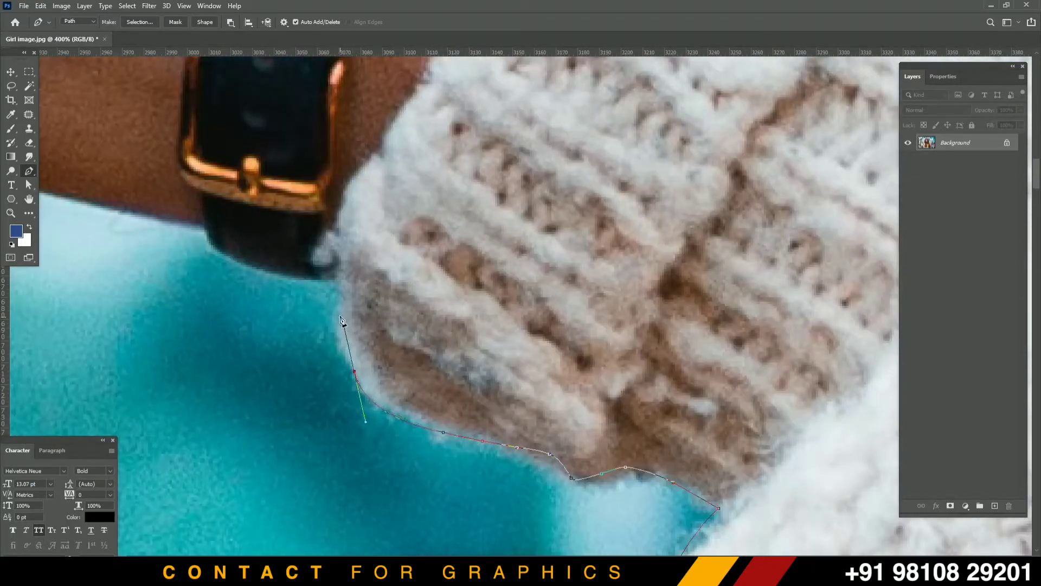
{"action": "left_click", "coordinate": [337, 279]}
{"action": "left_click_drag", "start_coordinate": [336, 251], "coordinate": [557, 326]}
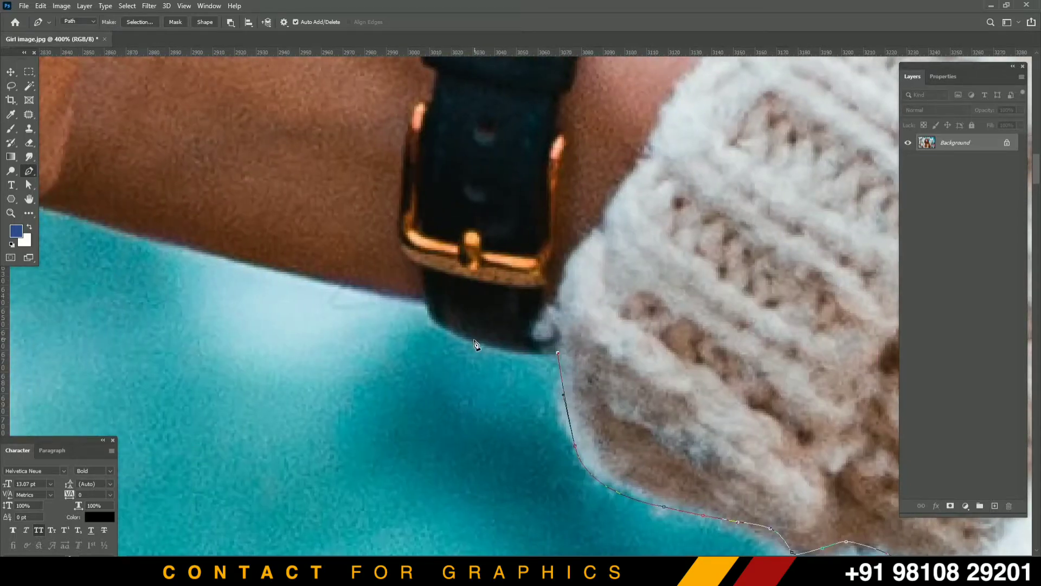
- Trace the path beneath the watch strap and along the forearm's lower edge to the notch where it meets the hand
{"action": "left_click_drag", "start_coordinate": [466, 337], "coordinate": [352, 287]}
{"action": "left_click_drag", "start_coordinate": [309, 251], "coordinate": [717, 351]}
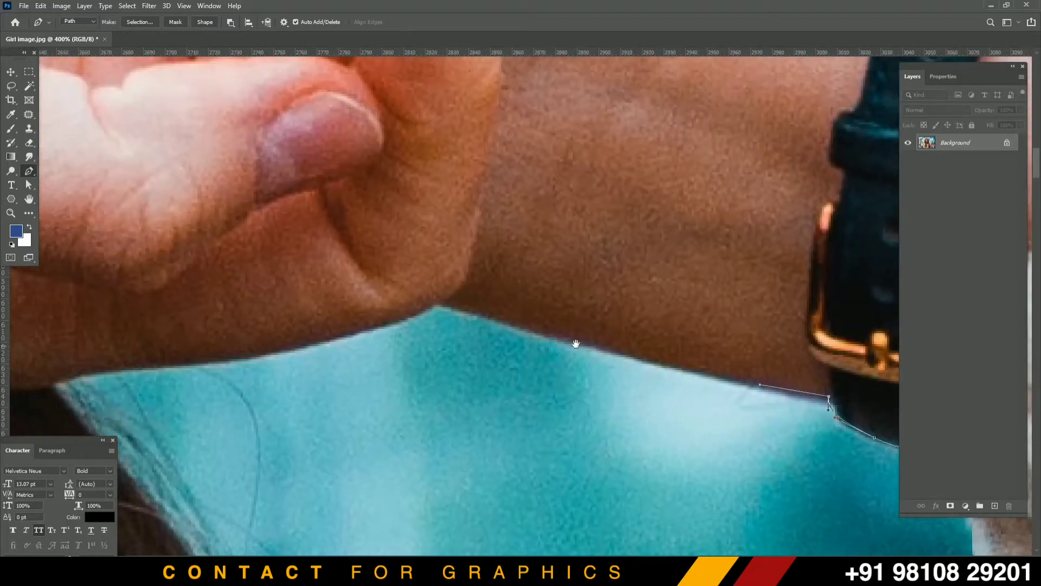
{"action": "left_click_drag", "start_coordinate": [505, 322], "coordinate": [496, 317]}
{"action": "left_click", "coordinate": [435, 304]}
- Trace the path along the hand's lower edge to the point where it meets the hair
{"action": "left_click_drag", "start_coordinate": [615, 249], "coordinate": [708, 197]}
{"action": "left_click_drag", "start_coordinate": [448, 258], "coordinate": [356, 273]}
{"action": "left_click_drag", "start_coordinate": [281, 284], "coordinate": [278, 284]}
{"action": "left_click", "coordinate": [255, 288]}
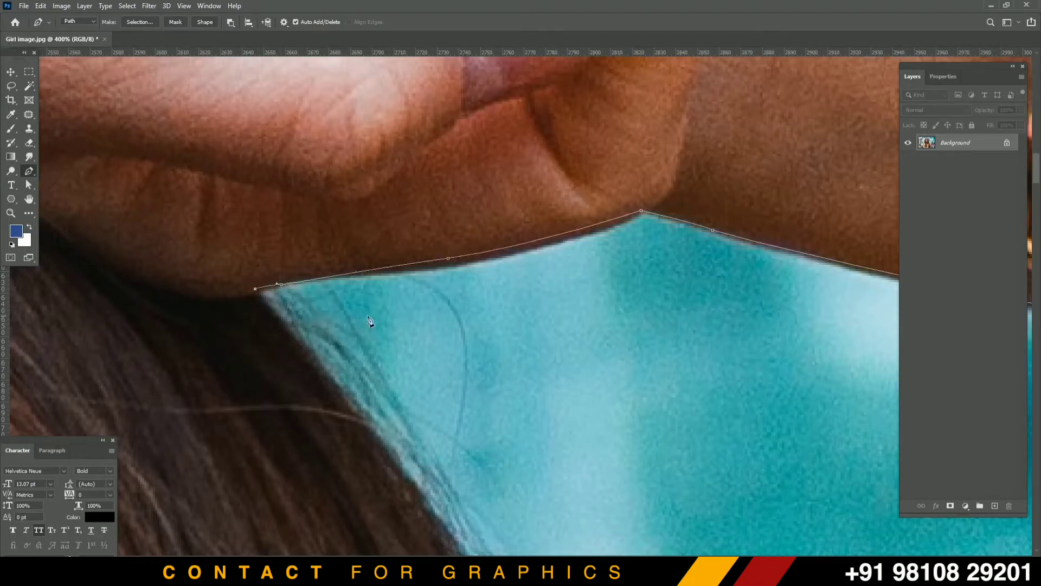
- Trace the path down the hair's outer edge and close it at its starting point on the shoulder
{"action": "left_click_drag", "start_coordinate": [322, 187], "coordinate": [242, 50]}
{"action": "left_click_drag", "start_coordinate": [309, 327], "coordinate": [414, 126]}
{"action": "key", "text": "ctrl+minus"}
{"action": "key", "text": "ctrl+minus"}
{"action": "left_click_drag", "start_coordinate": [473, 369], "coordinate": [428, 183]}
{"action": "key", "text": "ctrl+z"}
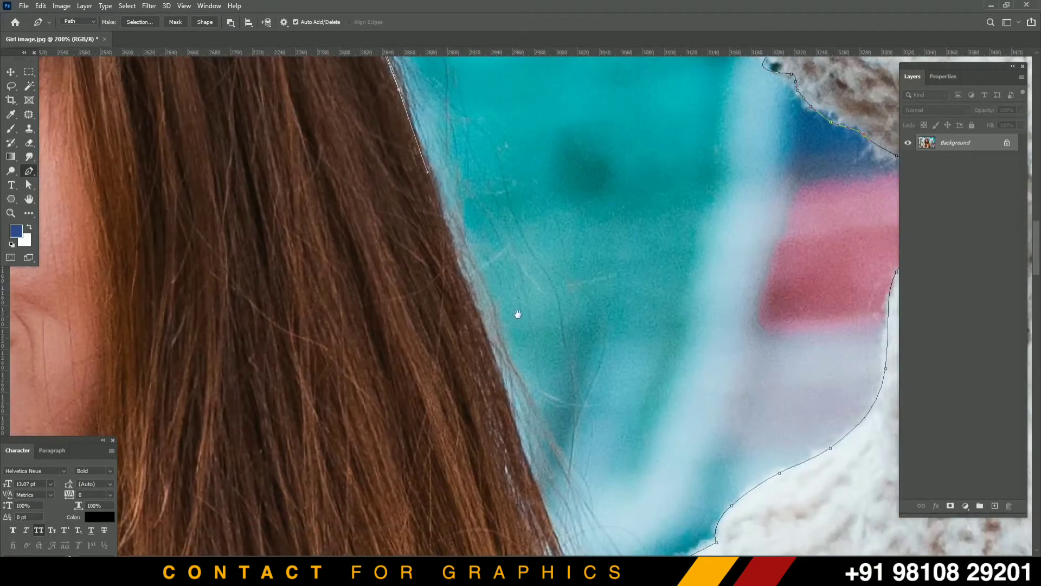
{"action": "left_click_drag", "start_coordinate": [535, 483], "coordinate": [448, 100]}
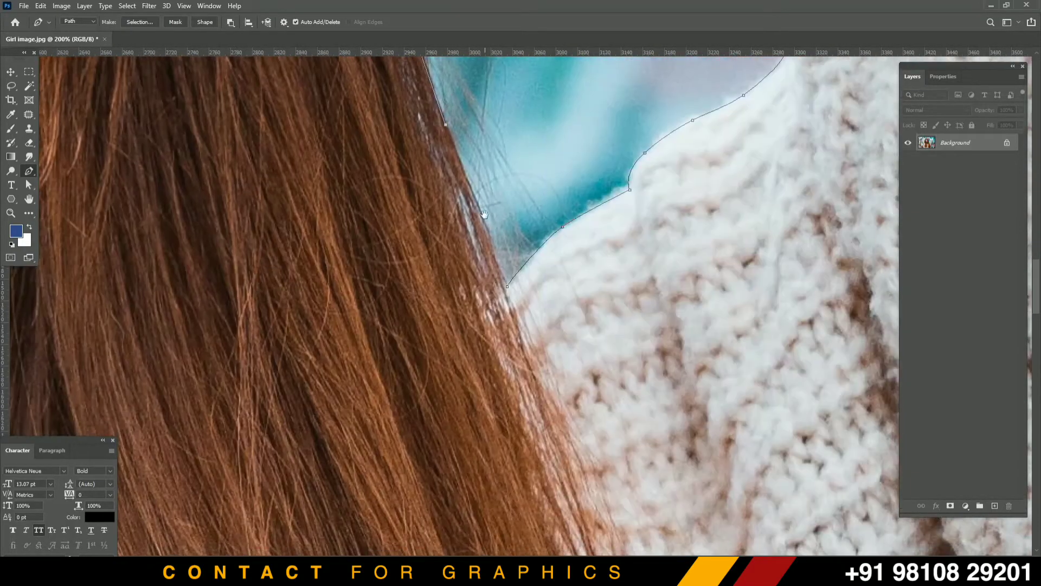
{"action": "left_click", "coordinate": [507, 287]}
- Select both the girl's outer outline and the inner gap's path with the Path Selection tool
{"action": "key", "text": "ctrl+minus"}
{"action": "key", "text": "ctrl+minus"}
{"action": "key", "text": "ctrl+minus"}
{"action": "key", "text": "ctrl+minus"}
{"action": "key", "text": "ctrl+minus"}
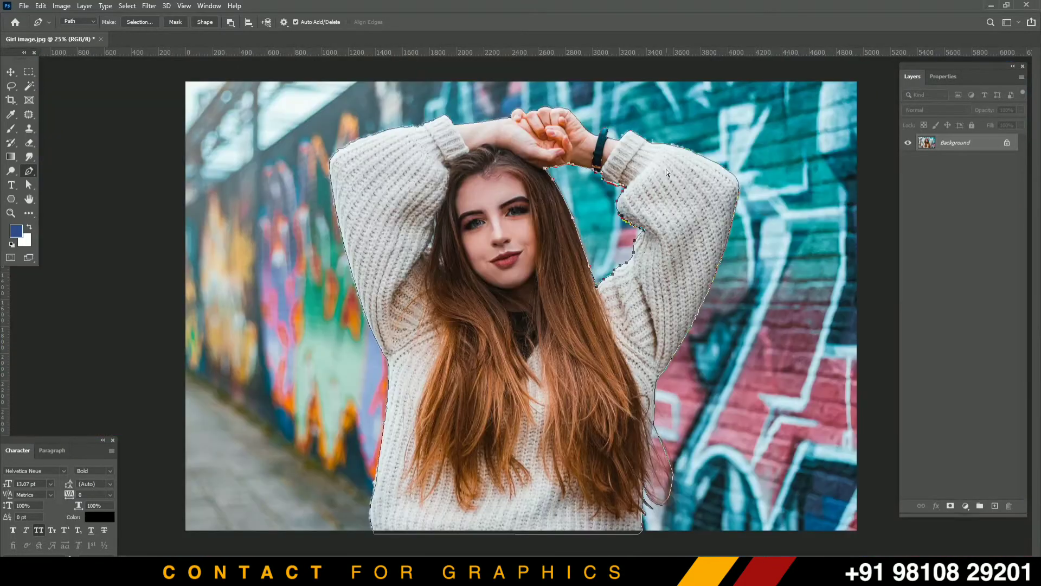
{"action": "key", "text": "ctrl+minus"}
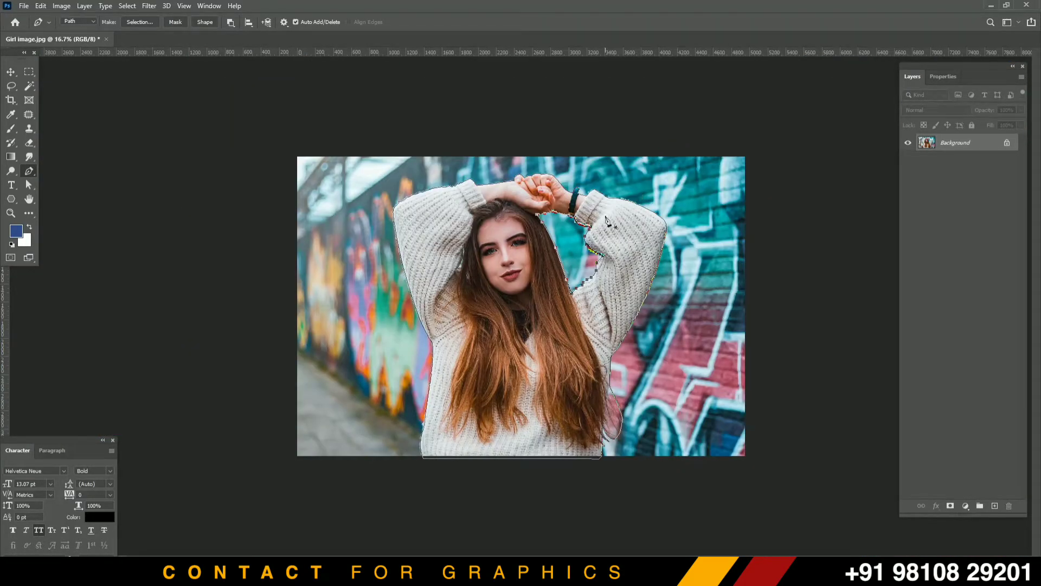
{"action": "right_click", "coordinate": [592, 244]}
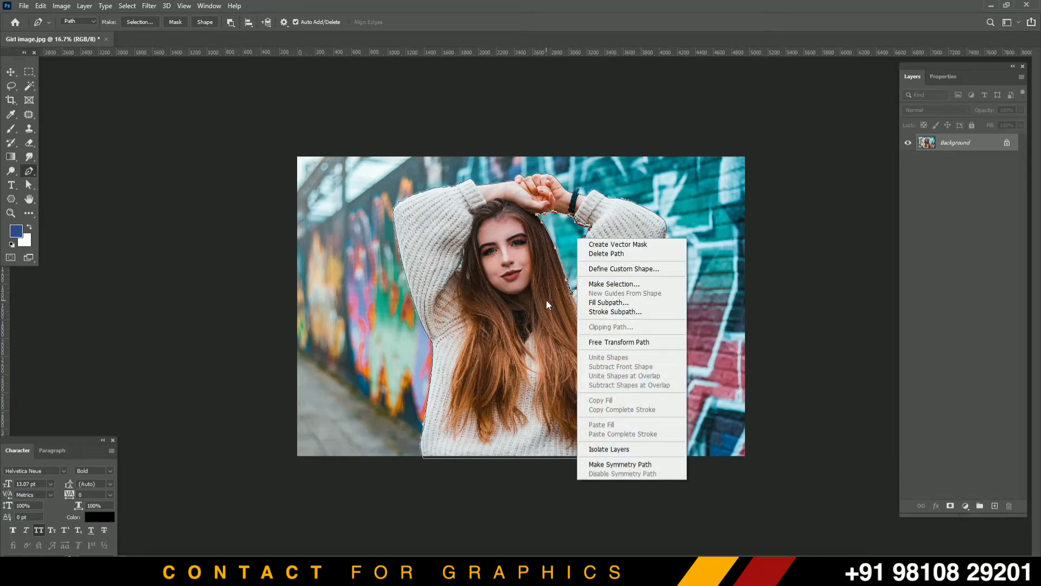
{"action": "left_click", "coordinate": [550, 278]}
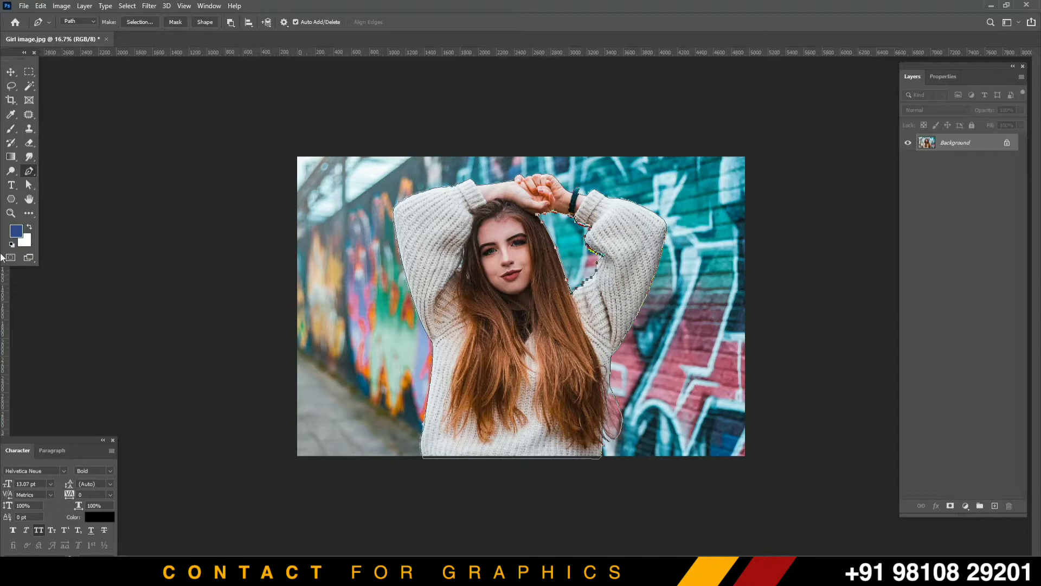
{"action": "left_click", "coordinate": [29, 185]}
{"action": "left_click_drag", "start_coordinate": [423, 206], "coordinate": [720, 452]}
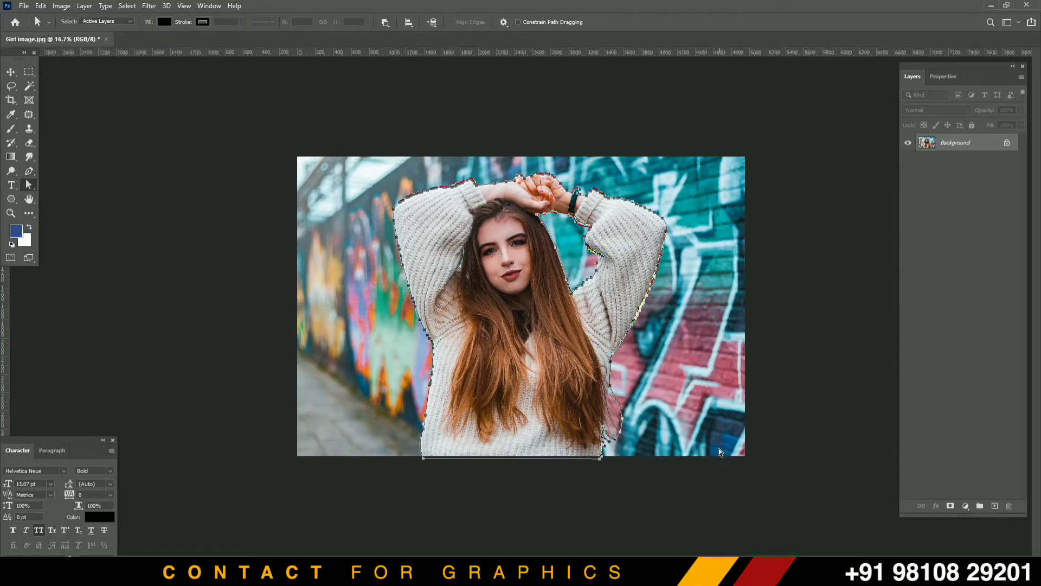
{"action": "left_click", "coordinate": [29, 185]}
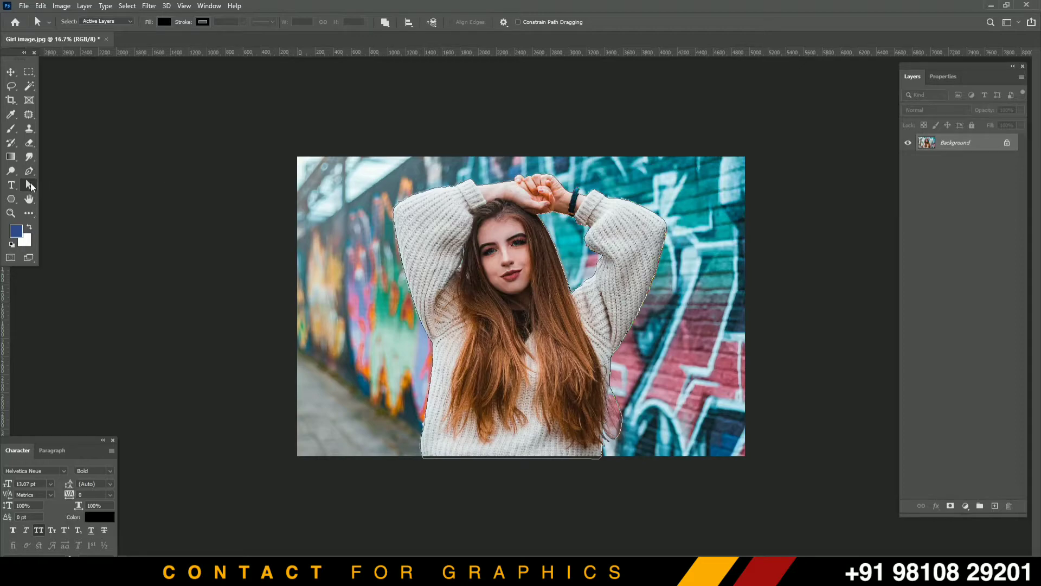
{"action": "left_click_drag", "start_coordinate": [330, 157], "coordinate": [695, 463]}
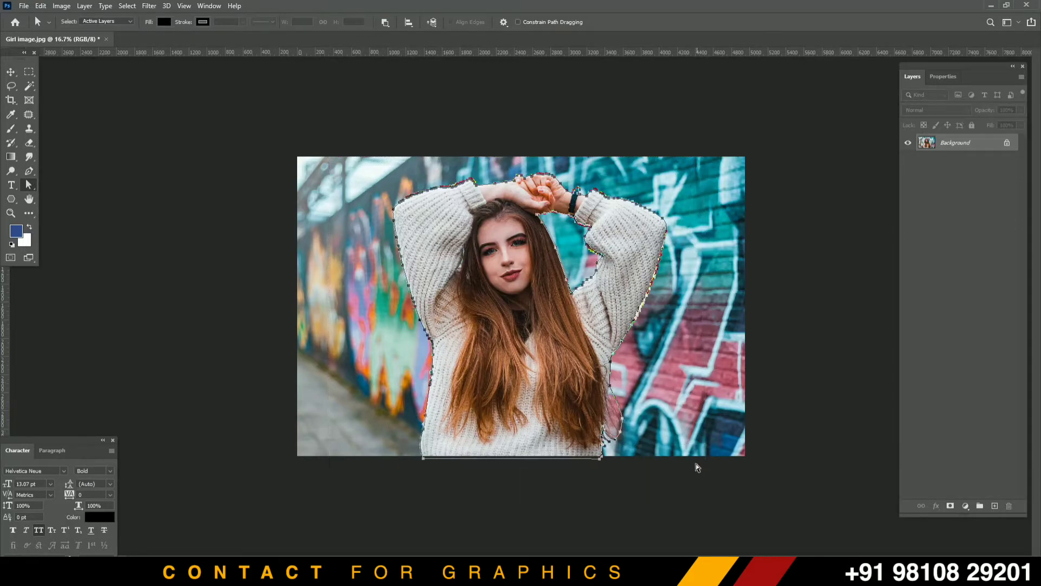
- Make a new anti-aliased selection from the paths with a 0.5-pixel feather radius, and try inverting it
{"action": "right_click", "coordinate": [505, 265]}
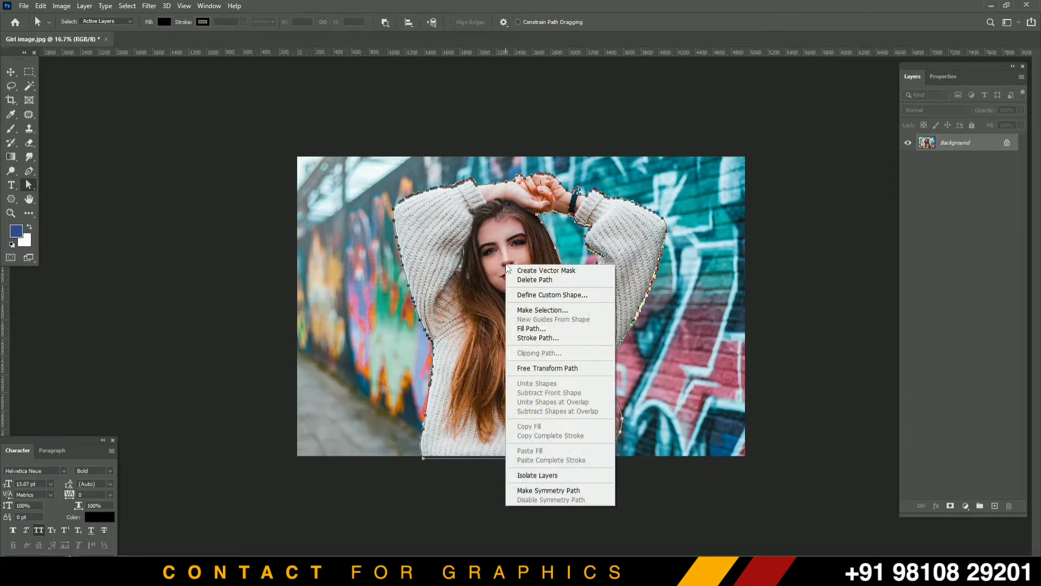
{"action": "left_click", "coordinate": [558, 310]}
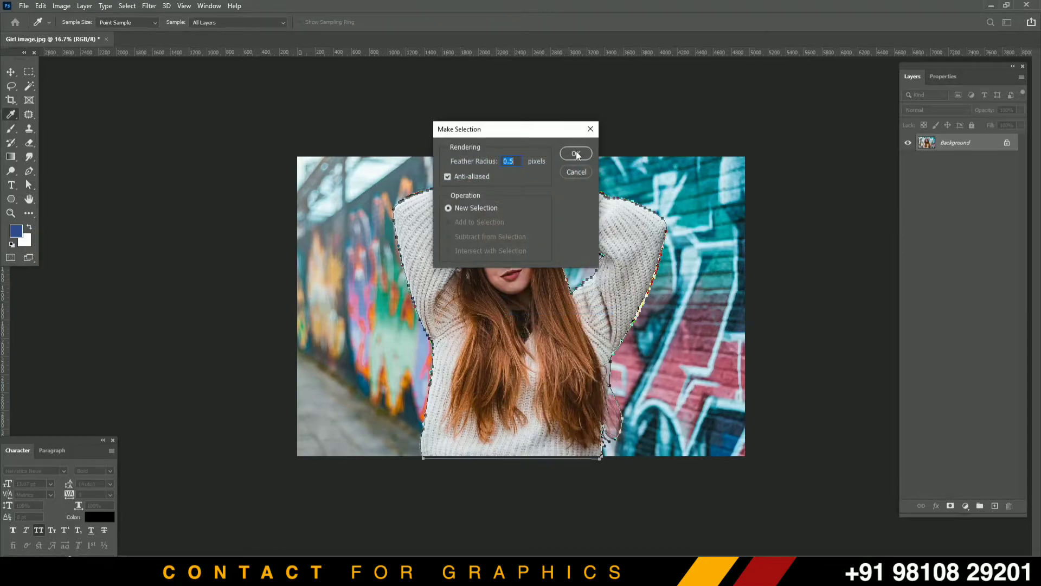
{"action": "left_click", "coordinate": [577, 155]}
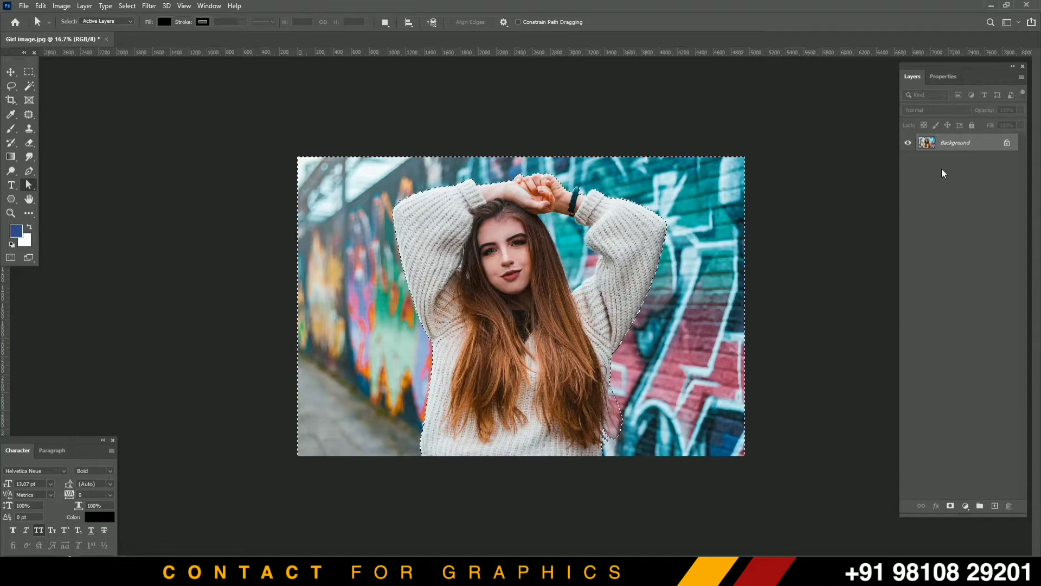
{"action": "key", "text": "ctrl+shift+i"}
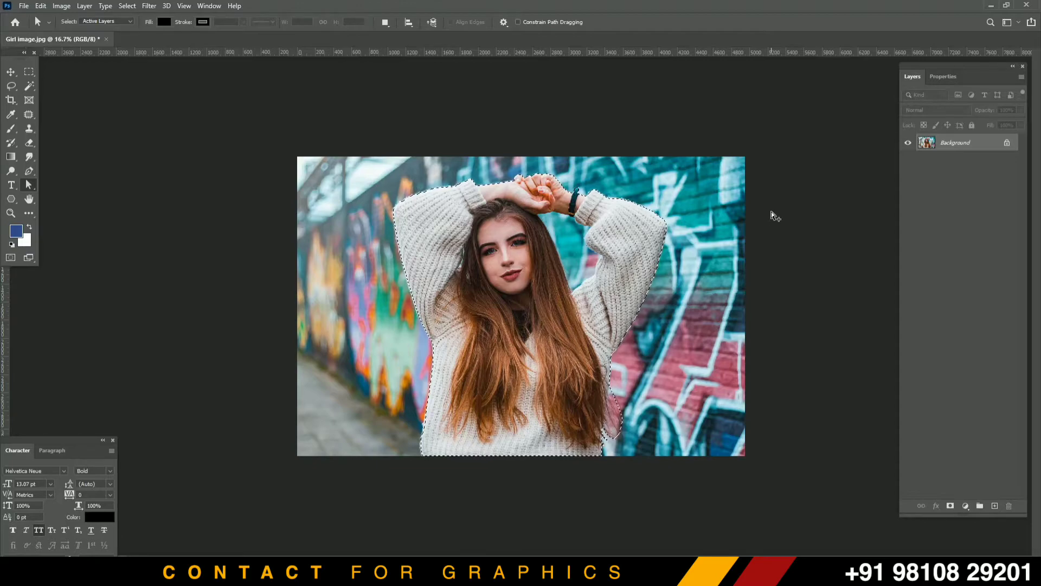
{"action": "key", "text": "ctrl+shift+i"}
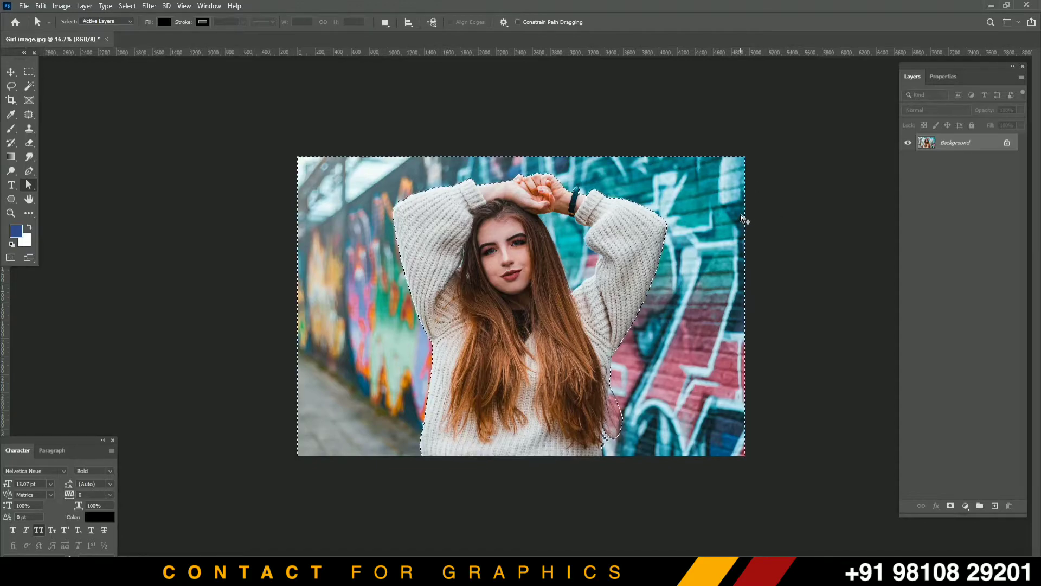
{"action": "key", "text": "ctrl+shift+i"}
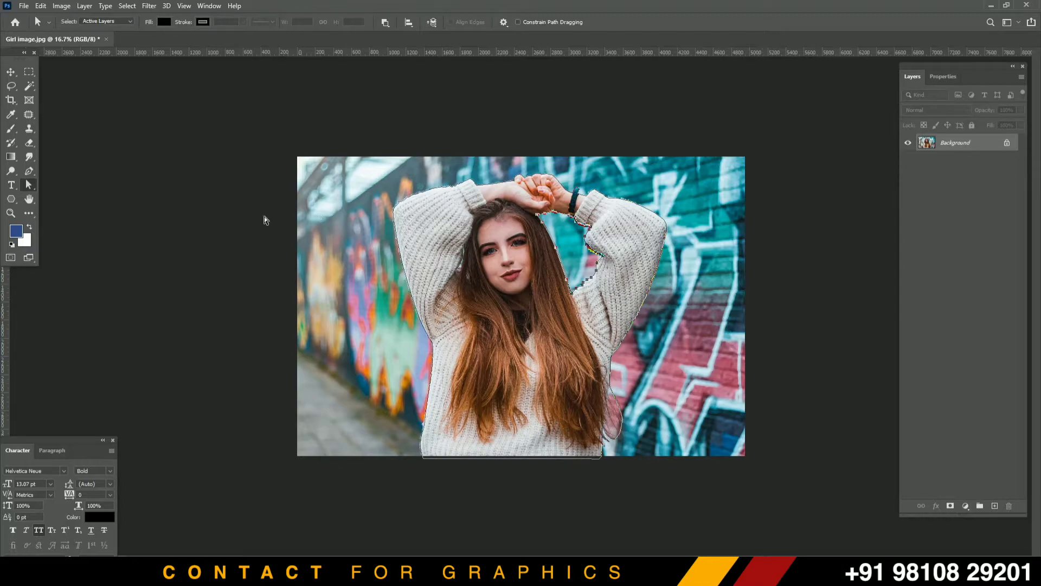
- Select the outline path, convert it to a selection and invert as needed so that the girl is selected
{"action": "left_click_drag", "start_coordinate": [420, 221], "coordinate": [416, 216]}
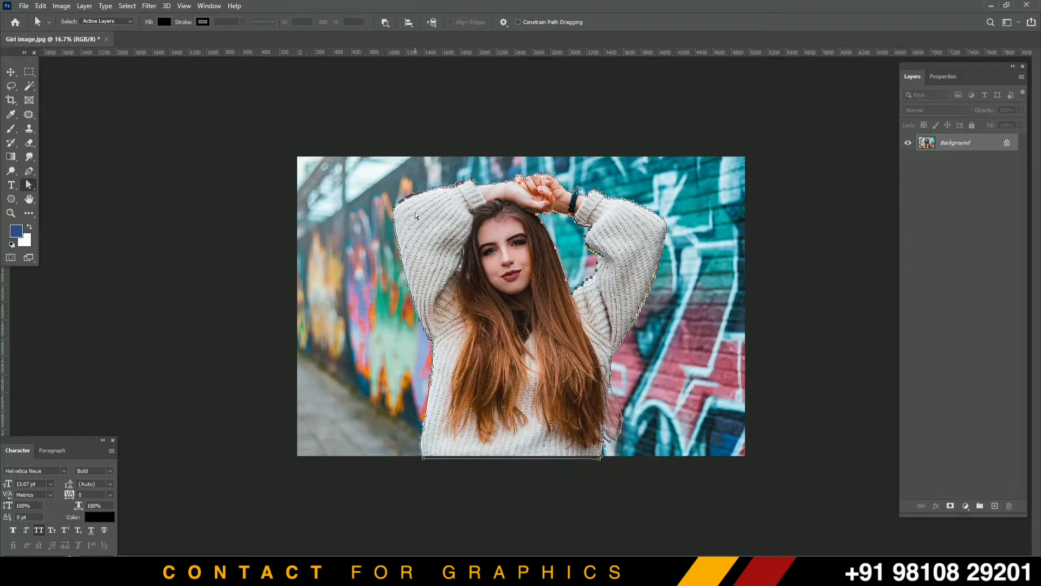
{"action": "key", "text": "ctrl+Return"}
{"action": "key", "text": "ctrl+shift+i"}
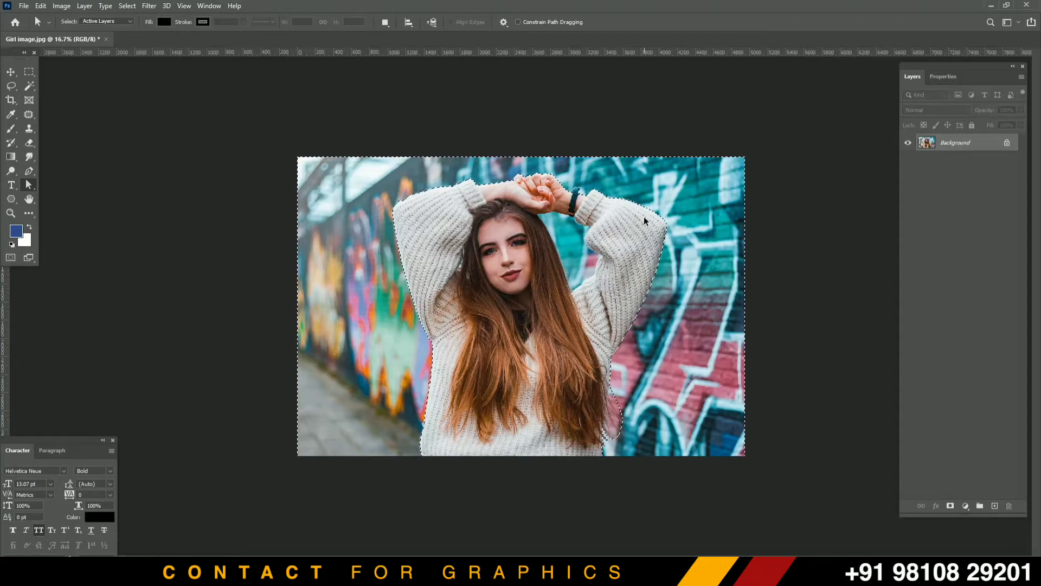
{"action": "key", "text": "ctrl+shift+i"}
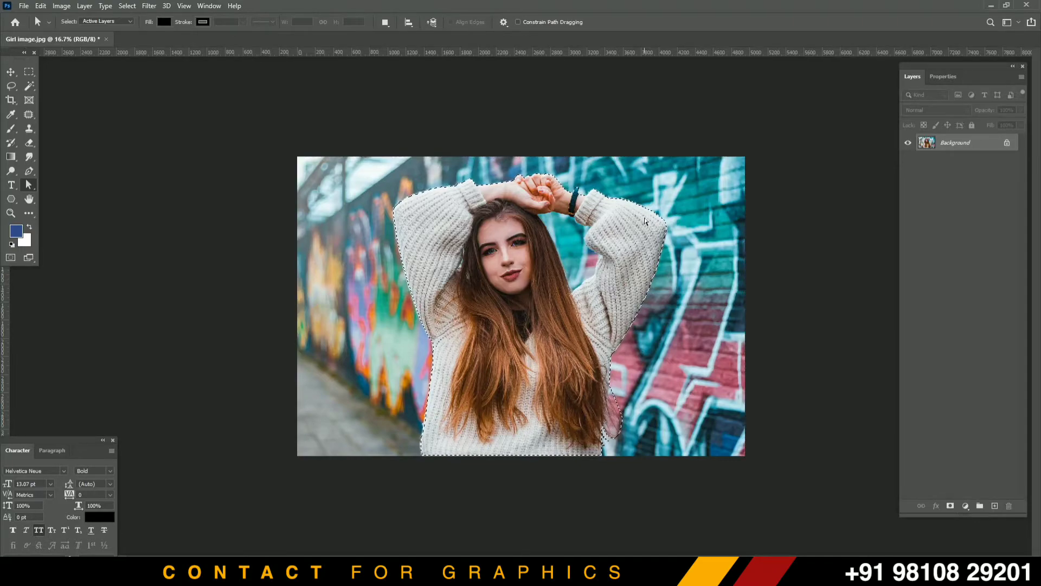
- Copy the selected girl onto a new layer and hide the Background layer
{"action": "left_click", "coordinate": [993, 506]}
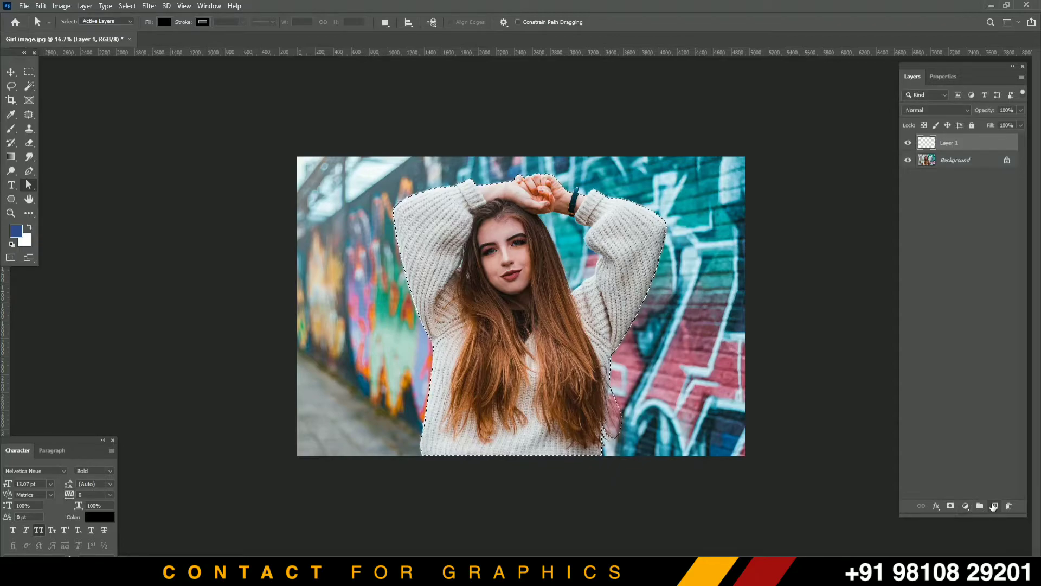
{"action": "key", "text": "ctrl+z"}
{"action": "key", "text": "ctrl+j"}
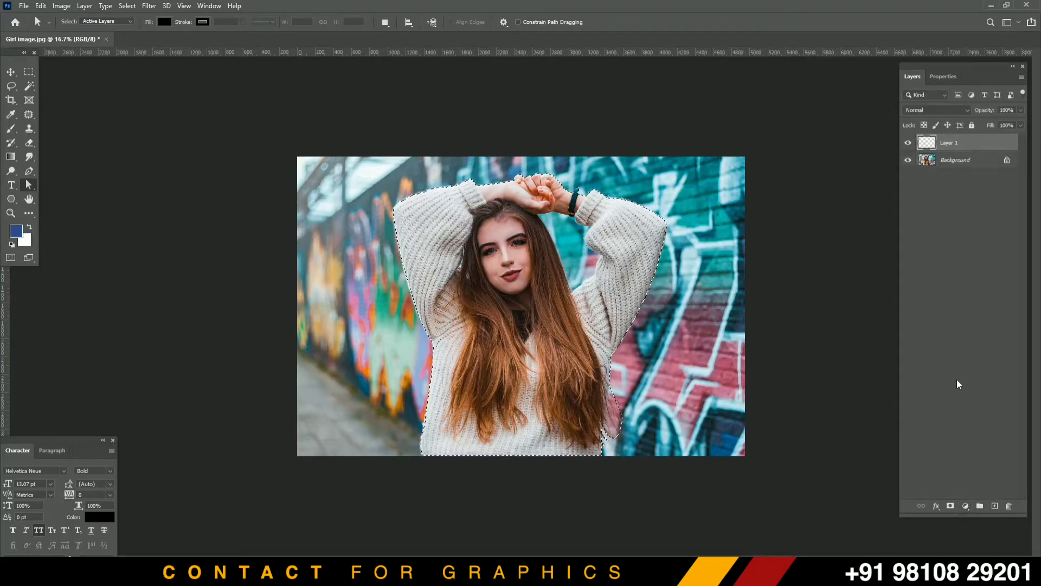
{"action": "left_click", "coordinate": [908, 160]}
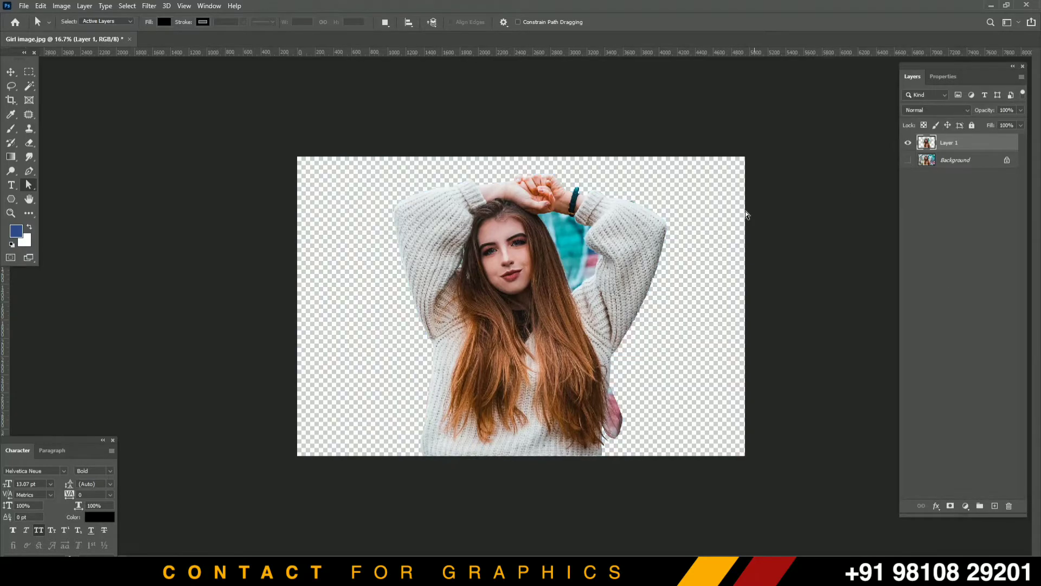
- Start a Pen tool path in the leftover gap where the hair meets the shoulder, tracing along the sweater's shoulder edge
{"action": "key", "text": "ctrl+plus"}
{"action": "key", "text": "ctrl+plus"}
{"action": "key", "text": "ctrl+plus"}
{"action": "key", "text": "ctrl+plus"}
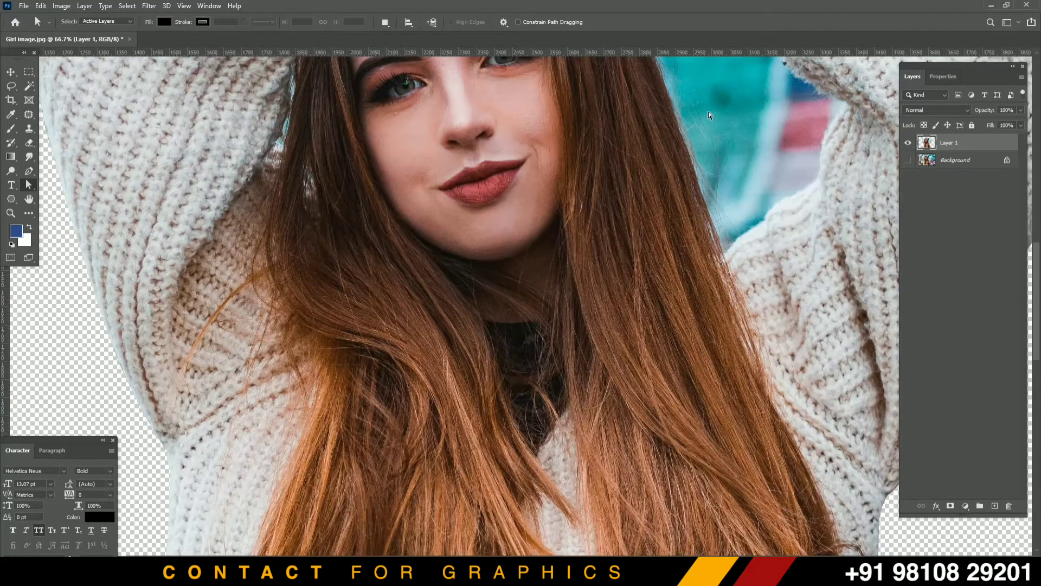
{"action": "left_click_drag", "start_coordinate": [390, 382], "coordinate": [365, 442]}
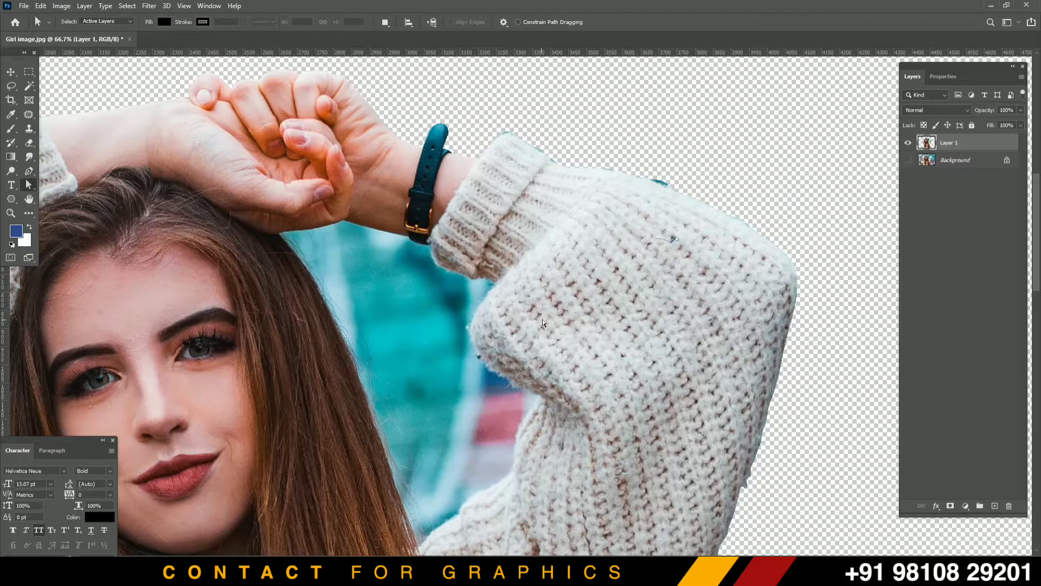
{"action": "key", "text": "ctrl+plus"}
{"action": "key", "text": "ctrl+plus"}
{"action": "left_click_drag", "start_coordinate": [453, 414], "coordinate": [504, 64]}
{"action": "scroll", "coordinate": [545, 146], "scroll_direction": "down", "scroll_amount": 3}
{"action": "key", "text": "p"}
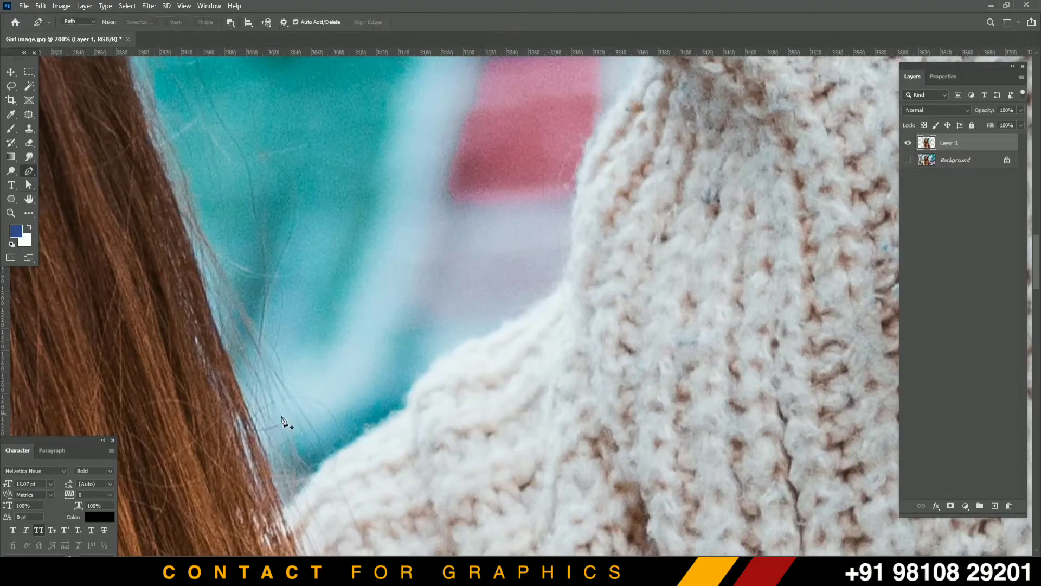
{"action": "left_click", "coordinate": [284, 510]}
{"action": "left_click_drag", "start_coordinate": [314, 473], "coordinate": [324, 465]}
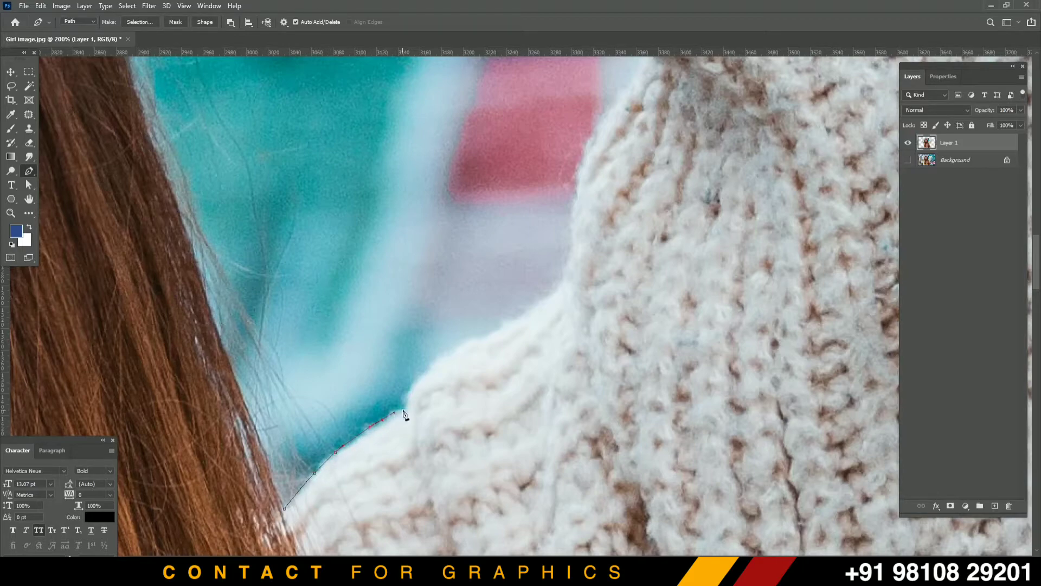
{"action": "left_click_drag", "start_coordinate": [422, 371], "coordinate": [508, 310]}
{"action": "left_click_drag", "start_coordinate": [560, 275], "coordinate": [508, 342]}
{"action": "key", "text": "ctrl+z"}
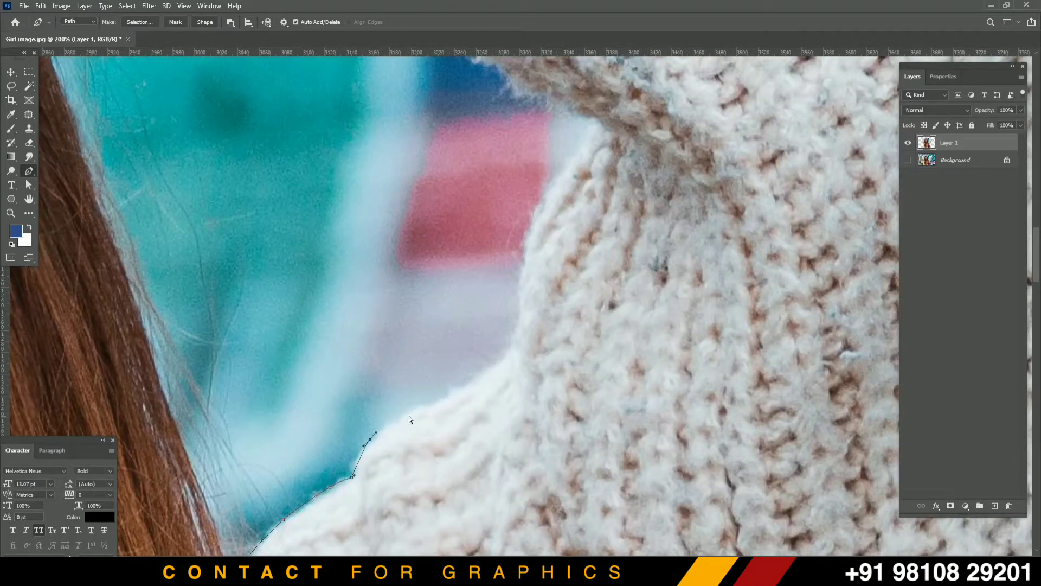
- Continue the path up the inner sleeve and around the bent elbow to the sweater's cuff
{"action": "left_click_drag", "start_coordinate": [400, 420], "coordinate": [508, 355]}
{"action": "left_click_drag", "start_coordinate": [535, 174], "coordinate": [516, 265]}
{"action": "left_click_drag", "start_coordinate": [455, 246], "coordinate": [439, 226]}
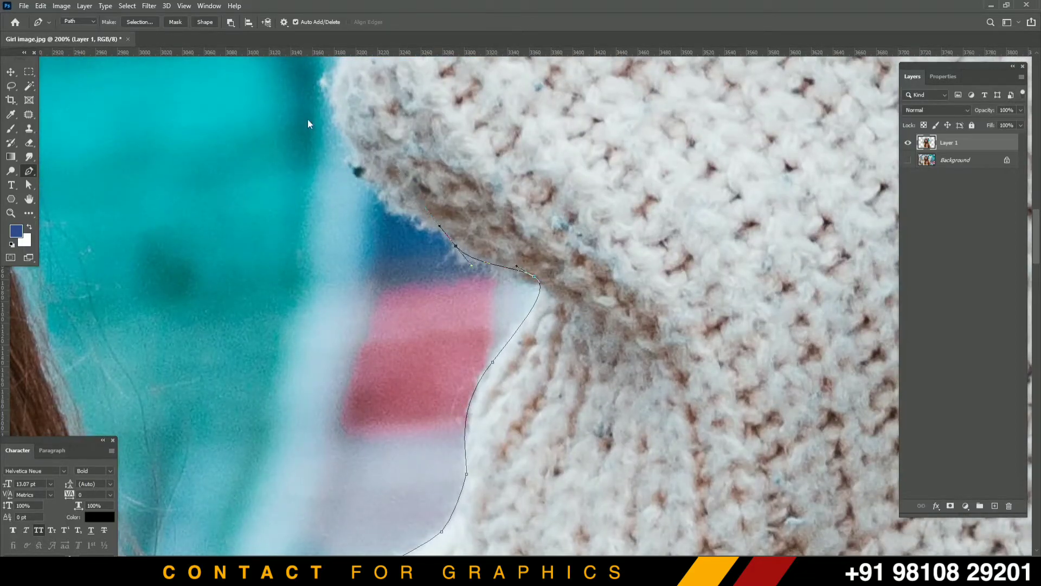
{"action": "left_click_drag", "start_coordinate": [358, 163], "coordinate": [355, 151]}
{"action": "left_click_drag", "start_coordinate": [352, 99], "coordinate": [366, 329]}
{"action": "left_click_drag", "start_coordinate": [360, 272], "coordinate": [395, 212]}
{"action": "left_click", "coordinate": [425, 180]}
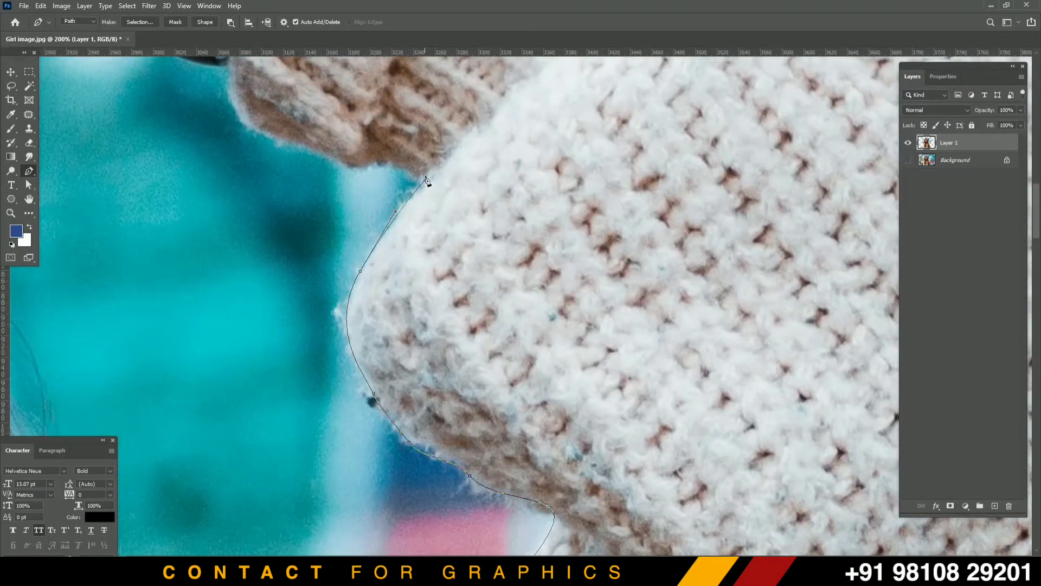
- Trace the cuff's lower edge and the bottom of the watch strap, redoing the strap segment with a sharp corner at the wrist
{"action": "left_click_drag", "start_coordinate": [422, 146], "coordinate": [486, 351]}
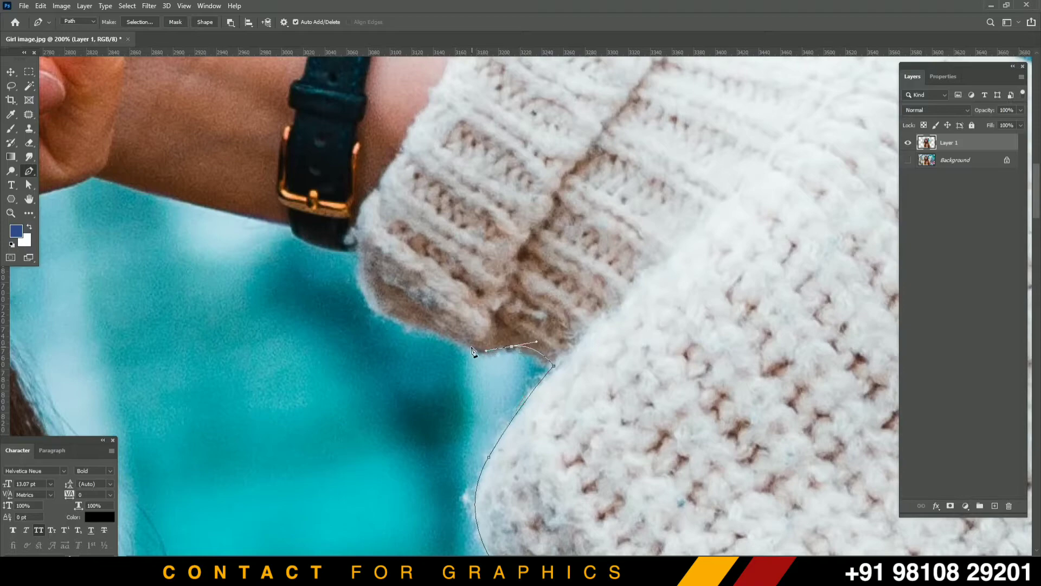
{"action": "left_click_drag", "start_coordinate": [411, 336], "coordinate": [370, 303]}
{"action": "left_click_drag", "start_coordinate": [283, 168], "coordinate": [426, 259]}
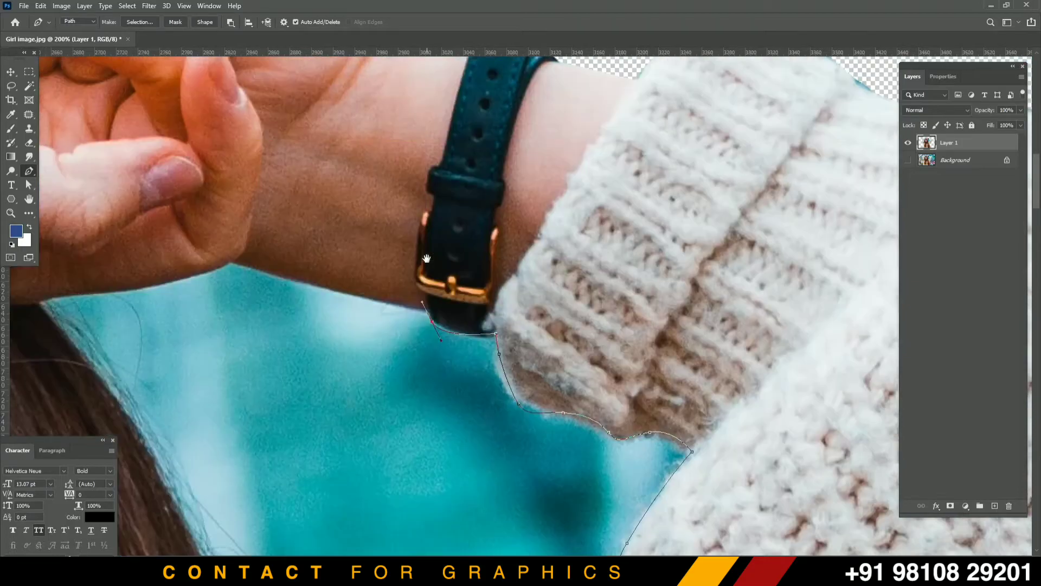
{"action": "key", "text": "ctrl+plus"}
{"action": "key", "text": "ctrl+plus"}
{"action": "key", "text": "ctrl+z"}
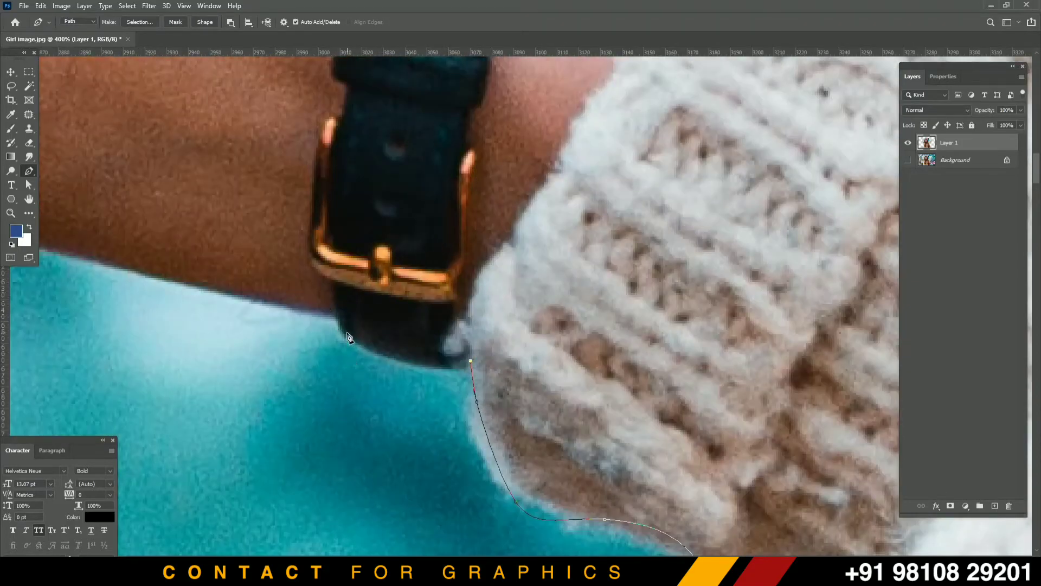
{"action": "left_click_drag", "start_coordinate": [342, 330], "coordinate": [706, 282]}
{"action": "left_click", "coordinate": [342, 332], "text": "alt"}
{"action": "left_click", "coordinate": [329, 311]}
- Extend the path along the underside of the wrist and hand to the point where the hand meets the hair
{"action": "left_click_drag", "start_coordinate": [516, 252], "coordinate": [438, 230]}
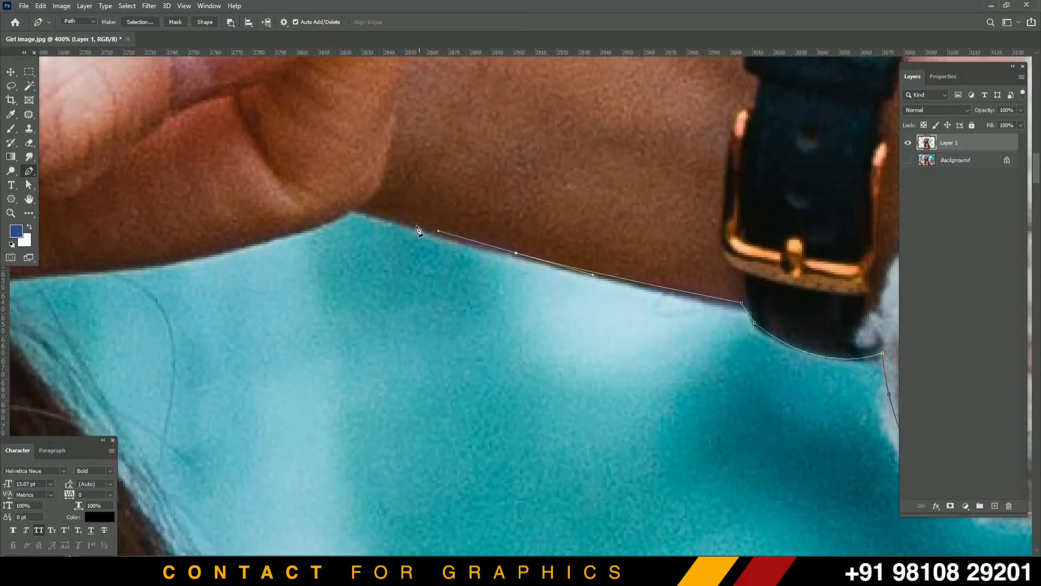
{"action": "left_click", "coordinate": [358, 214]}
{"action": "left_click_drag", "start_coordinate": [358, 214], "coordinate": [682, 196]}
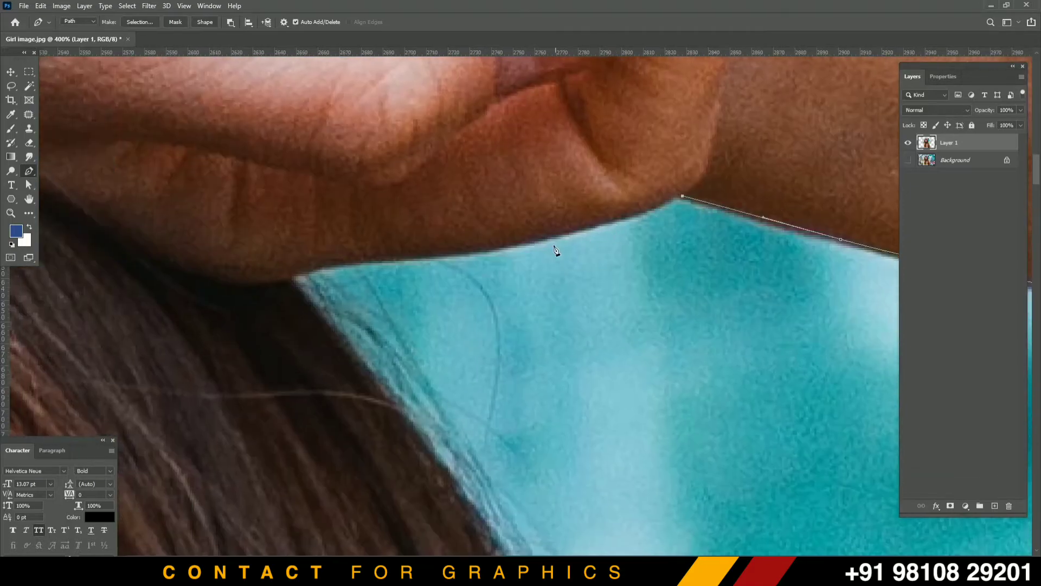
{"action": "left_click_drag", "start_coordinate": [519, 244], "coordinate": [463, 249]}
{"action": "left_click_drag", "start_coordinate": [297, 274], "coordinate": [340, 329]}
- Trace down the outer edge of the hair and close the path at its starting point on the shoulder
{"action": "left_click_drag", "start_coordinate": [496, 362], "coordinate": [320, 128]}
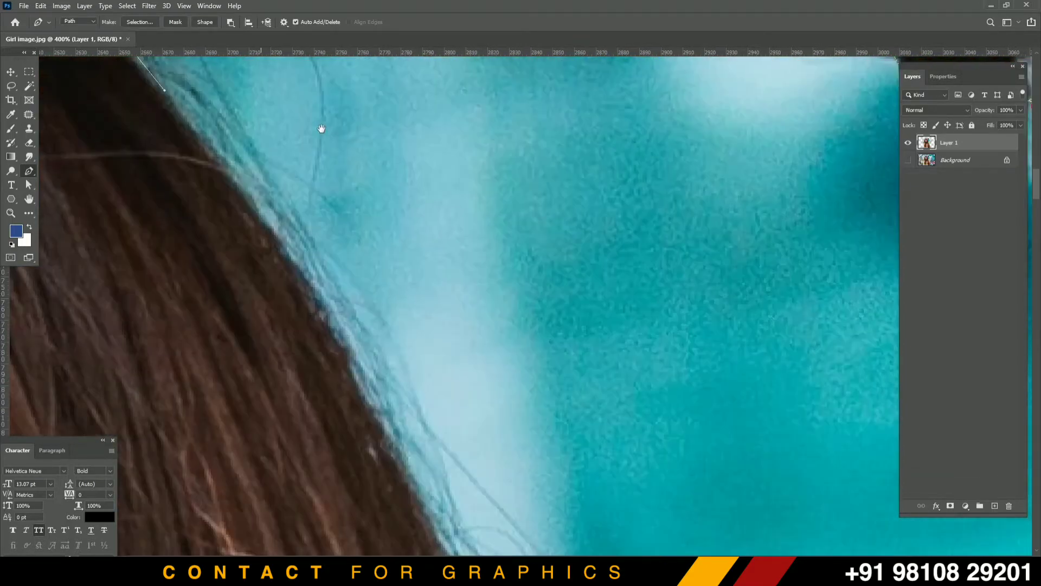
{"action": "left_click_drag", "start_coordinate": [347, 341], "coordinate": [372, 403]}
{"action": "left_click_drag", "start_coordinate": [432, 462], "coordinate": [387, 324]}
{"action": "left_click", "coordinate": [404, 341]}
{"action": "left_click_drag", "start_coordinate": [513, 409], "coordinate": [368, 42]}
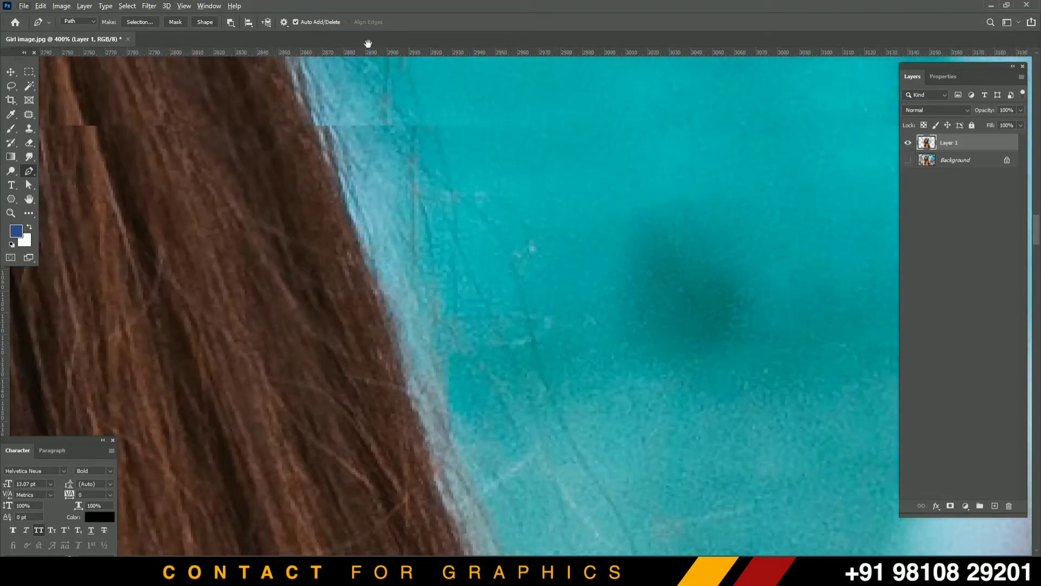
{"action": "left_click_drag", "start_coordinate": [363, 252], "coordinate": [395, 338]}
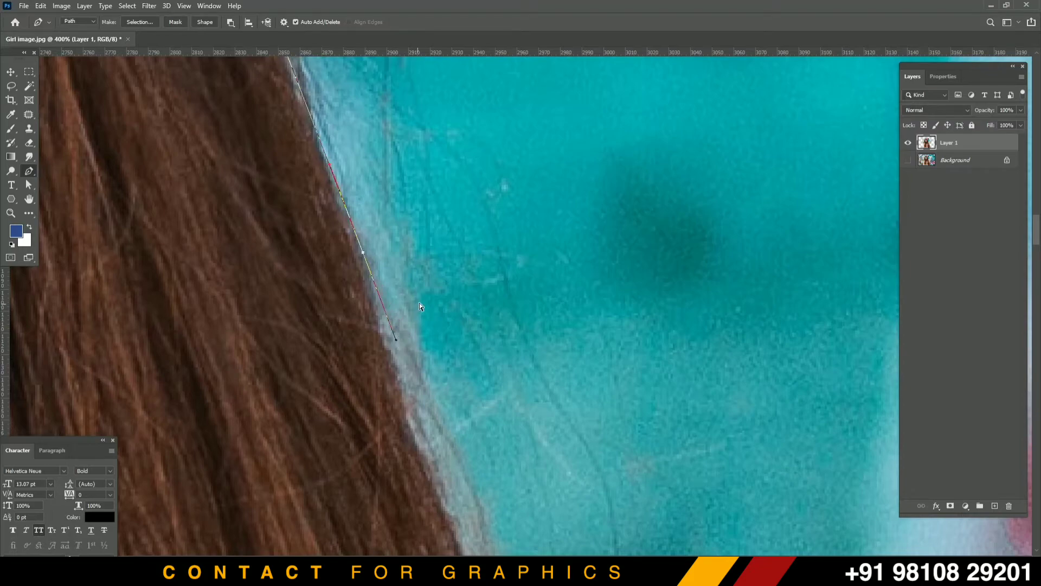
{"action": "key", "text": "ctrl+minus"}
{"action": "key", "text": "ctrl+minus"}
{"action": "left_click_drag", "start_coordinate": [495, 316], "coordinate": [389, 65]}
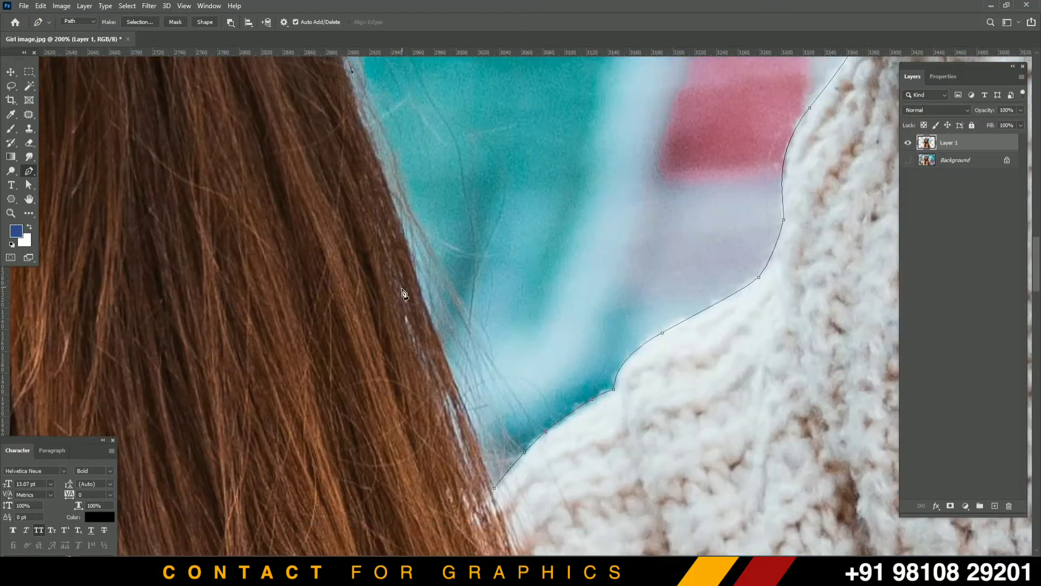
{"action": "left_click", "coordinate": [434, 335]}
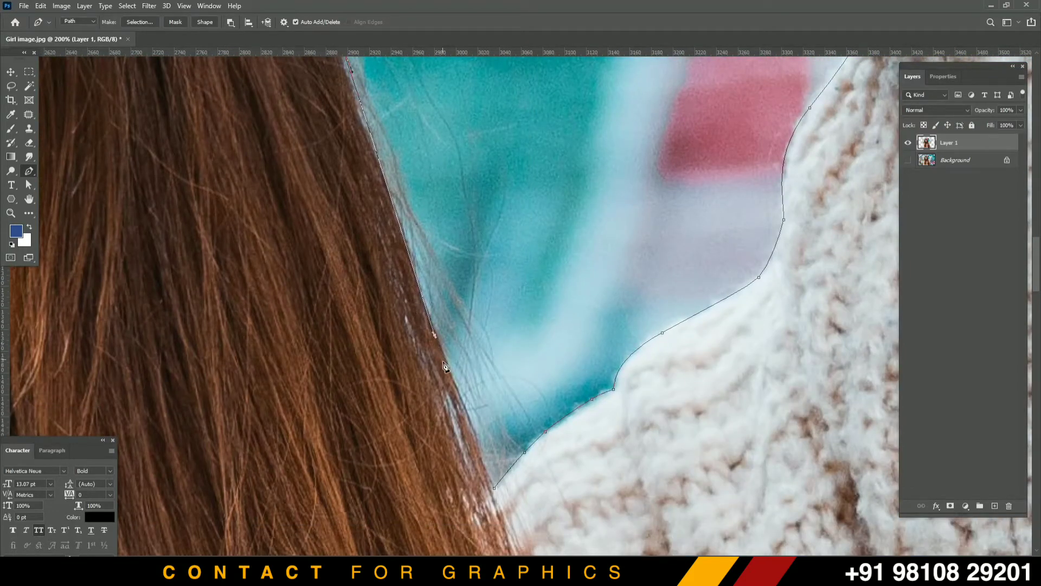
{"action": "left_click", "coordinate": [490, 493]}
- Convert the closed gap path to a selection, delete the leftover background inside it and deselect
{"action": "key", "text": "ctrl+Return"}
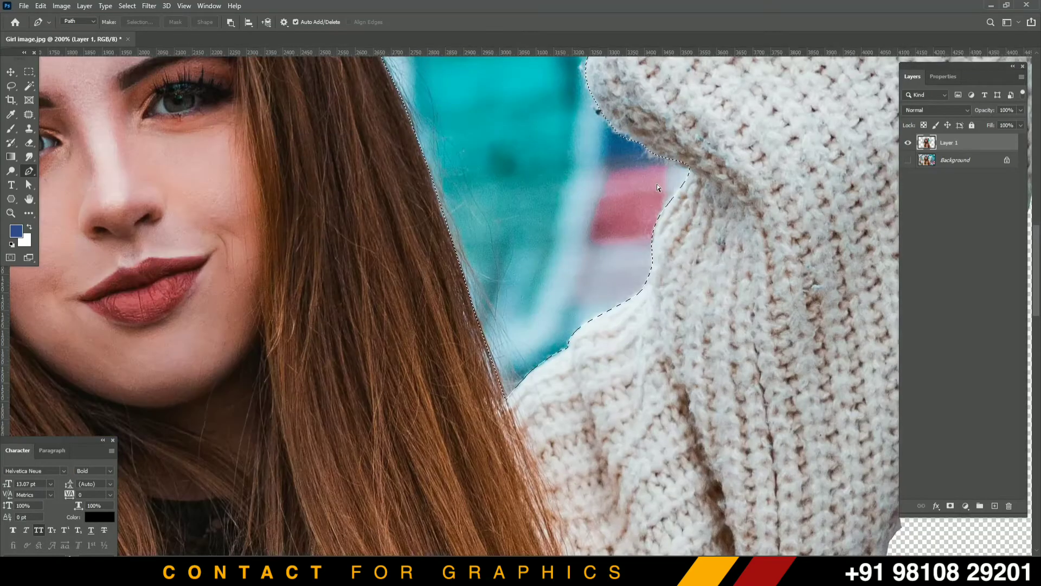
{"action": "key", "text": "ctrl+minus"}
{"action": "key", "text": "ctrl+minus"}
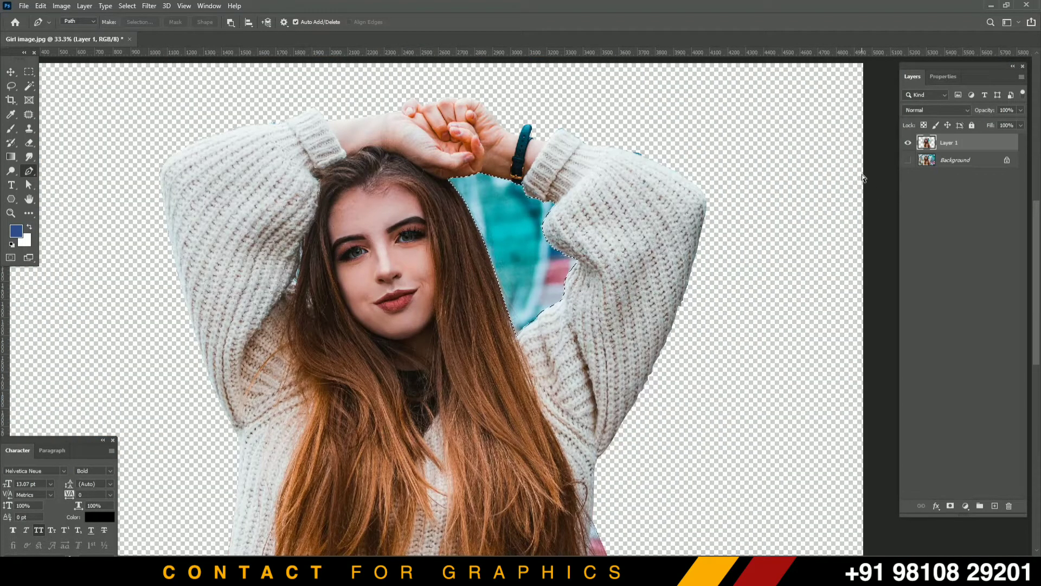
{"action": "key", "text": "Delete"}
{"action": "key", "text": "ctrl+d"}
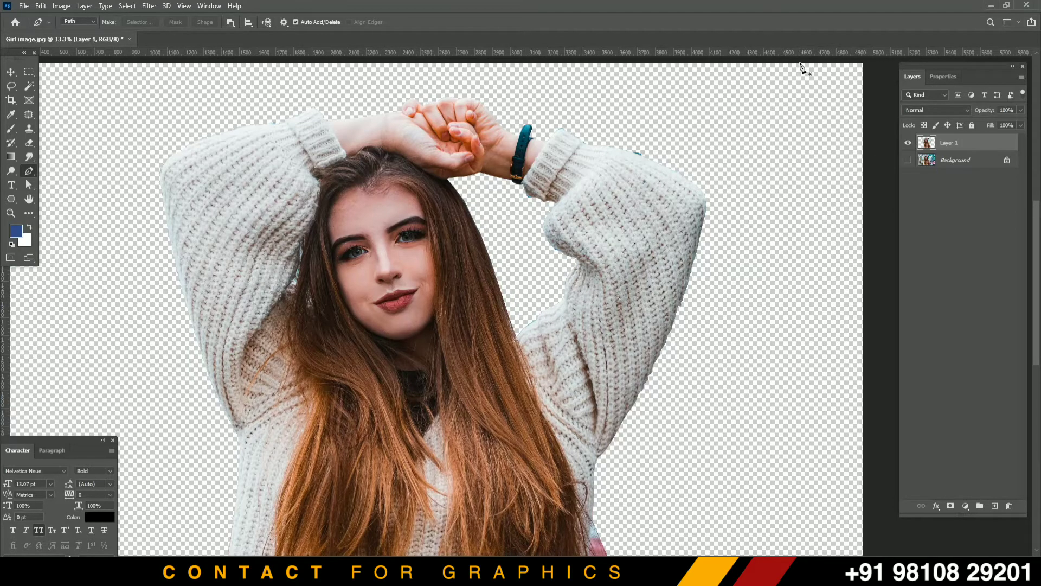
- Duplicate the girl's cutout layer
{"action": "key", "text": "ctrl+minus"}
{"action": "key", "text": "ctrl+minus"}
{"action": "key", "text": "v"}
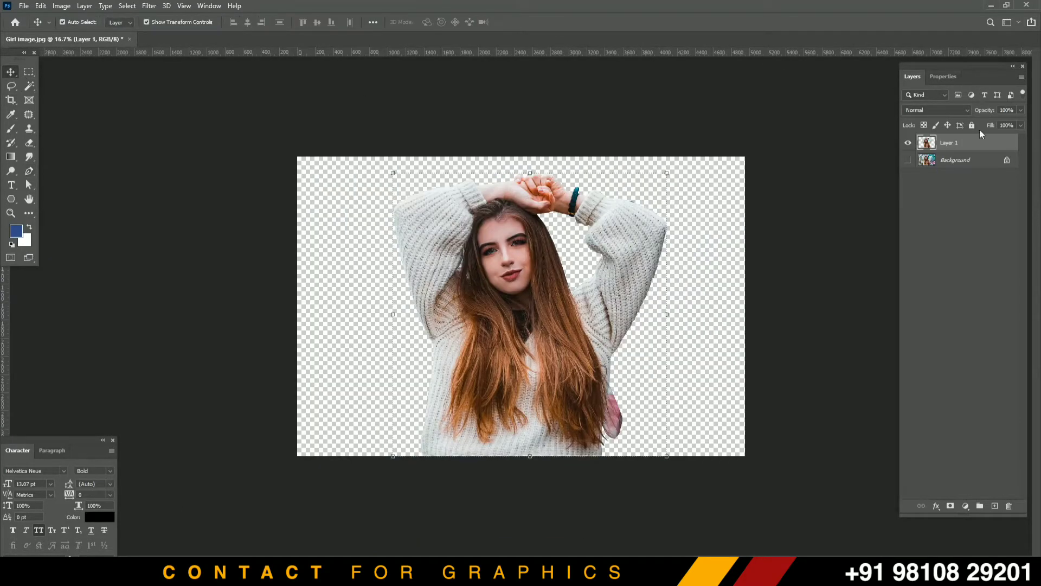
{"action": "key", "text": "ctrl+j"}
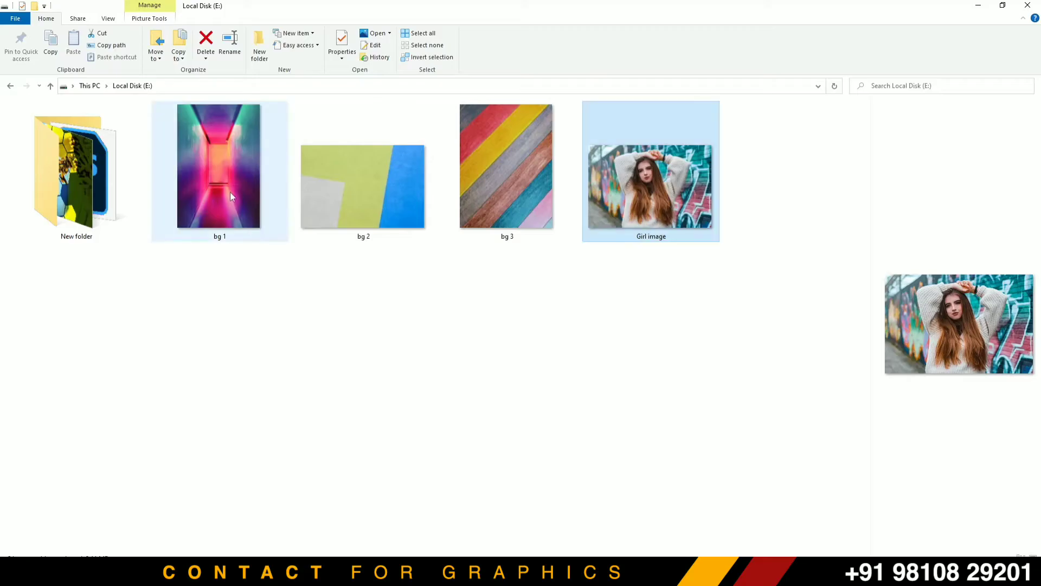
- Open the bg 1, bg 2 and bg 3 images from Local Disk (E:) in Photoshop and return to the Girl image document
{"action": "left_click", "coordinate": [230, 192]}
{"action": "left_click", "coordinate": [497, 171], "text": "shift"}
{"action": "left_click_drag", "start_coordinate": [271, 203], "coordinate": [285, 564]}
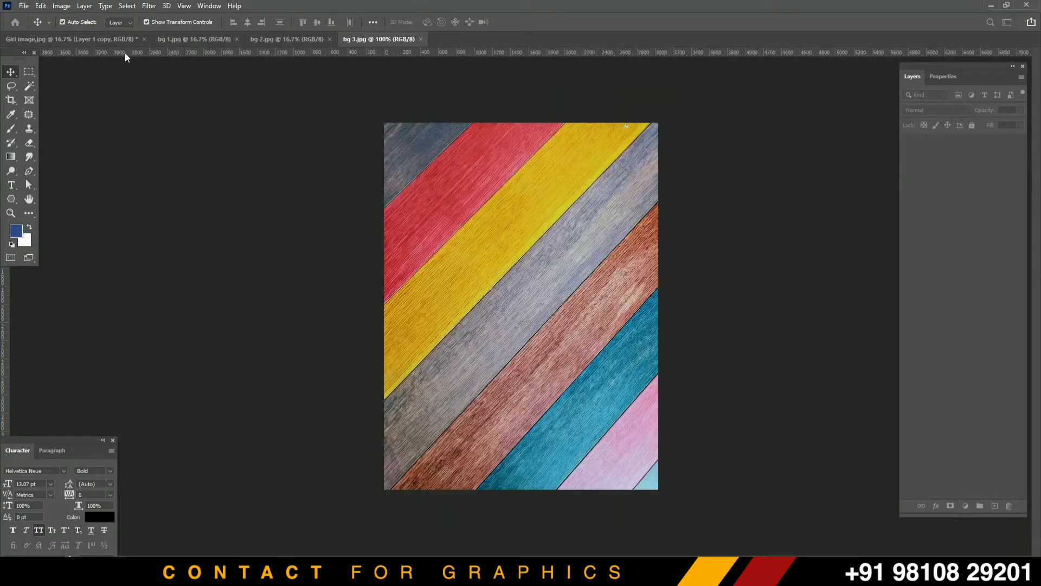
{"action": "left_click", "coordinate": [80, 39]}
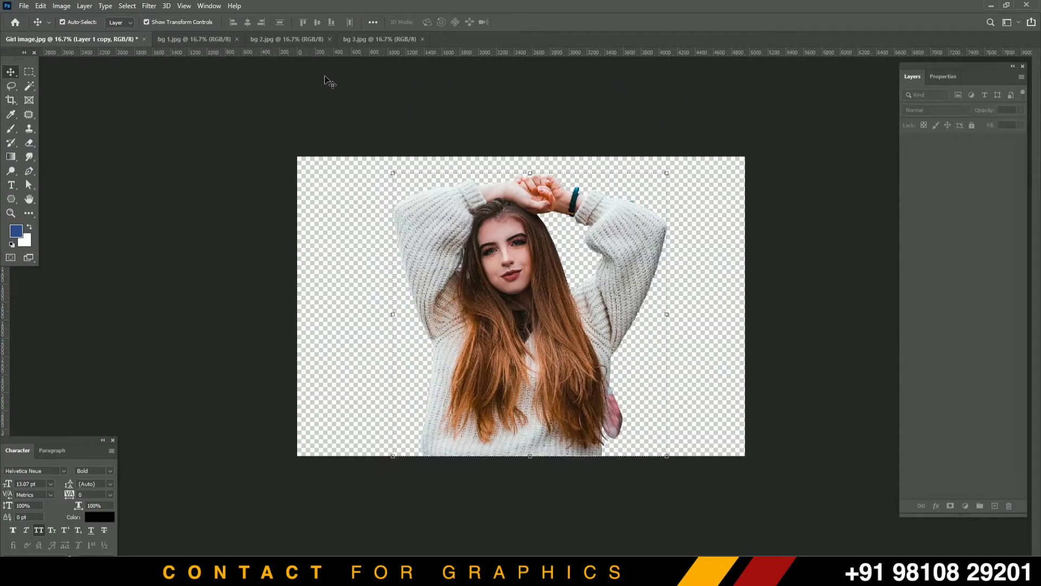
- Duplicate both girl layers, Layer 1 and Layer 1 copy, into the bg 1.jpg document
{"action": "left_click", "coordinate": [983, 160], "text": "ctrl"}
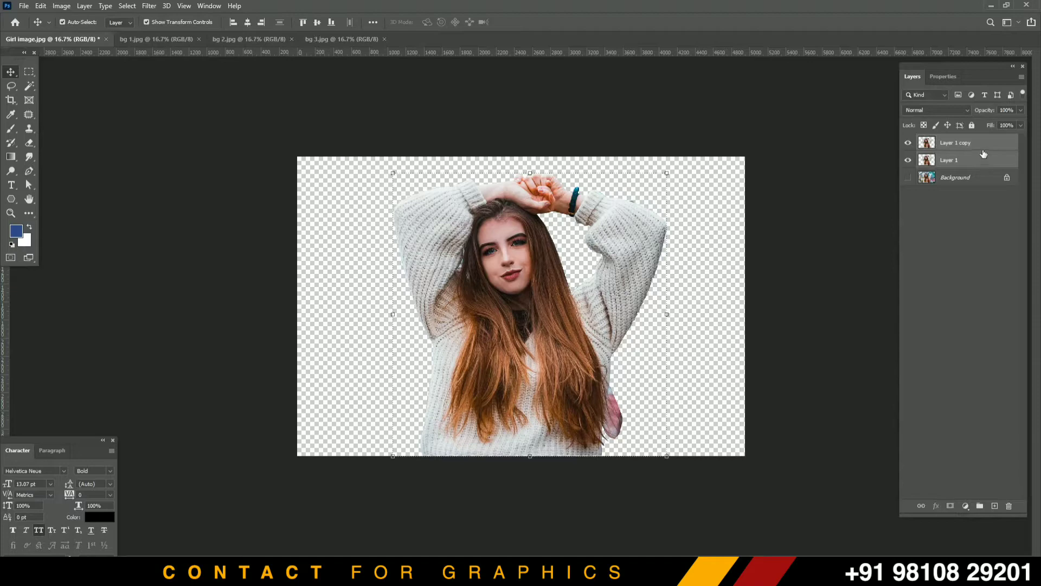
{"action": "right_click", "coordinate": [982, 144]}
{"action": "left_click", "coordinate": [875, 166]}
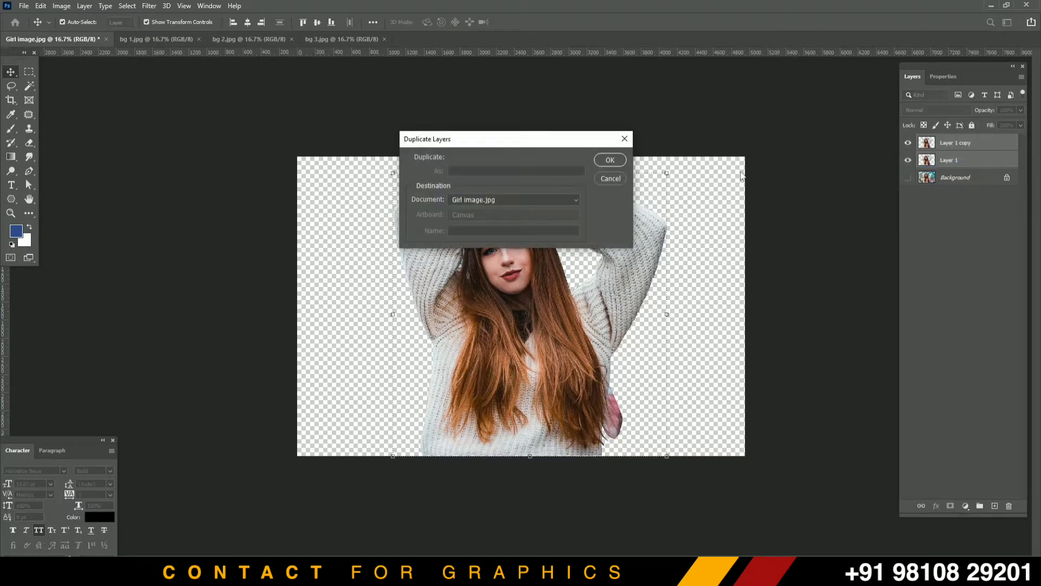
{"action": "left_click", "coordinate": [511, 200]}
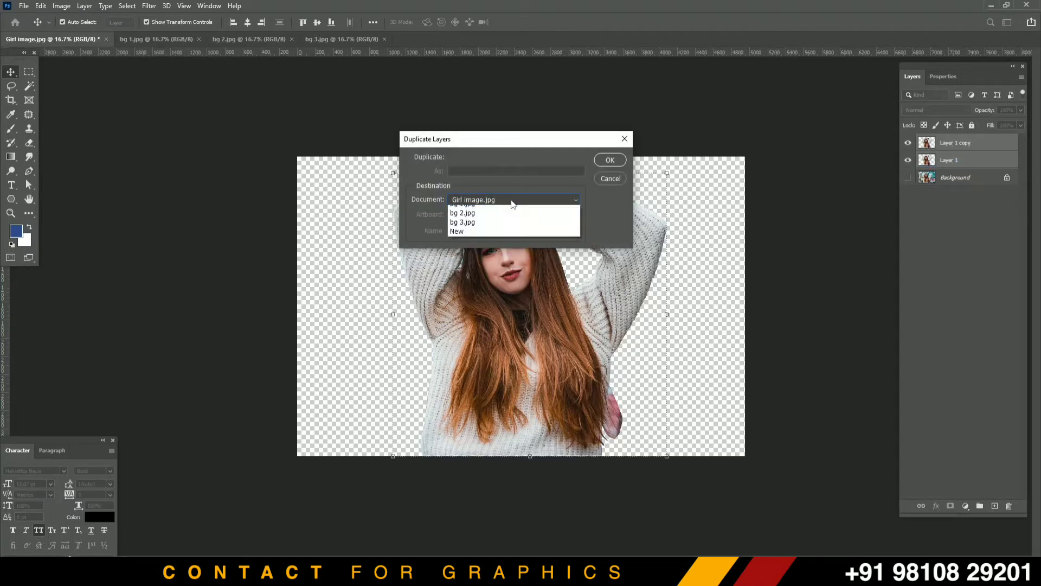
{"action": "left_click", "coordinate": [489, 222]}
{"action": "left_click", "coordinate": [609, 161]}
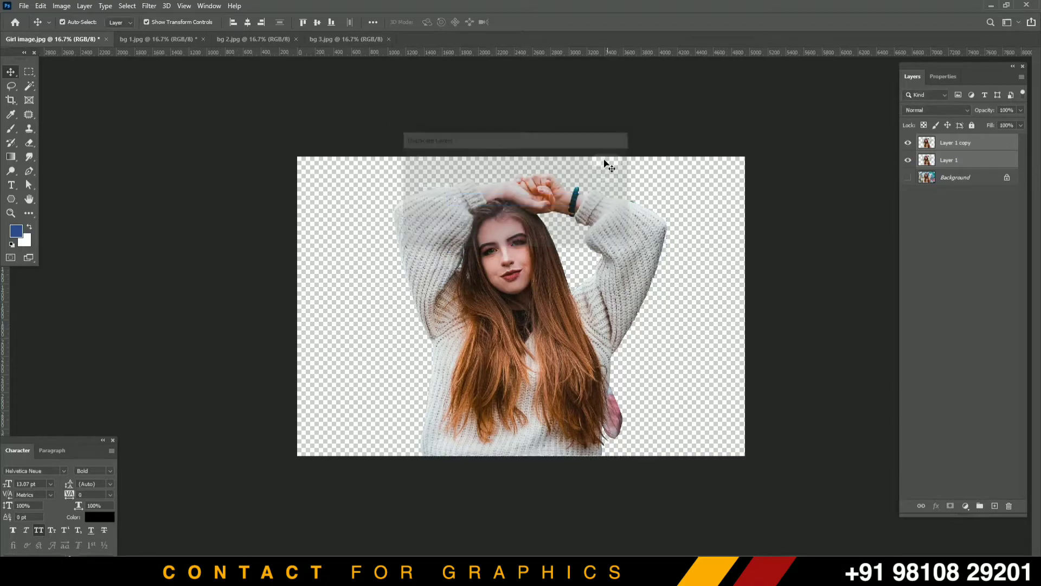
- In bg 1.jpg, move both girl layers to the lower middle of the neon corridor and deselect them
{"action": "left_click", "coordinate": [146, 40]}
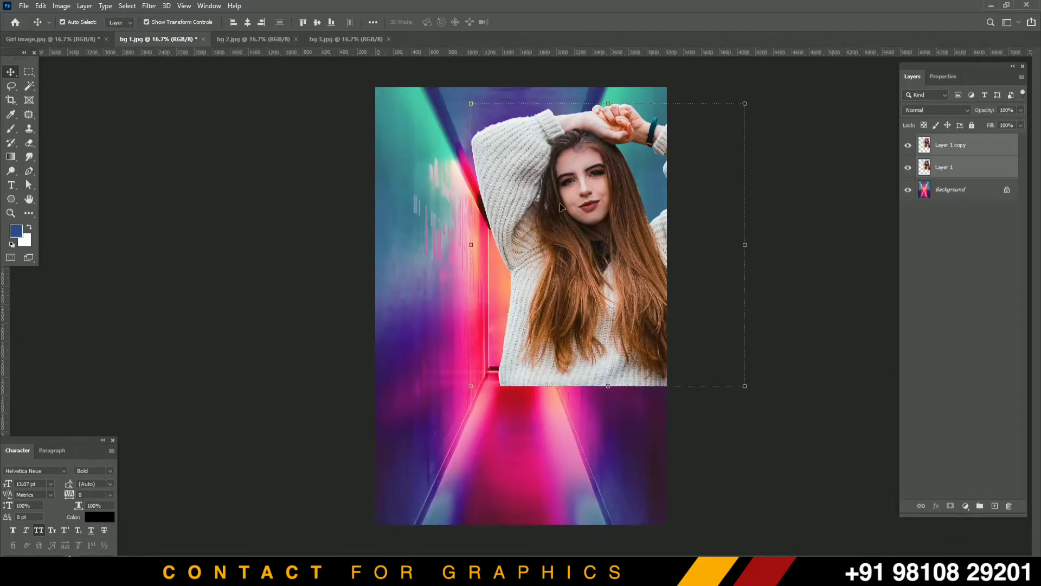
{"action": "left_click_drag", "start_coordinate": [560, 204], "coordinate": [483, 365]}
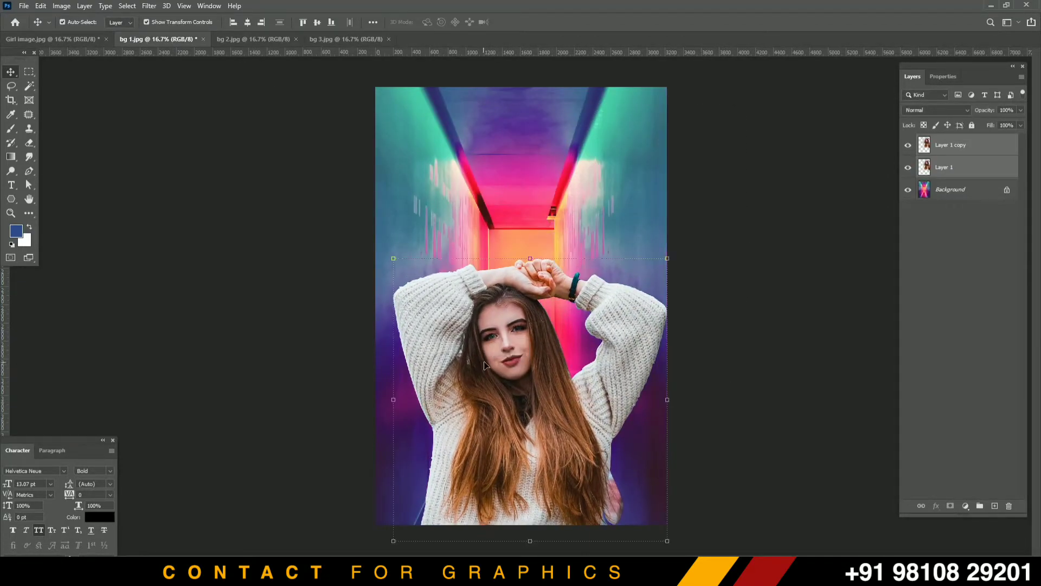
{"action": "left_click", "coordinate": [747, 232]}
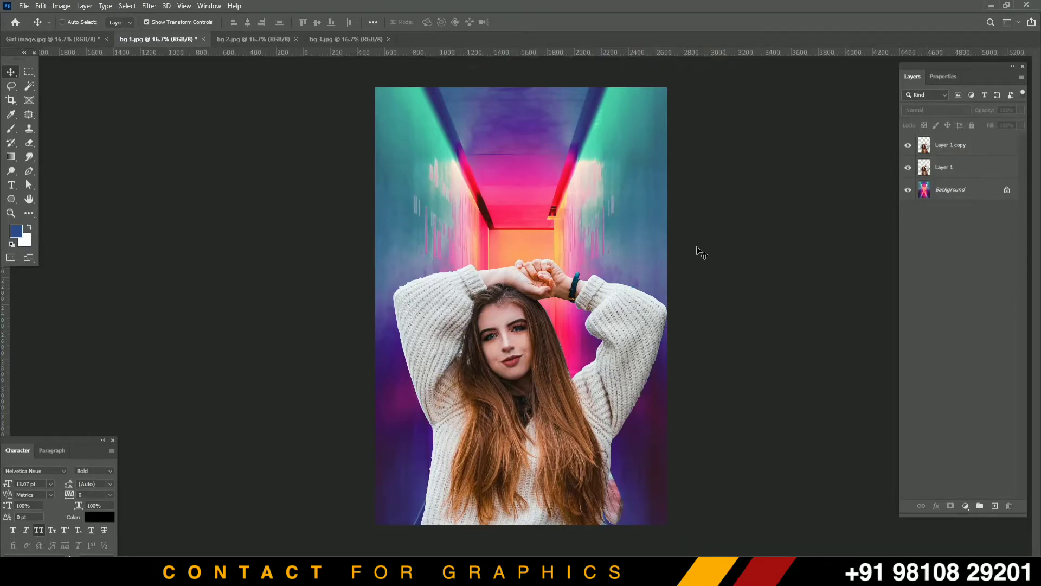
{"action": "key", "text": "ctrl+plus"}
{"action": "left_click_drag", "start_coordinate": [699, 297], "coordinate": [725, 147]}
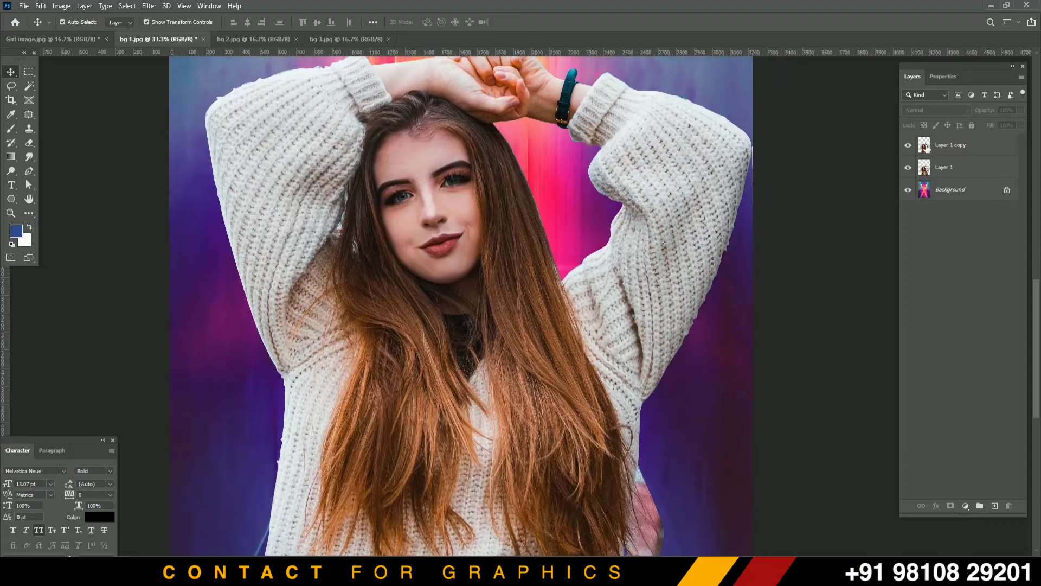
- Rename the lower girl layer to 1 and the upper girl layer to 2
{"action": "left_click", "coordinate": [946, 146]}
{"action": "double_click", "coordinate": [951, 168]}
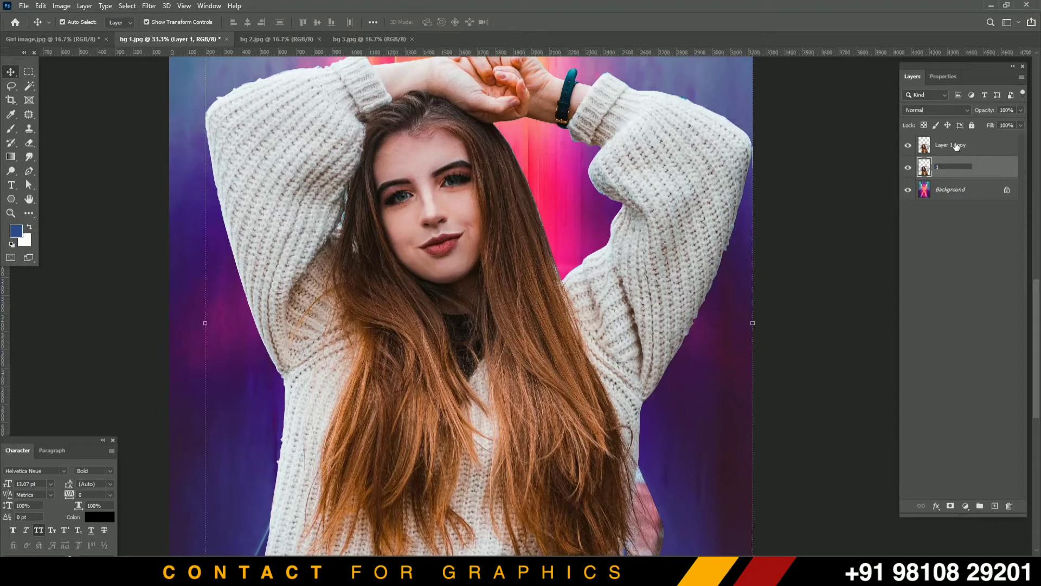
{"action": "double_click", "coordinate": [956, 145]}
{"action": "type", "text": "2"}
{"action": "key", "text": "Return"}
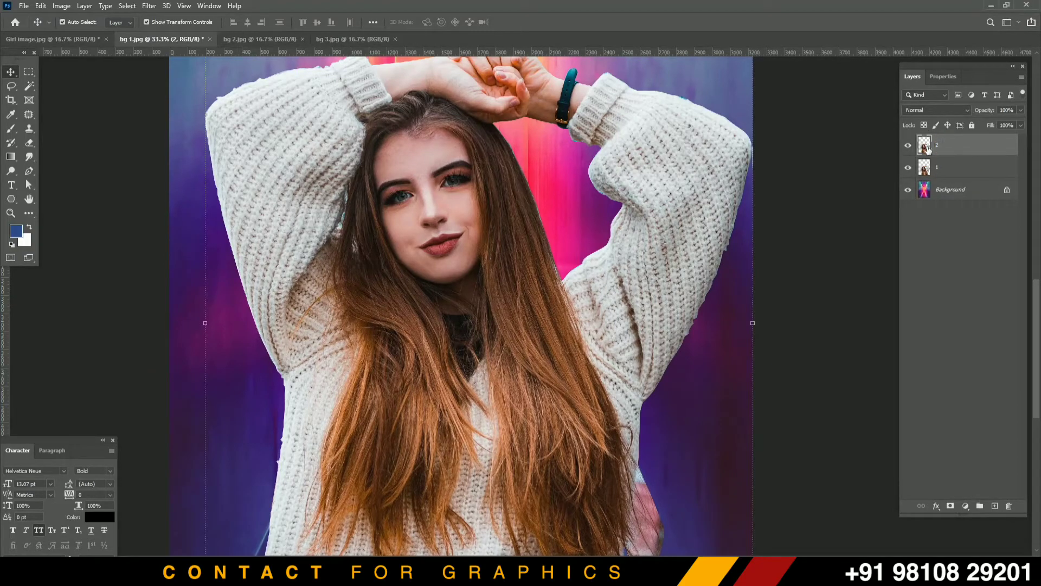
- With layer 2 temporarily hidden, set layer 1's blend mode to Multiply and show layer 2 again
{"action": "left_click", "coordinate": [908, 145]}
{"action": "left_click", "coordinate": [955, 168]}
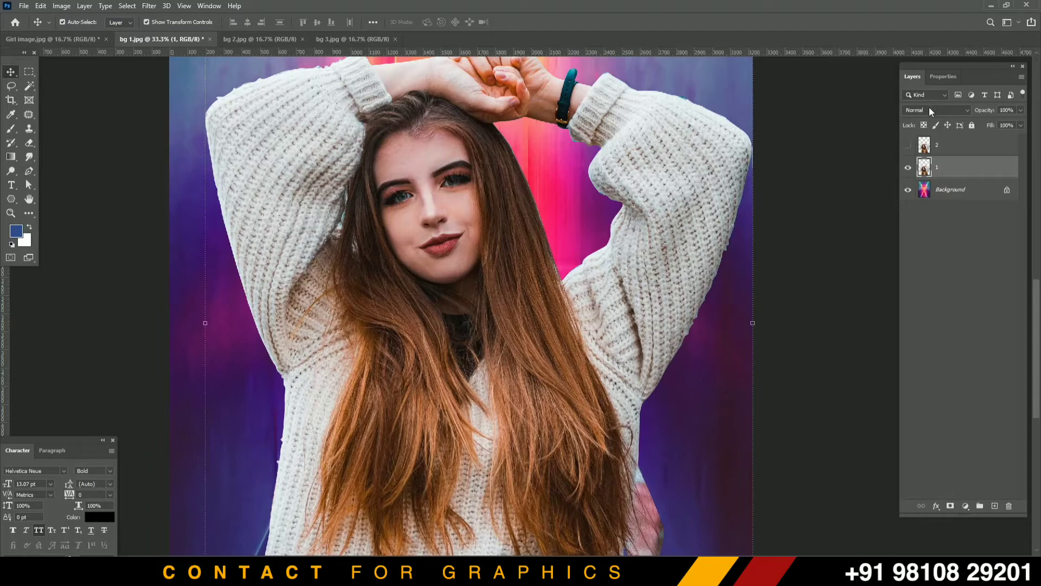
{"action": "left_click", "coordinate": [929, 110]}
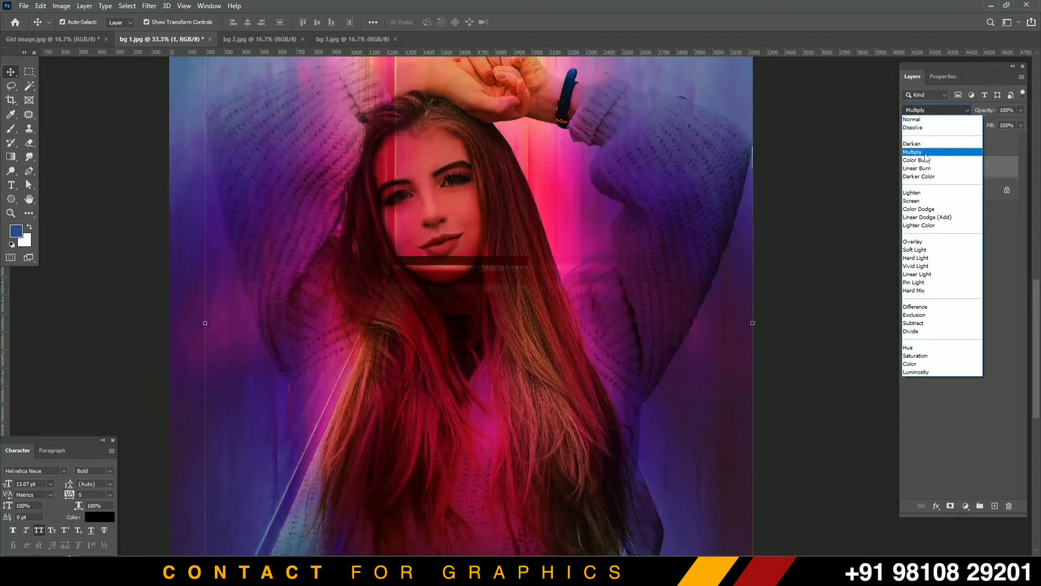
{"action": "left_click", "coordinate": [925, 152]}
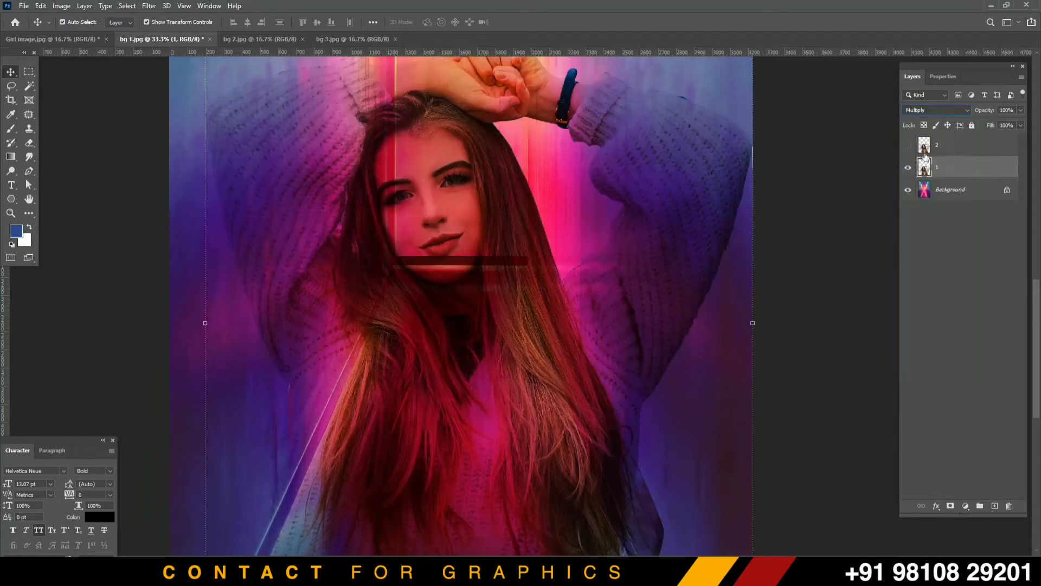
{"action": "left_click", "coordinate": [909, 145]}
- Add a layer mask to layer 2 and set black as the foreground colour for painting on it
{"action": "left_click", "coordinate": [951, 144]}
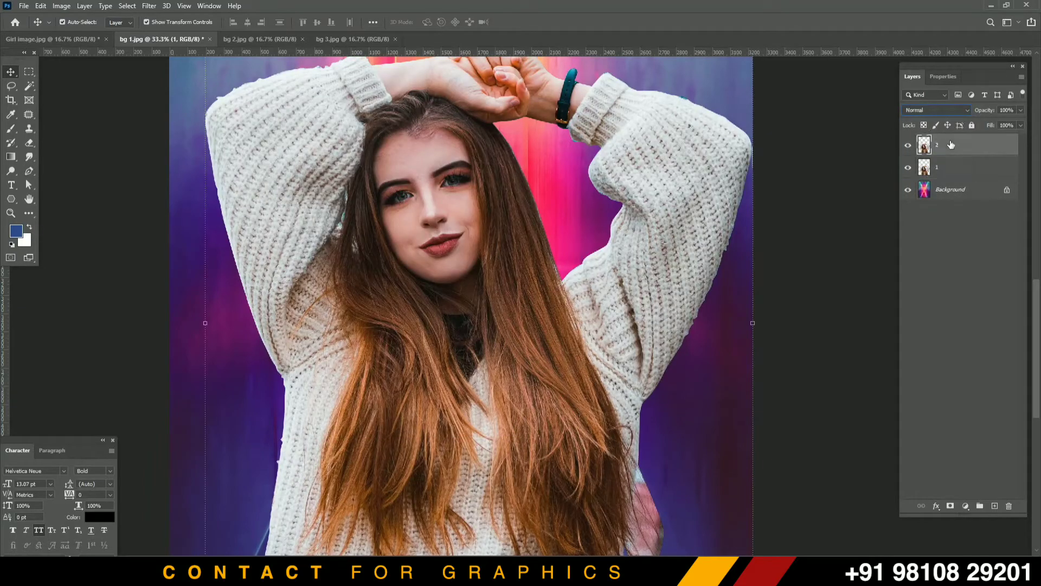
{"action": "left_click", "coordinate": [950, 506]}
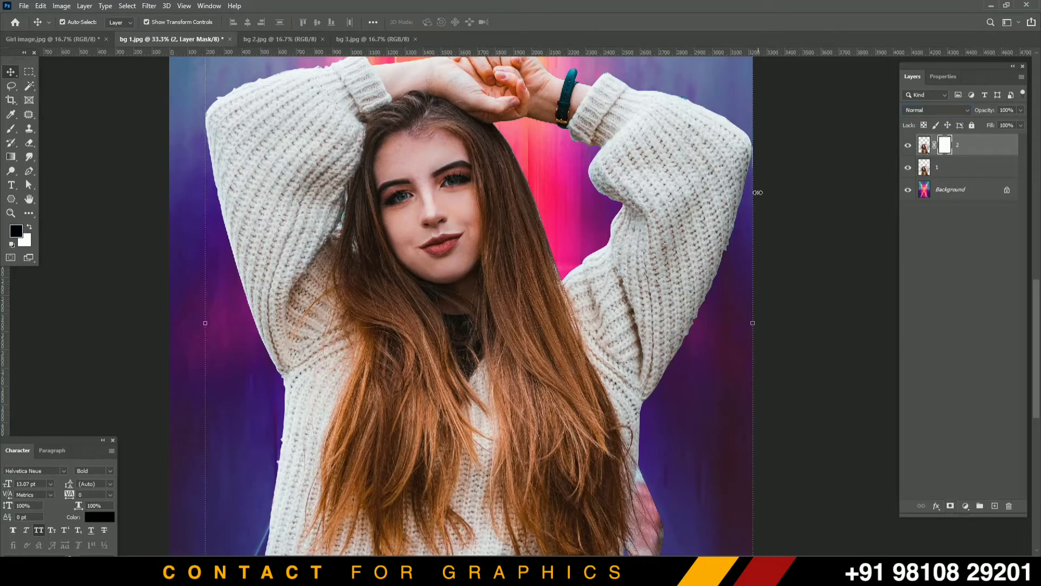
{"action": "key", "text": "ctrl+plus"}
{"action": "left_click_drag", "start_coordinate": [757, 102], "coordinate": [513, 435]}
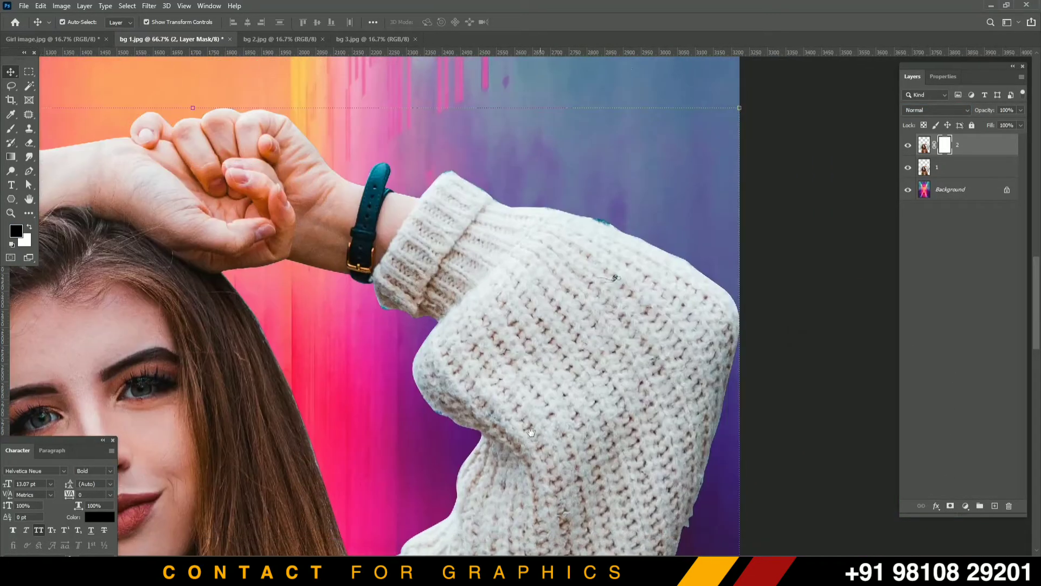
{"action": "left_click", "coordinate": [29, 227]}
{"action": "left_click", "coordinate": [30, 227]}
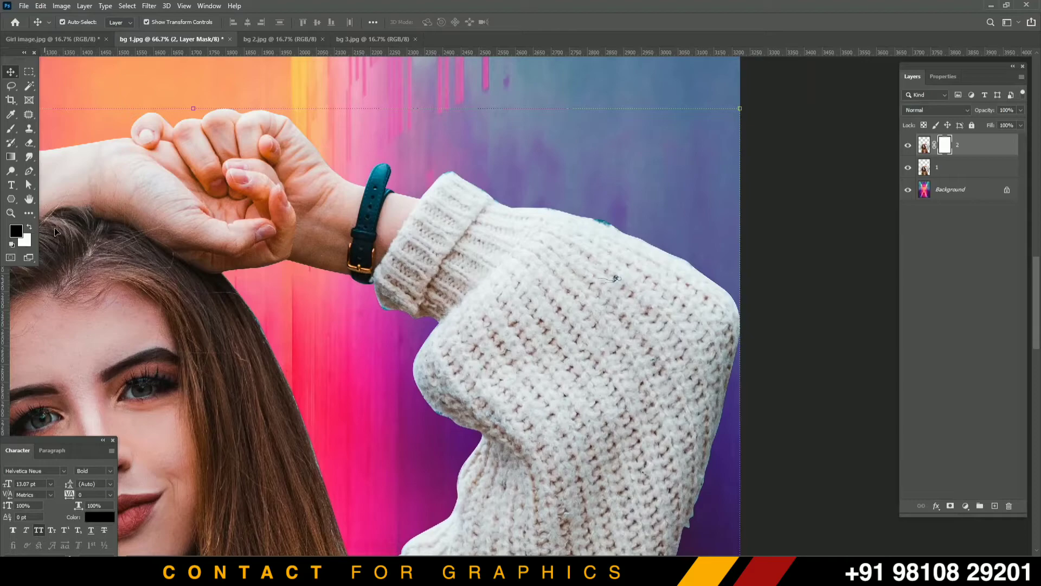
- Paint out the teal patch on the upper edge of the watch-arm sleeve on layer 2's mask with a soft 50 px brush at 0% hardness
{"action": "left_click_drag", "start_coordinate": [423, 161], "coordinate": [347, 171]}
{"action": "key", "text": "ctrl+plus"}
{"action": "key", "text": "ctrl+plus"}
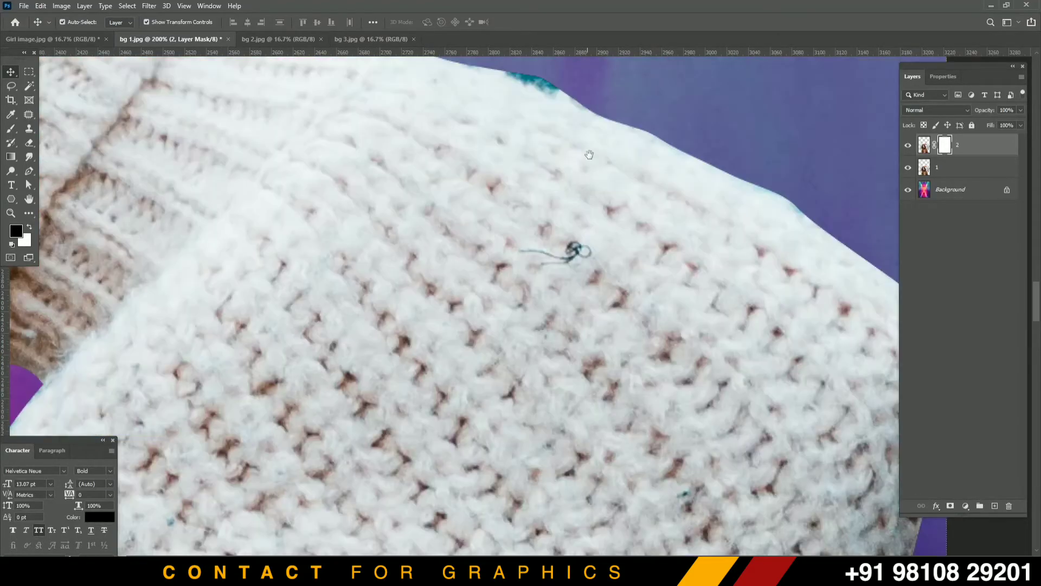
{"action": "left_click_drag", "start_coordinate": [590, 181], "coordinate": [550, 318]}
{"action": "key", "text": "b"}
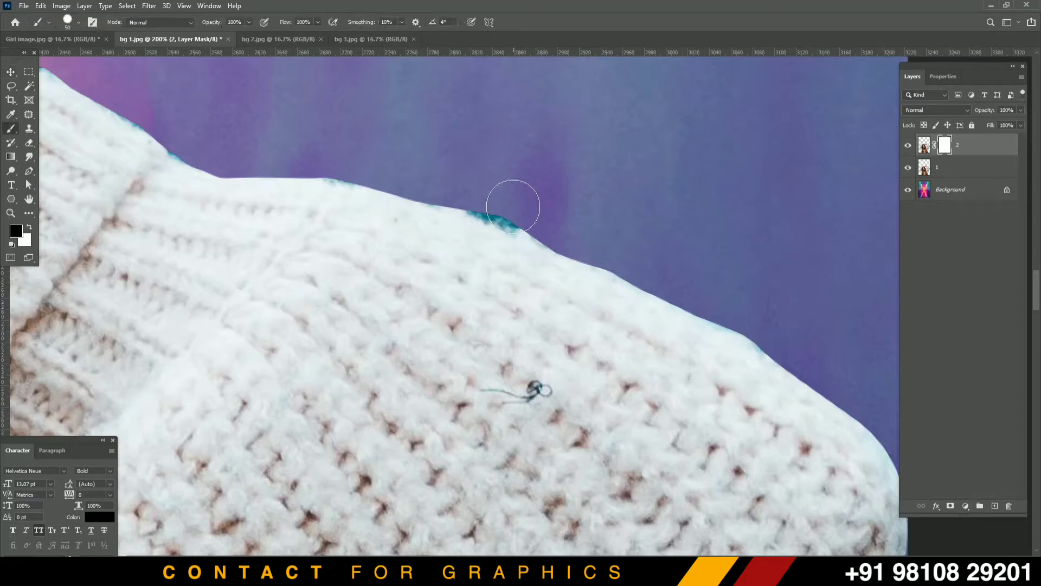
{"action": "left_click", "coordinate": [495, 193]}
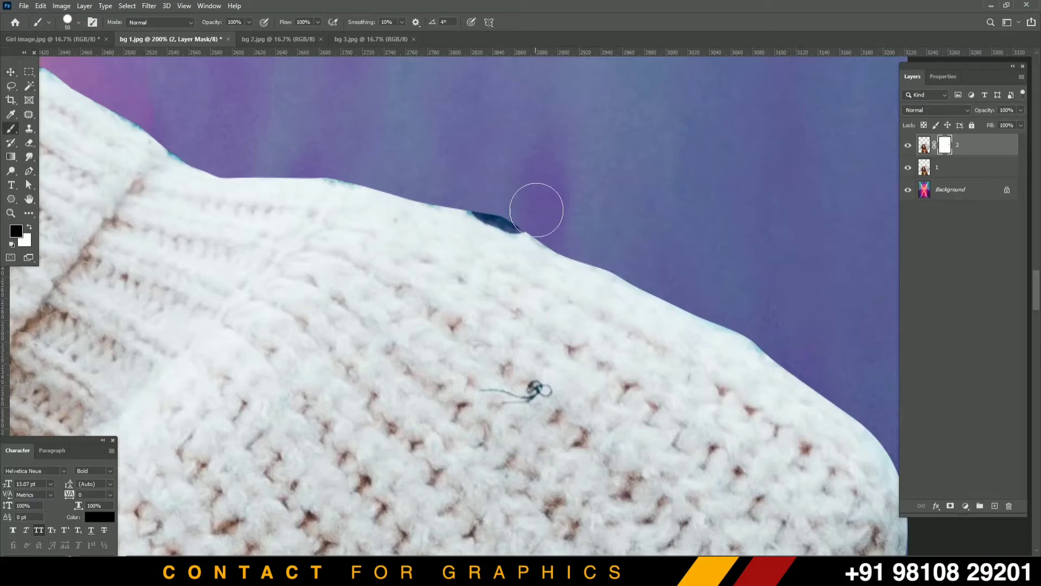
{"action": "right_click", "coordinate": [560, 193]}
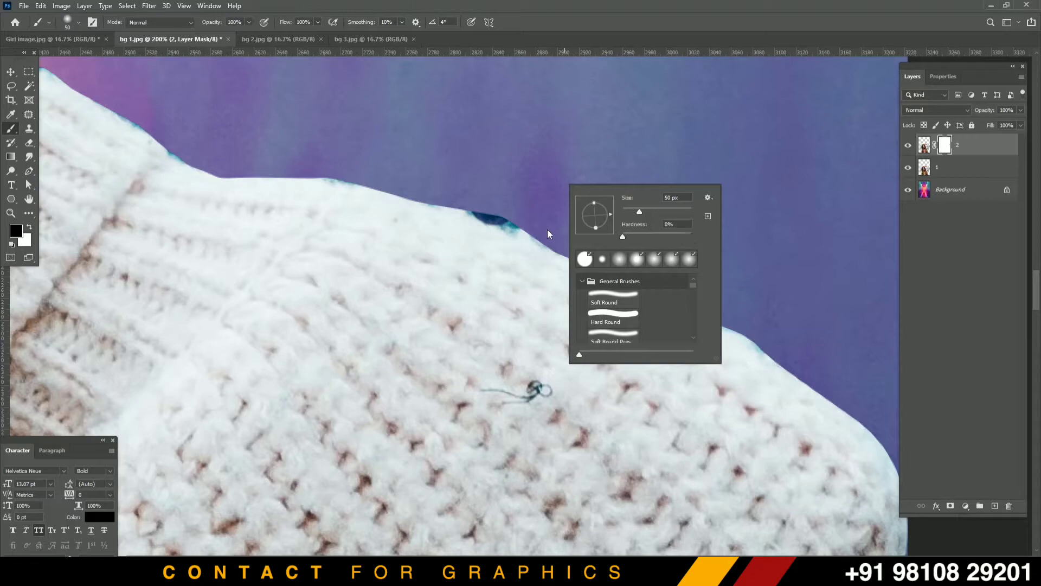
{"action": "left_click", "coordinate": [658, 139]}
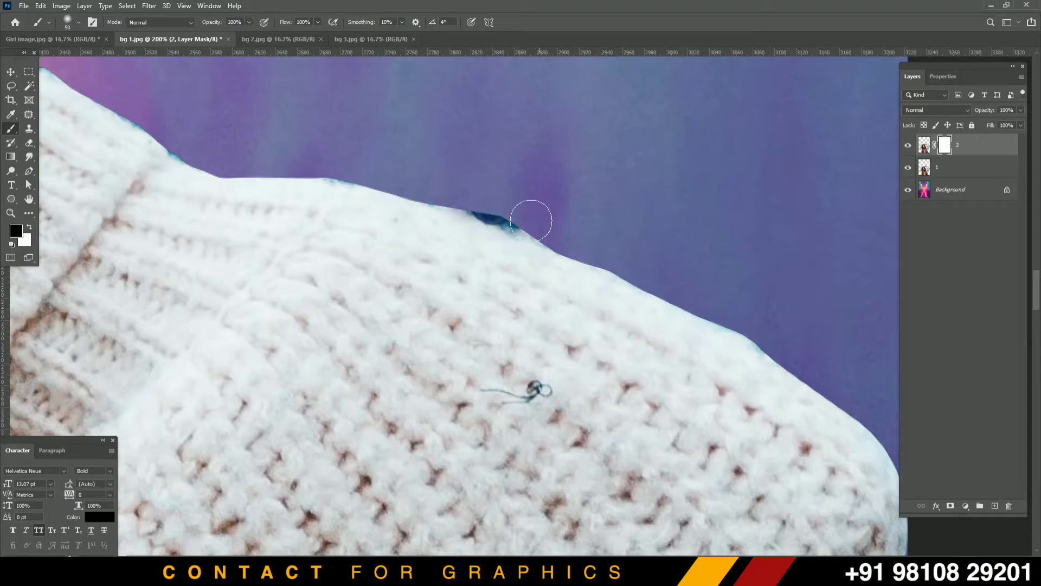
{"action": "left_click_drag", "start_coordinate": [481, 207], "coordinate": [573, 214]}
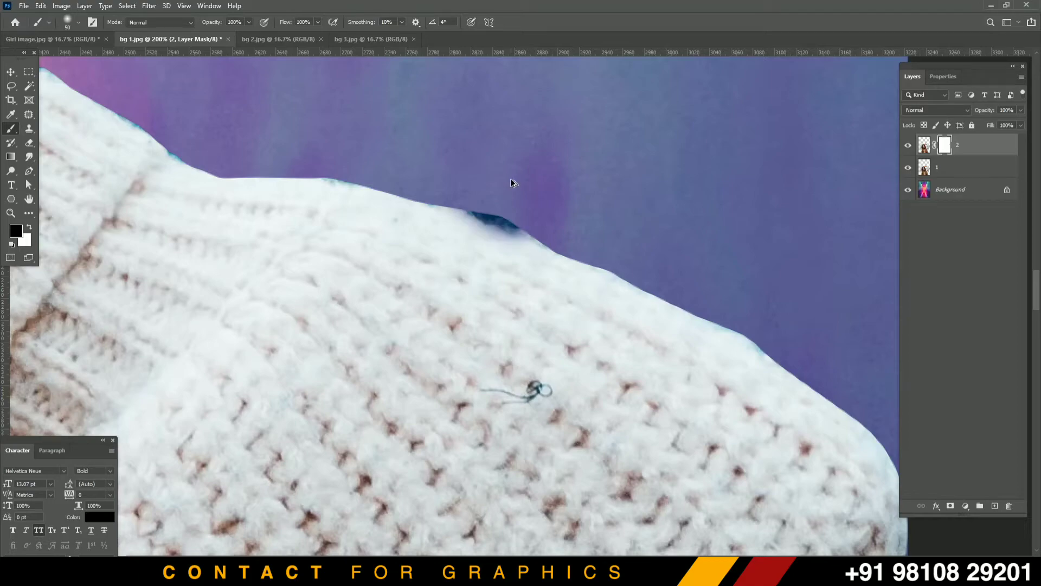
- Draw a closed Pen path around the remaining dark patch on the sleeve's upper edge and convert it to a selection
{"action": "key", "text": "p"}
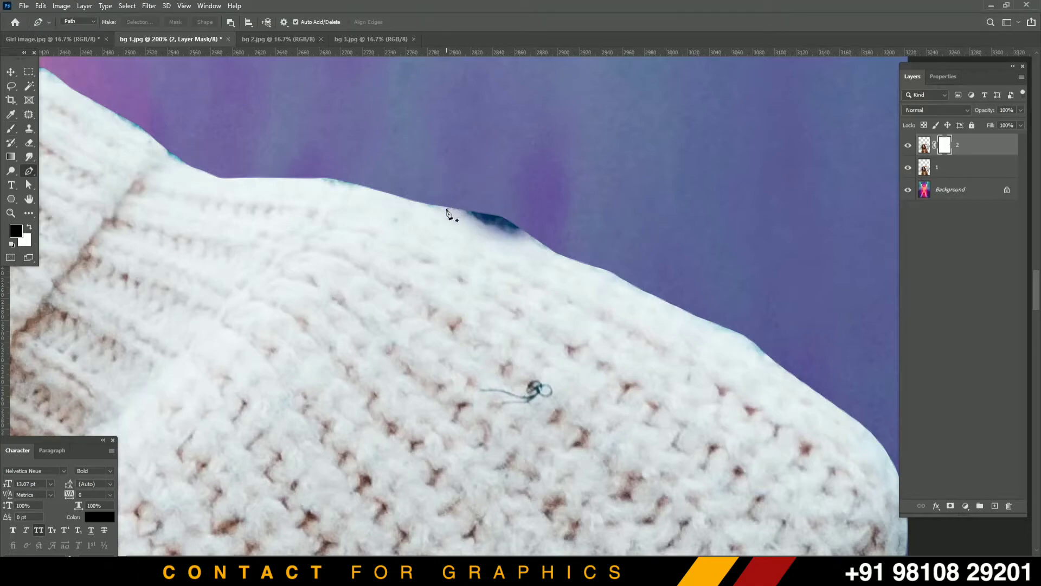
{"action": "left_click", "coordinate": [447, 211]}
{"action": "left_click", "coordinate": [438, 207]}
{"action": "left_click", "coordinate": [559, 255]}
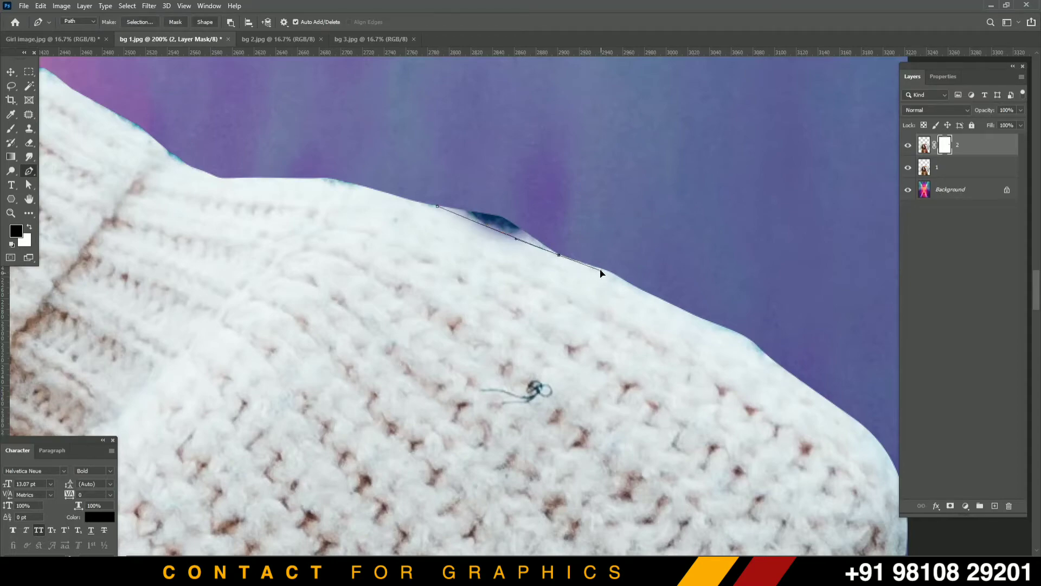
{"action": "left_click_drag", "start_coordinate": [611, 251], "coordinate": [620, 243]}
{"action": "left_click_drag", "start_coordinate": [627, 233], "coordinate": [608, 200]}
{"action": "left_click_drag", "start_coordinate": [561, 180], "coordinate": [539, 172]}
{"action": "left_click_drag", "start_coordinate": [438, 207], "coordinate": [485, 257]}
{"action": "key", "text": "ctrl+Return"}
- Delete the selected dark sleeve patch from layer 1 and clear the selection
{"action": "left_click", "coordinate": [930, 169]}
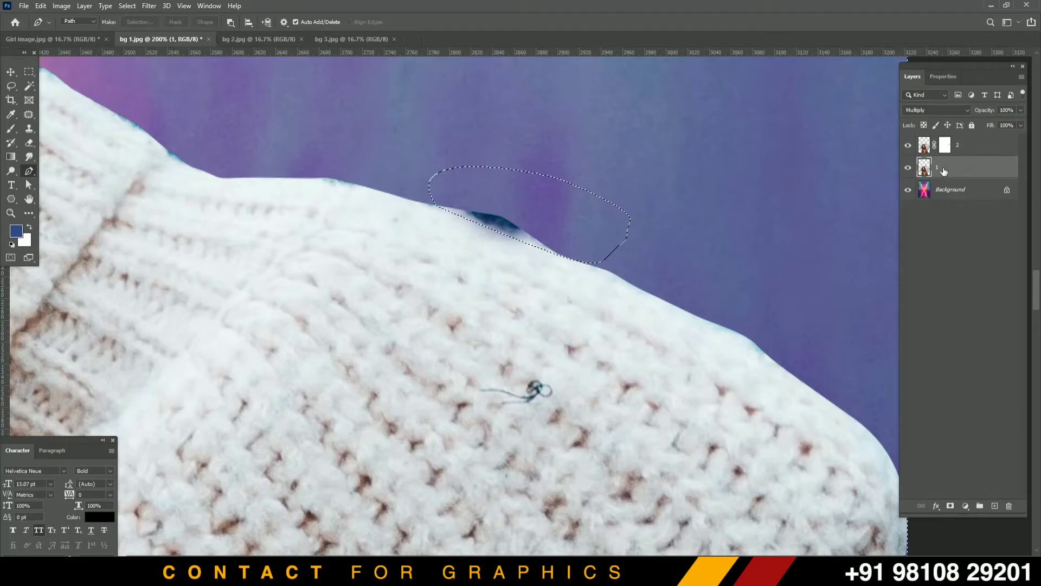
{"action": "key", "text": "Delete"}
{"action": "key", "text": "ctrl+d"}
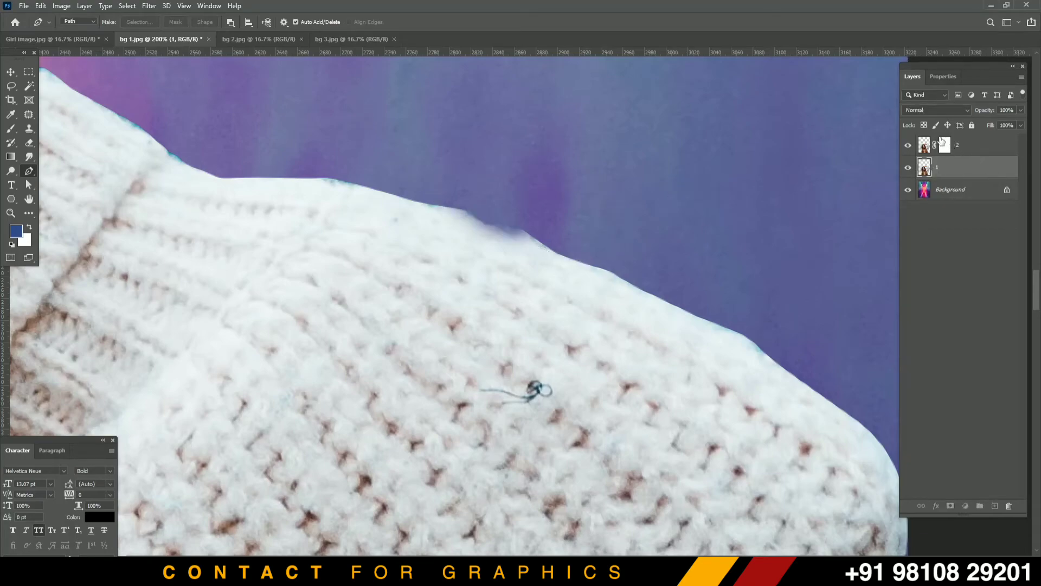
- Smooth the cleaned sleeve edge on layer 2's mask with the soft black brush
{"action": "left_click", "coordinate": [945, 144]}
{"action": "key", "text": "b"}
{"action": "mouse_move", "coordinate": [527, 218]}
{"action": "left_mouse_down"}
{"action": "mouse_move", "coordinate": [558, 215]}
{"action": "mouse_move", "coordinate": [527, 212]}
{"action": "left_mouse_up"}
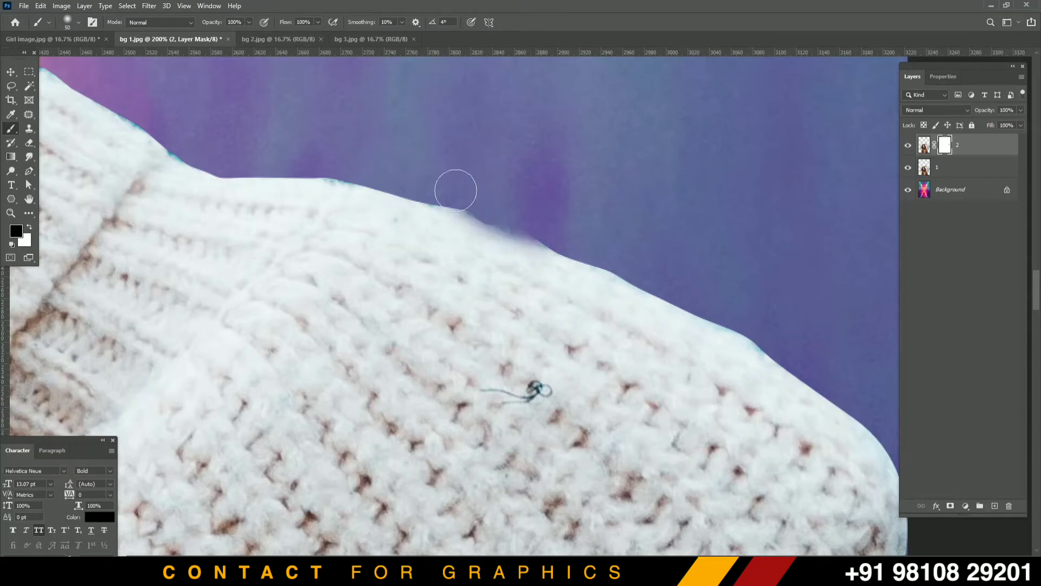
- Set the mask brush to 38% opacity and 70 px for blending the hair edge beside the pink wall
{"action": "key", "text": "ctrl+minus"}
{"action": "key", "text": "ctrl+minus"}
{"action": "key", "text": "ctrl+minus"}
{"action": "key", "text": "ctrl+minus"}
{"action": "key", "text": "ctrl+minus"}
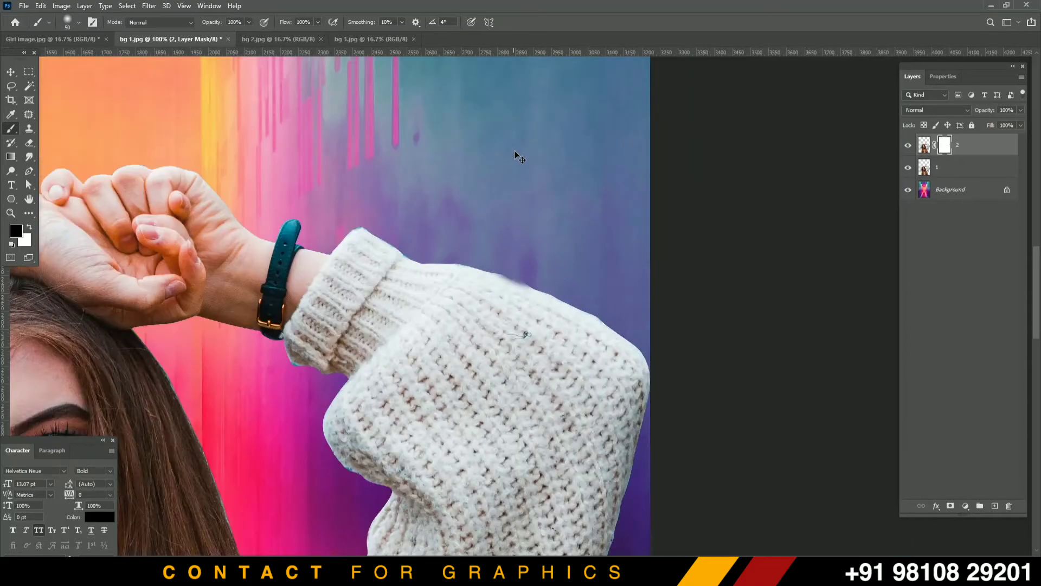
{"action": "key", "text": "ctrl+plus"}
{"action": "key", "text": "ctrl+plus"}
{"action": "key", "text": "ctrl+plus"}
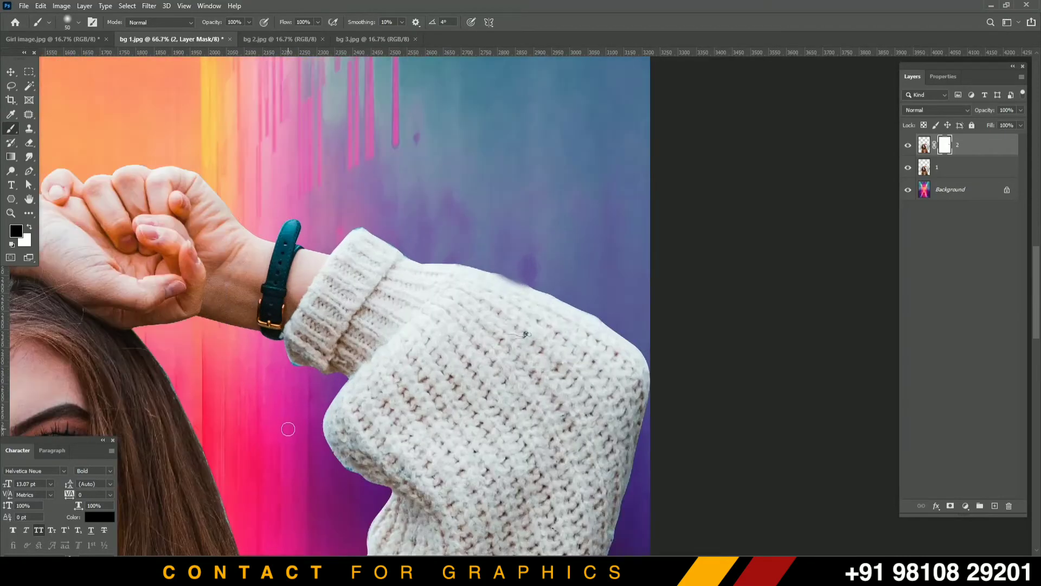
{"action": "left_click_drag", "start_coordinate": [289, 426], "coordinate": [513, 191]}
{"action": "mouse_move", "coordinate": [397, 136]}
{"action": "left_mouse_down"}
{"action": "mouse_move", "coordinate": [452, 258]}
{"action": "mouse_move", "coordinate": [495, 390]}
{"action": "left_mouse_up"}
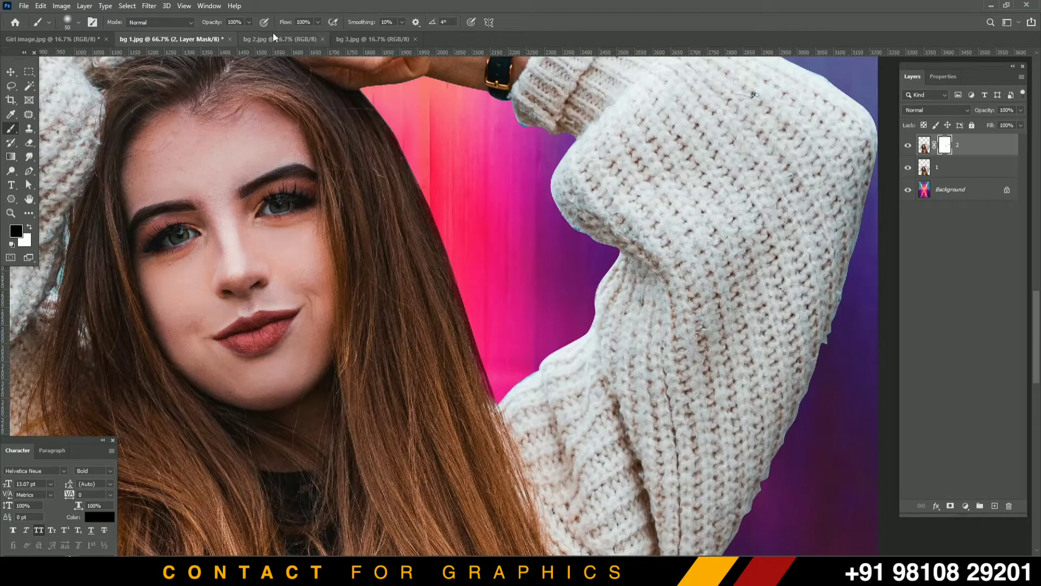
{"action": "left_click_drag", "start_coordinate": [216, 22], "coordinate": [184, 22]}
{"action": "key", "text": "bracketright"}
{"action": "key", "text": "bracketright"}
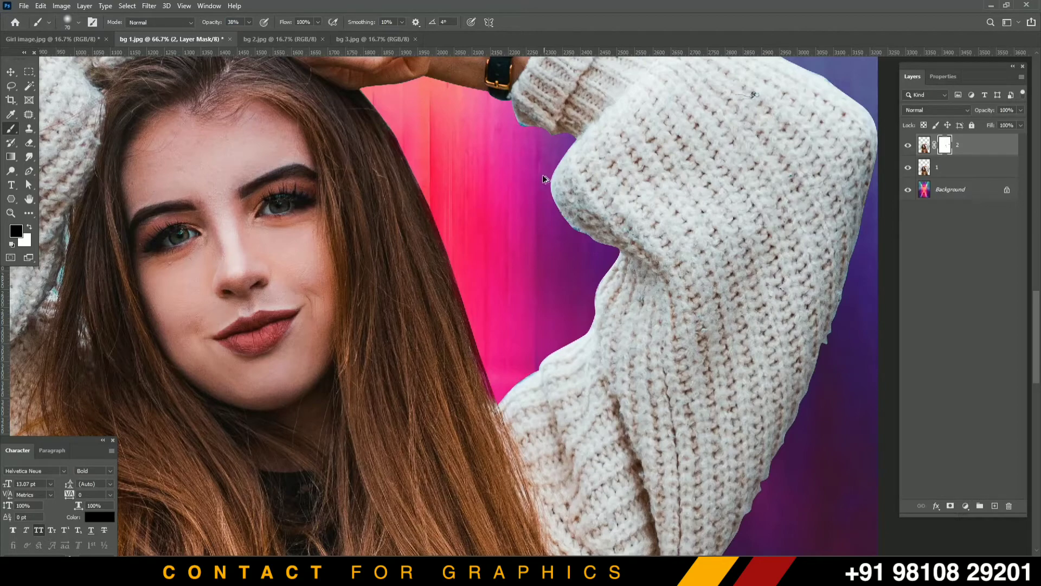
- Undo the trial strokes, enlarge the brush to 100 px and blend the hair edge beside the pink wall on layer 2's mask
{"action": "key", "text": "ctrl+z"}
{"action": "key", "text": "ctrl+z"}
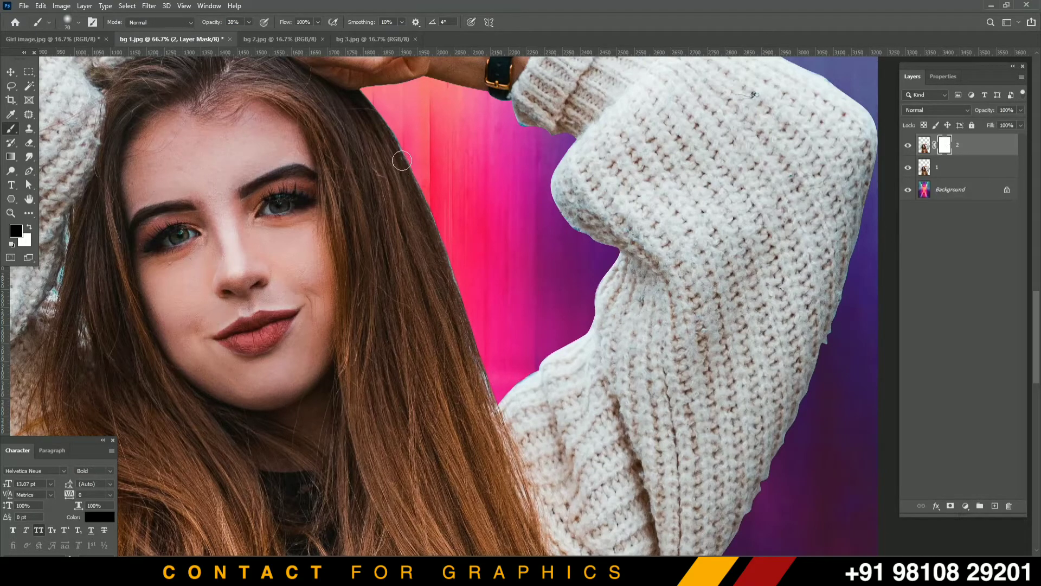
{"action": "key", "text": "bracketright"}
{"action": "key", "text": "bracketright"}
{"action": "key", "text": "bracketright"}
{"action": "mouse_move", "coordinate": [389, 112]}
{"action": "left_mouse_down"}
{"action": "mouse_move", "coordinate": [480, 298]}
{"action": "mouse_move", "coordinate": [472, 292]}
{"action": "mouse_move", "coordinate": [476, 314]}
{"action": "left_mouse_up"}
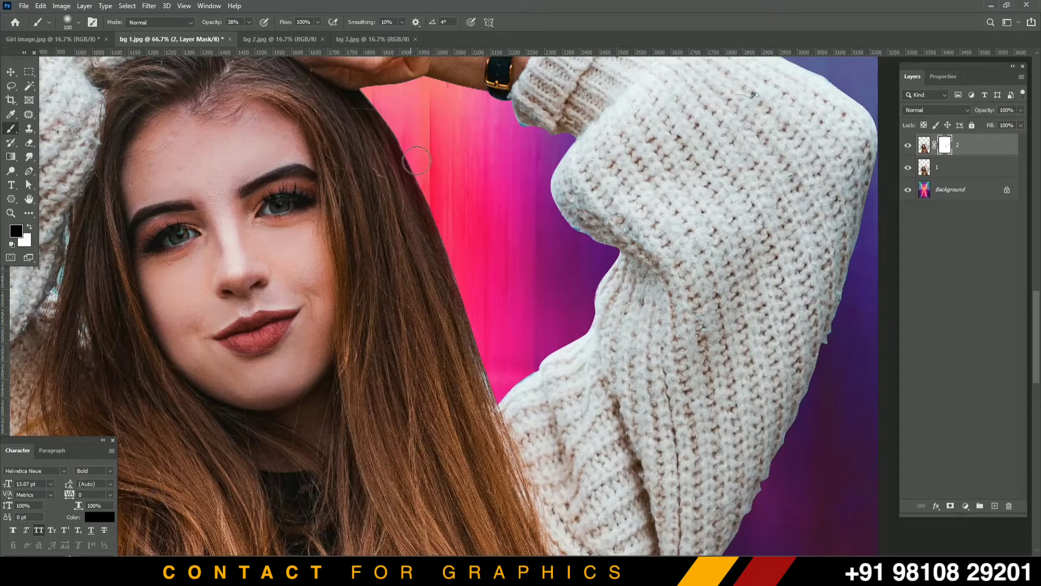
{"action": "left_click_drag", "start_coordinate": [479, 344], "coordinate": [502, 409]}
- Examine the blended hair, sleeve and hand edges up close and in the whole bg 1 composite
{"action": "mouse_move", "coordinate": [441, 379]}
{"action": "left_mouse_down"}
{"action": "mouse_move", "coordinate": [684, 454]}
{"action": "mouse_move", "coordinate": [707, 485]}
{"action": "left_mouse_up"}
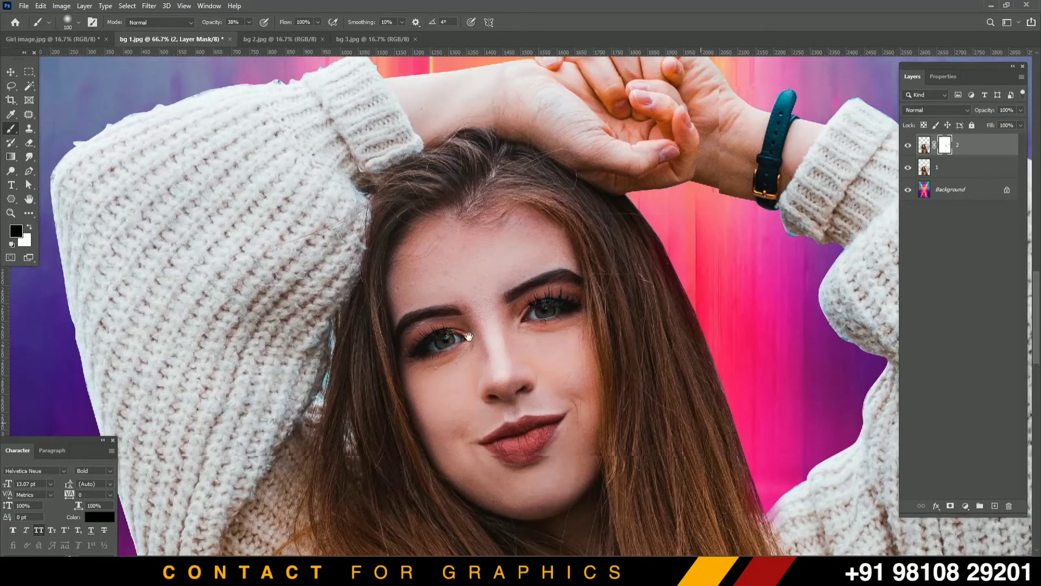
{"action": "left_click_drag", "start_coordinate": [565, 524], "coordinate": [542, 255]}
{"action": "left_click_drag", "start_coordinate": [623, 444], "coordinate": [414, 405]}
{"action": "left_click_drag", "start_coordinate": [554, 296], "coordinate": [604, 507]}
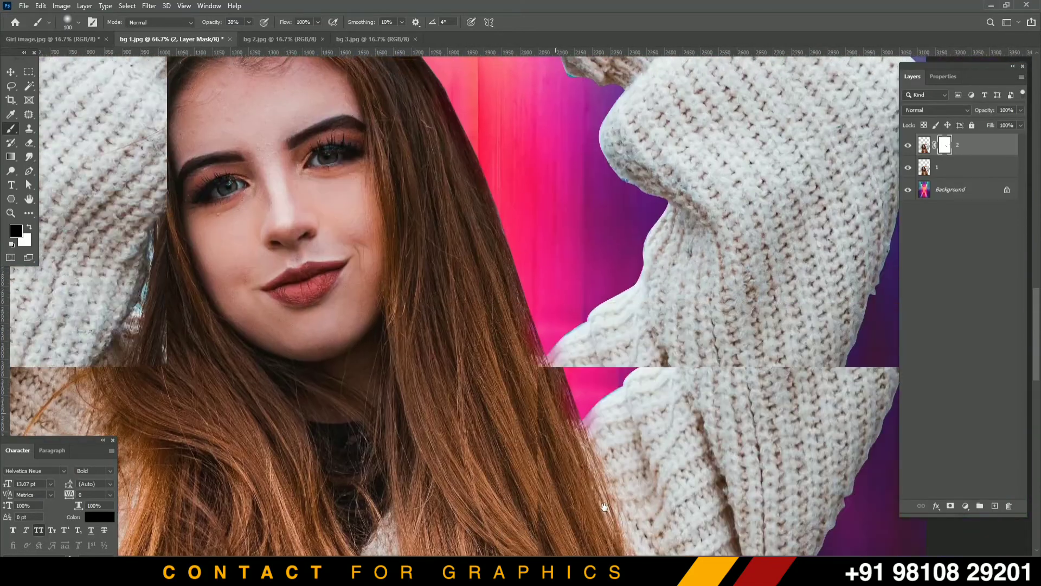
{"action": "left_click_drag", "start_coordinate": [473, 97], "coordinate": [567, 332]}
{"action": "key", "text": "ctrl+minus"}
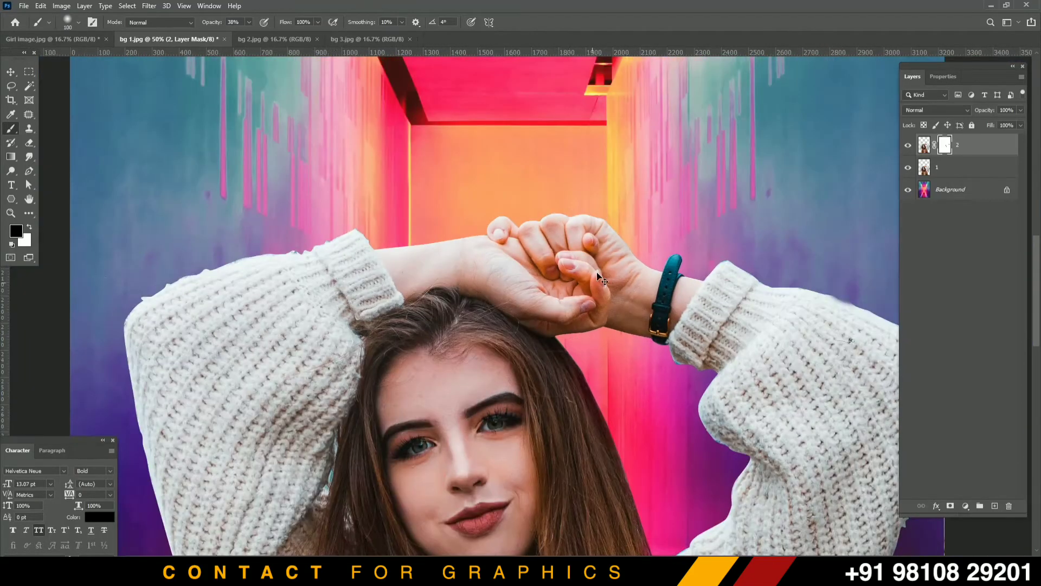
{"action": "key", "text": "ctrl+minus"}
{"action": "key", "text": "ctrl+minus"}
{"action": "key", "text": "ctrl+minus"}
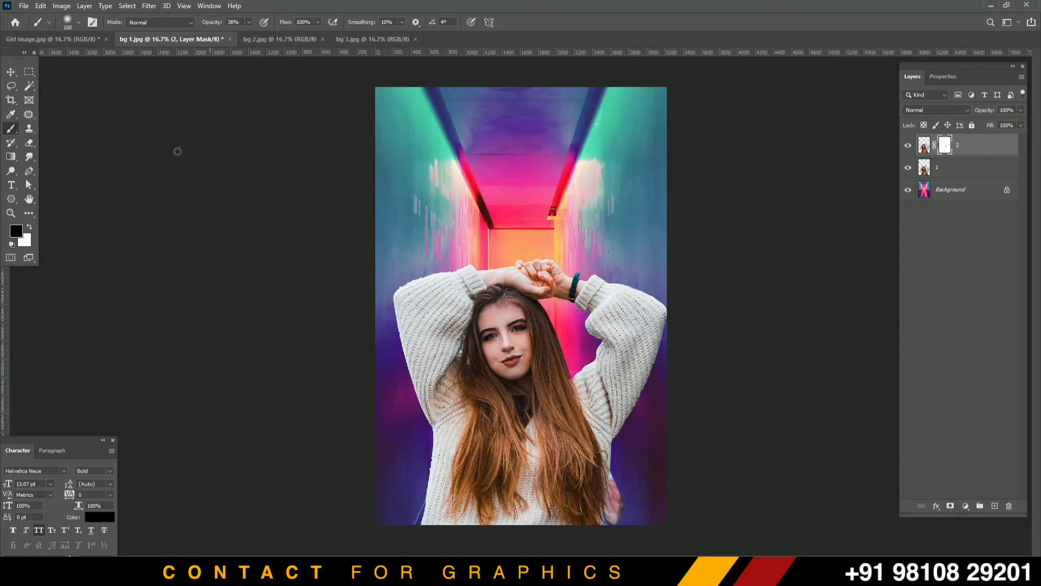
- Deselect the layers with the Move tool, check the bg 2 and Girl image documents, and return to bg 1
{"action": "left_click", "coordinate": [10, 72]}
{"action": "left_click", "coordinate": [211, 100]}
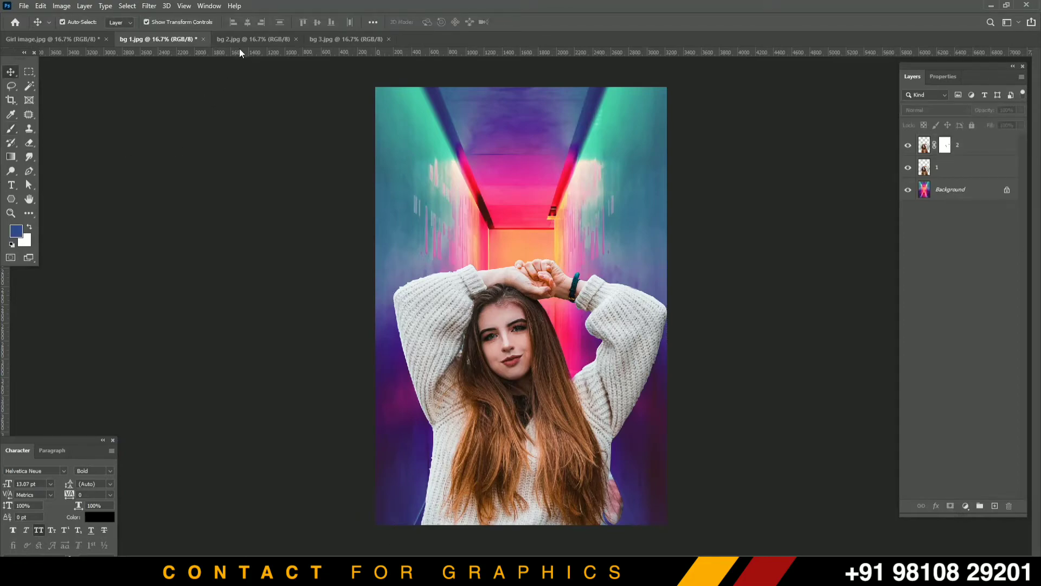
{"action": "left_click", "coordinate": [242, 39]}
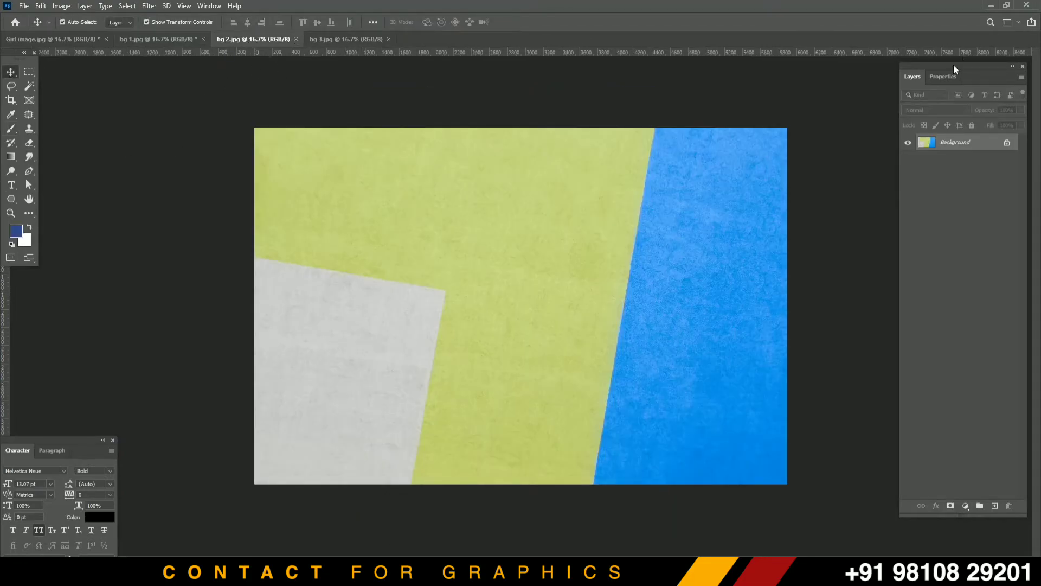
{"action": "left_click", "coordinate": [65, 40]}
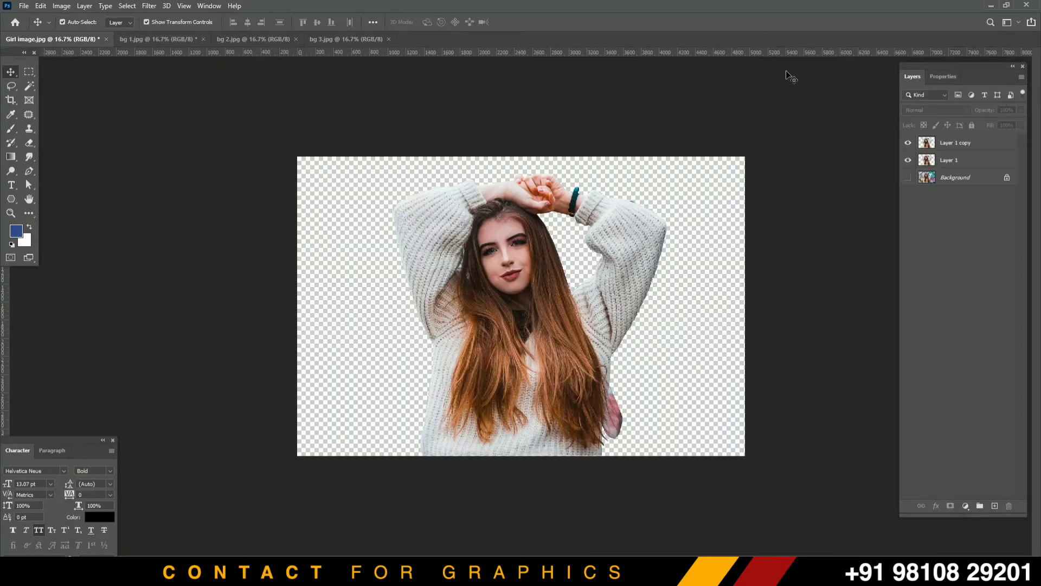
{"action": "left_click", "coordinate": [154, 40]}
- Duplicate girl layers 1 and 2 from bg 1 into the bg 2.jpg document
{"action": "left_click", "coordinate": [980, 147]}
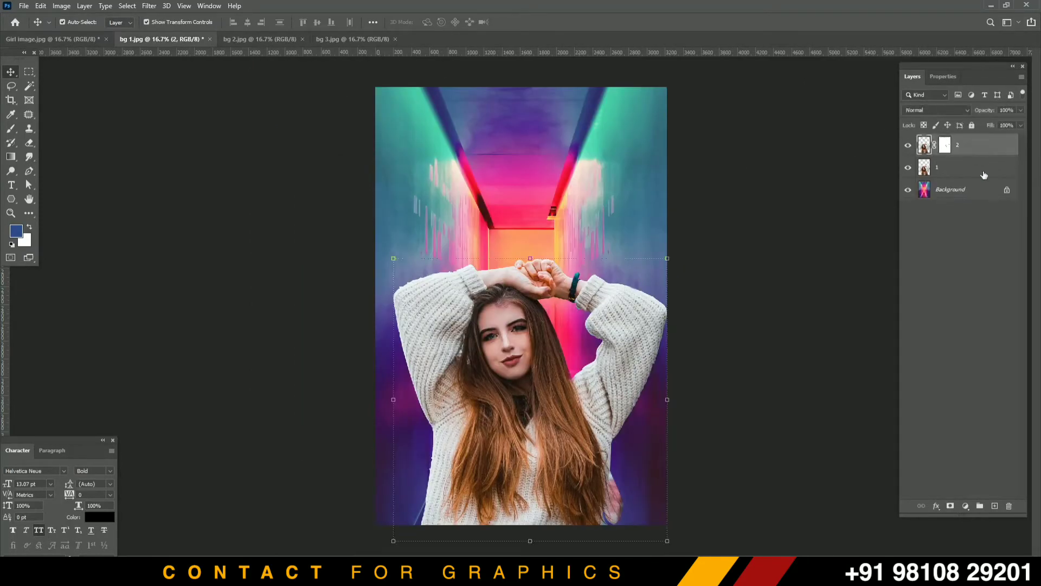
{"action": "right_click", "coordinate": [980, 152]}
{"action": "left_click", "coordinate": [922, 163]}
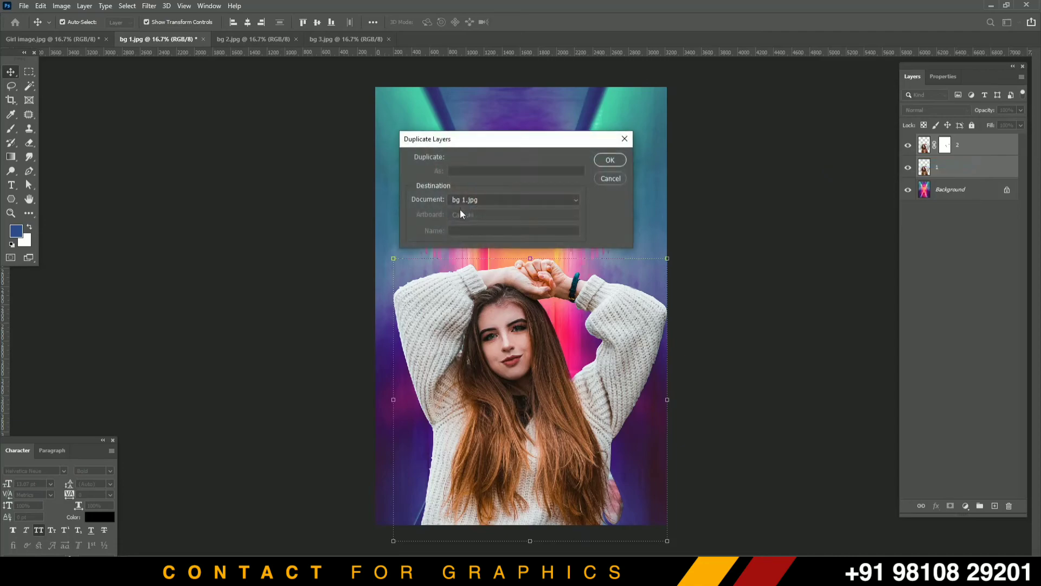
{"action": "left_click", "coordinate": [473, 200]}
{"action": "left_click", "coordinate": [477, 226]}
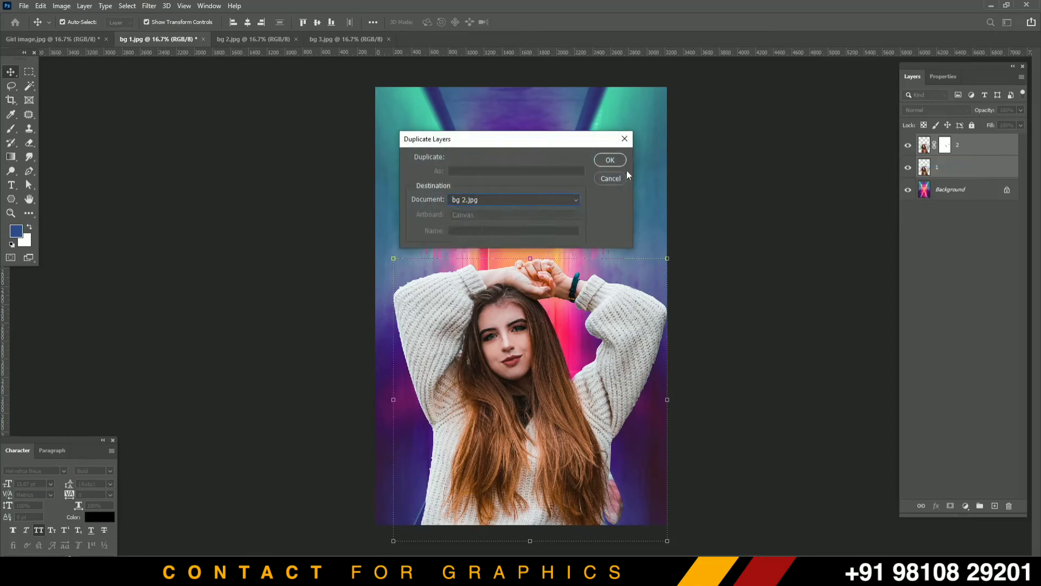
{"action": "left_click", "coordinate": [608, 159]}
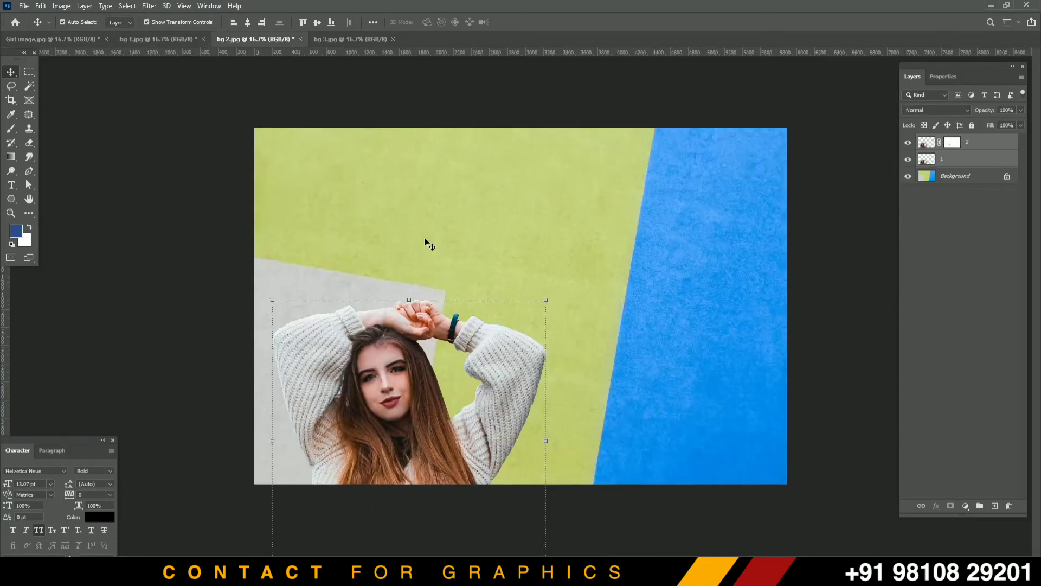
- Enlarge the girl layers in bg 2 and position her centrally with her sweater running off the canvas's lower edge
{"action": "left_click_drag", "start_coordinate": [483, 324], "coordinate": [707, 264]}
{"action": "left_click_drag", "start_coordinate": [588, 271], "coordinate": [284, 139]}
{"action": "left_click", "coordinate": [410, 267]}
{"action": "left_click_drag", "start_coordinate": [425, 283], "coordinate": [477, 309]}
{"action": "key", "text": "Return"}
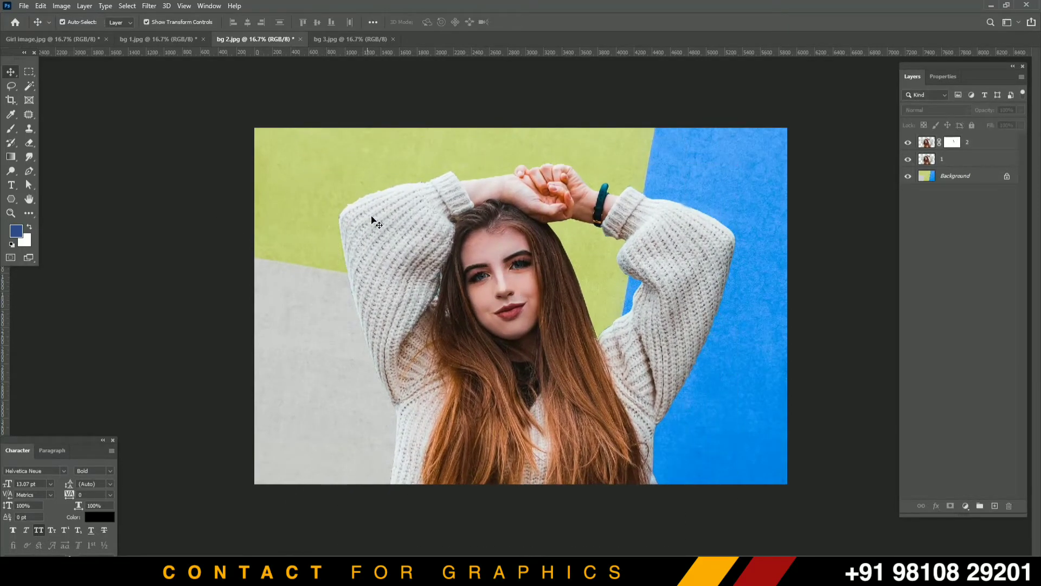
- Check the bg 3 document, return to bg 2 and duplicate girl layers 1 and 2 into bg 3.jpg
{"action": "left_click", "coordinate": [385, 209]}
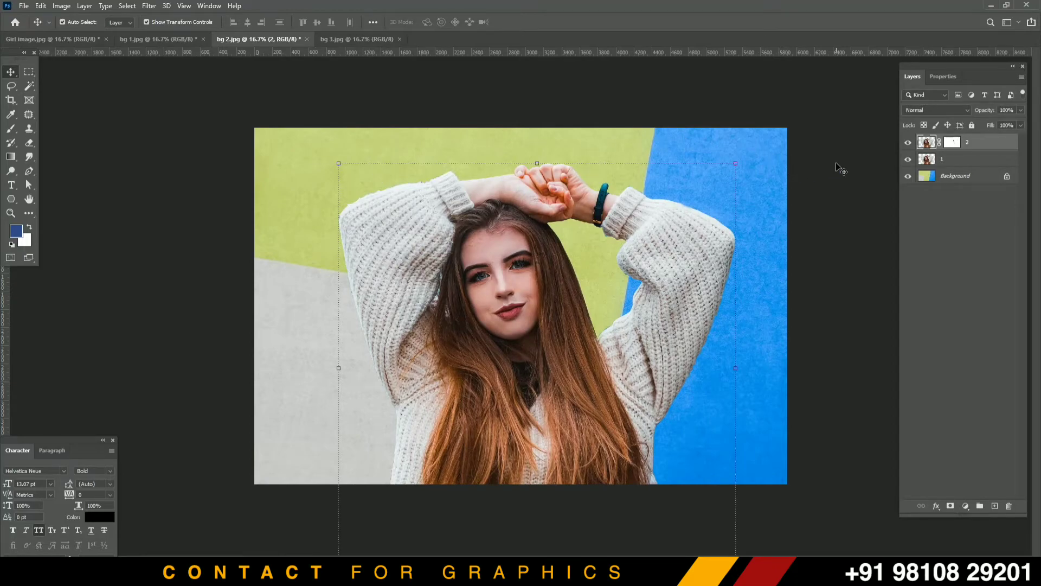
{"action": "left_click", "coordinate": [343, 40]}
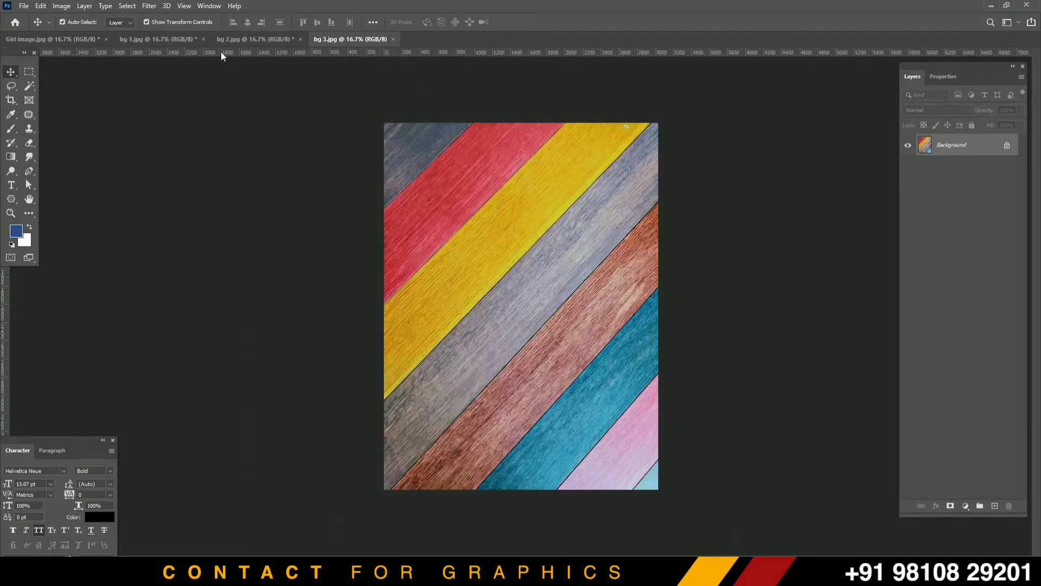
{"action": "left_click", "coordinate": [228, 40]}
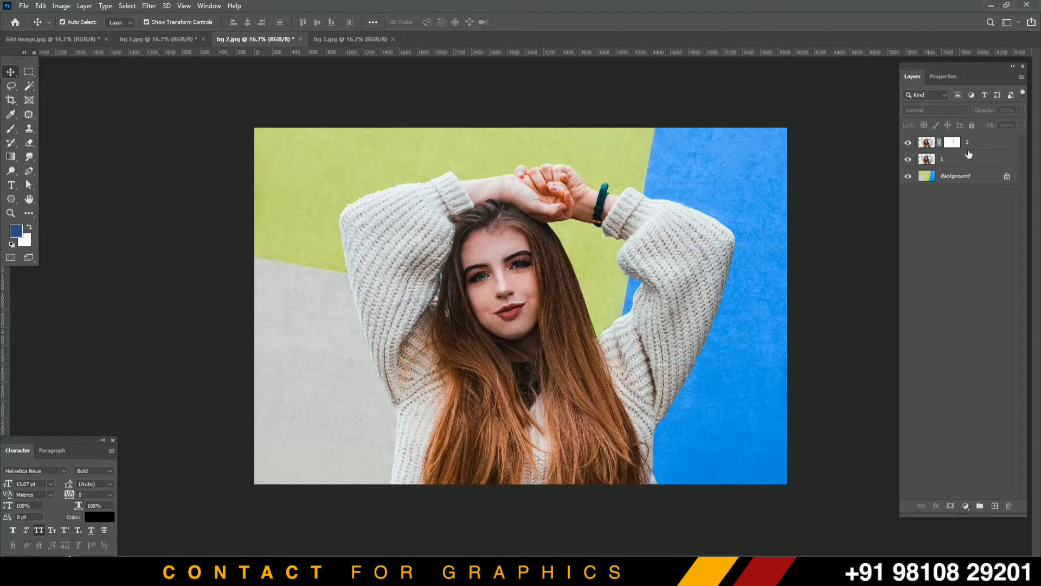
{"action": "left_click", "coordinate": [969, 158], "text": "shift"}
{"action": "right_click", "coordinate": [979, 161]}
{"action": "left_click", "coordinate": [866, 163]}
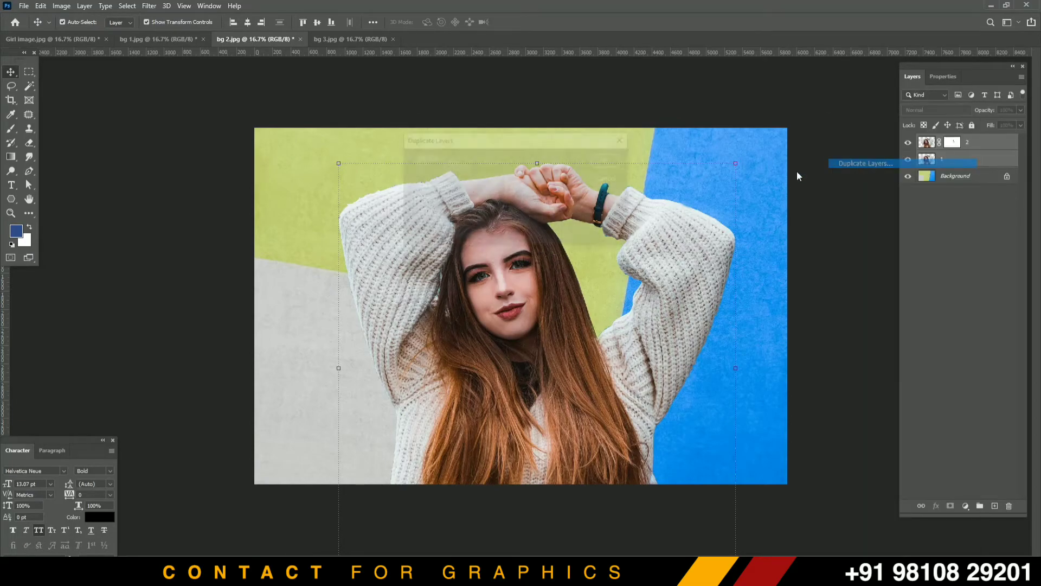
{"action": "left_click", "coordinate": [513, 200]}
{"action": "left_click", "coordinate": [488, 235]}
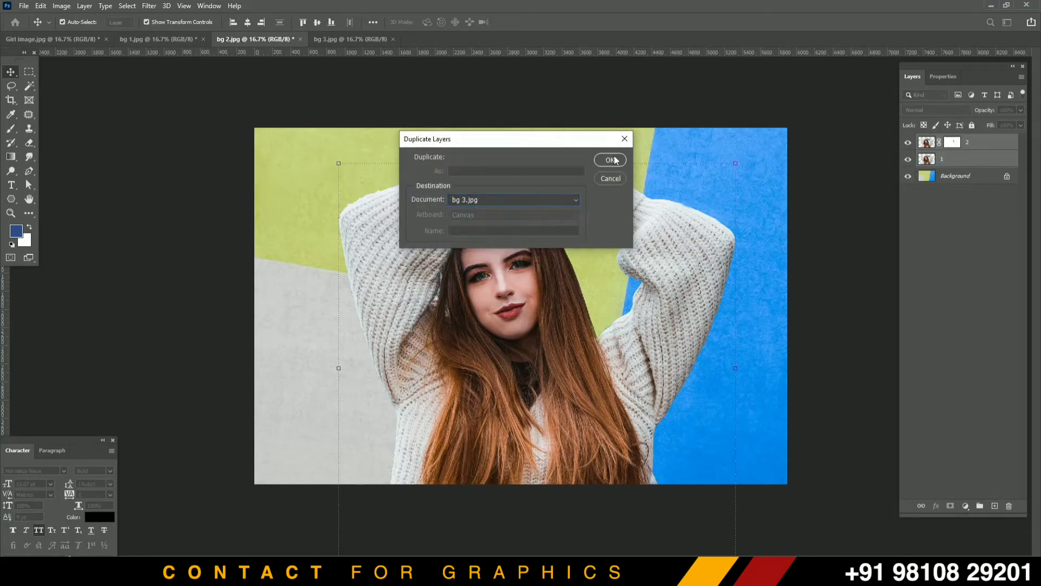
{"action": "left_click", "coordinate": [612, 160]}
- In bg 3, scale the girl layers down to about the canvas width and position her over the lower part of the stripes
{"action": "left_click", "coordinate": [351, 39]}
{"action": "mouse_move", "coordinate": [449, 227]}
{"action": "left_mouse_down"}
{"action": "mouse_move", "coordinate": [540, 205]}
{"action": "mouse_move", "coordinate": [459, 244]}
{"action": "mouse_move", "coordinate": [443, 239]}
{"action": "left_mouse_up"}
{"action": "key", "text": "ctrl+t"}
{"action": "left_click_drag", "start_coordinate": [736, 149], "coordinate": [645, 264]}
{"action": "left_click_drag", "start_coordinate": [614, 326], "coordinate": [650, 314]}
{"action": "key", "text": "Return"}
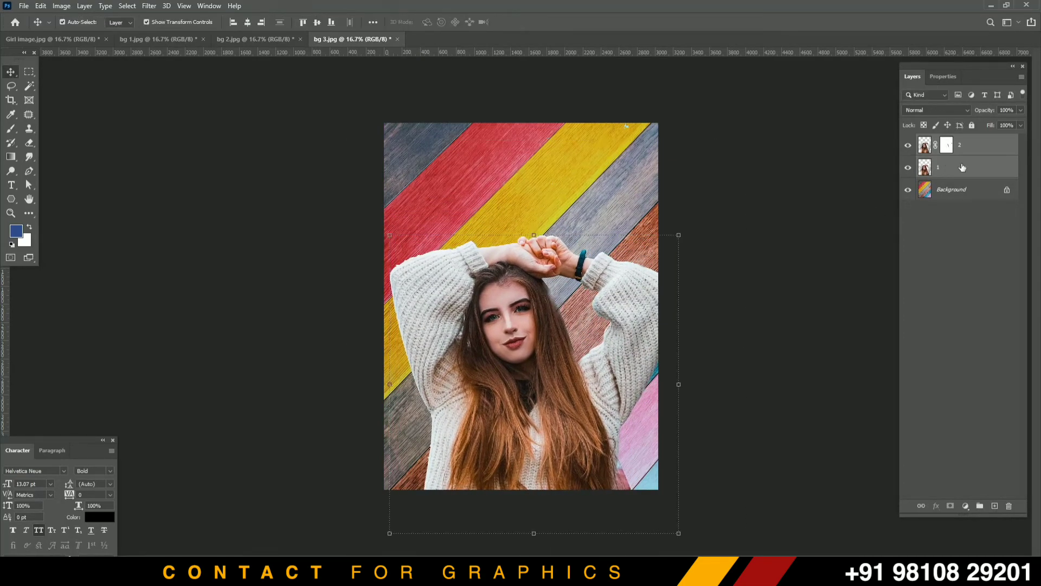
- Inspect girl layers 1 and 2 and layer 2's mask in bg 3, comparing the composite with layer 2 hidden and shown
{"action": "left_click", "coordinate": [963, 166]}
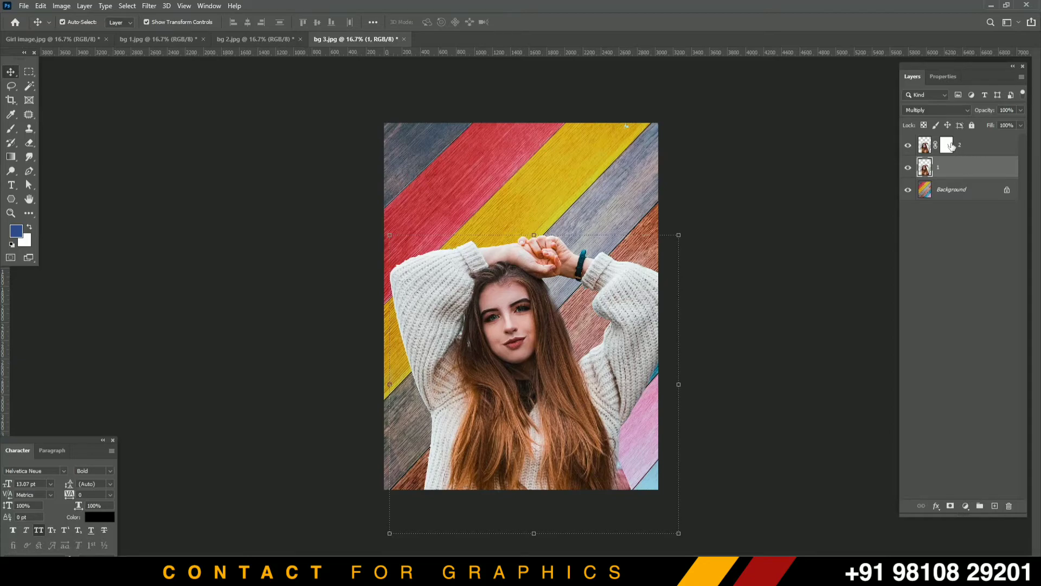
{"action": "left_click", "coordinate": [962, 145]}
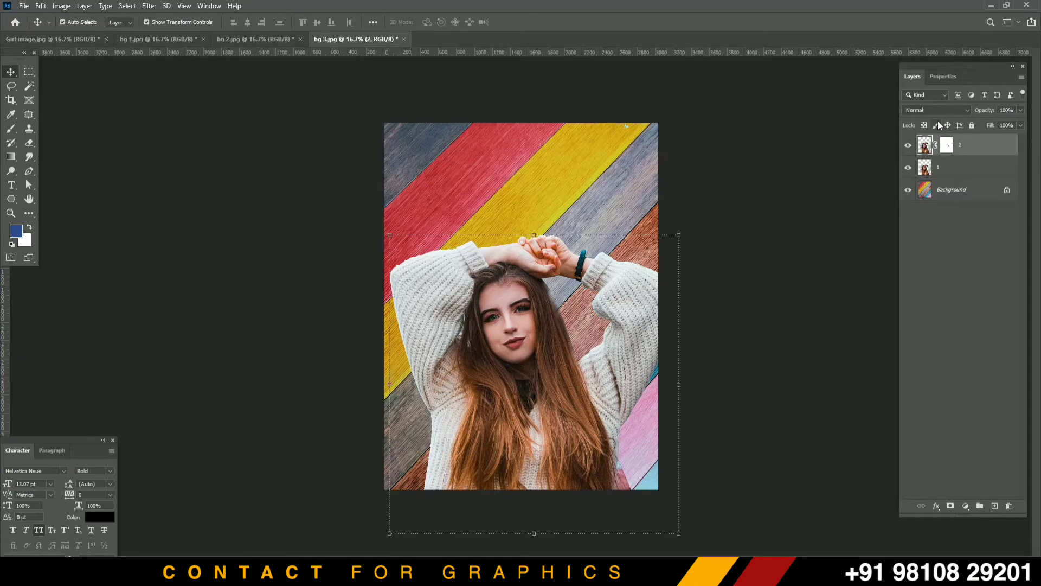
{"action": "left_click", "coordinate": [946, 145]}
{"action": "key", "text": "b"}
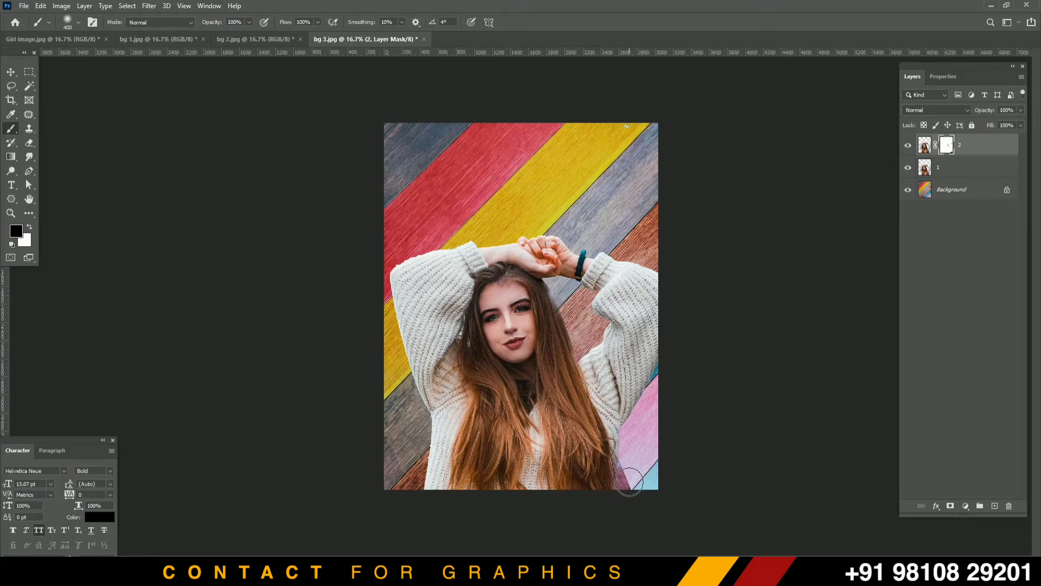
{"action": "left_click", "coordinate": [908, 145]}
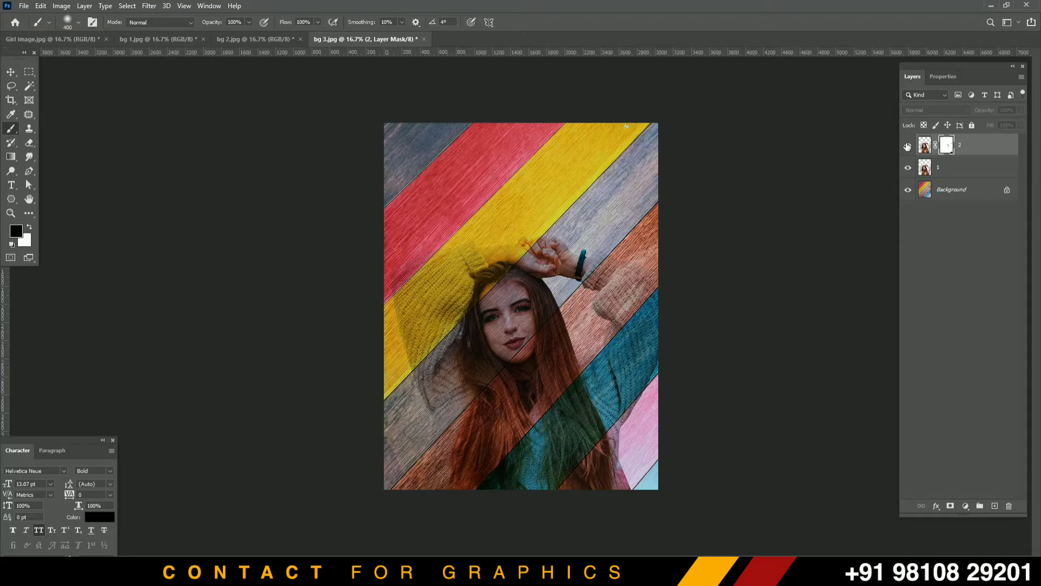
{"action": "left_click", "coordinate": [907, 145]}
{"action": "left_click", "coordinate": [11, 72]}
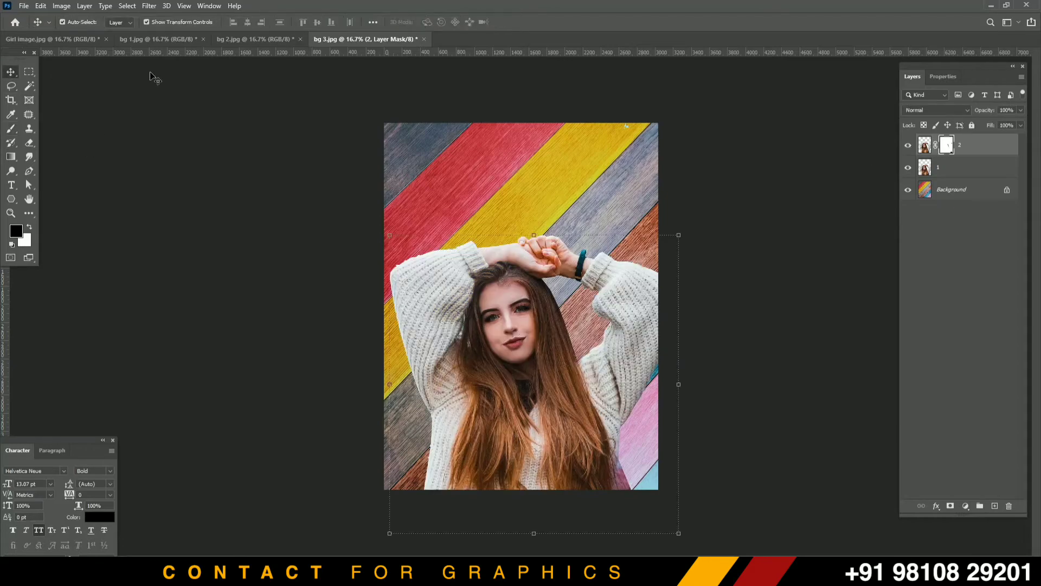
- Darken girl layer 2 in bg 3 with Levels by setting the midtone input to about 0.74
{"action": "left_click", "coordinate": [925, 144]}
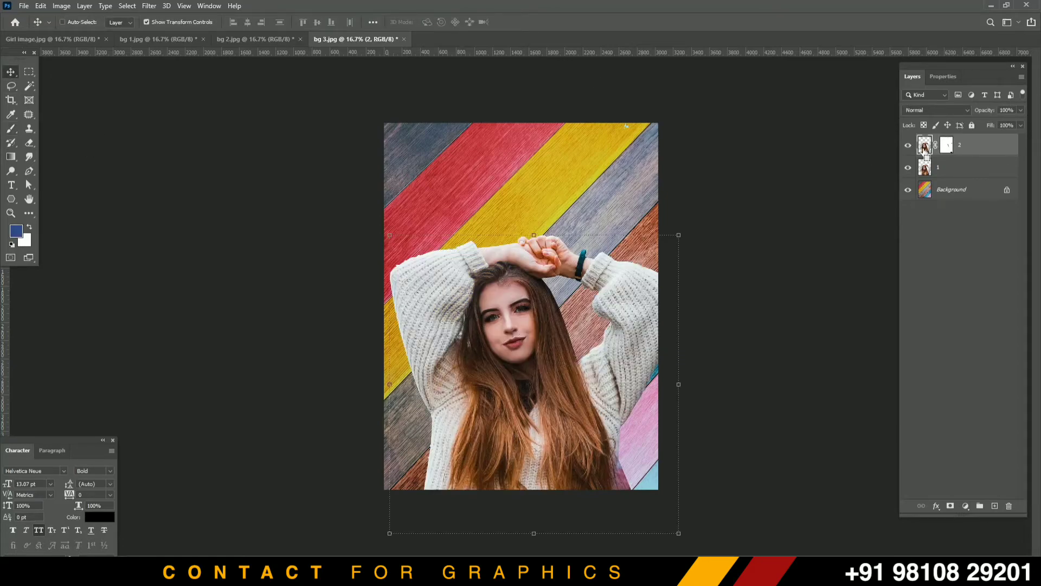
{"action": "key", "text": "ctrl+l"}
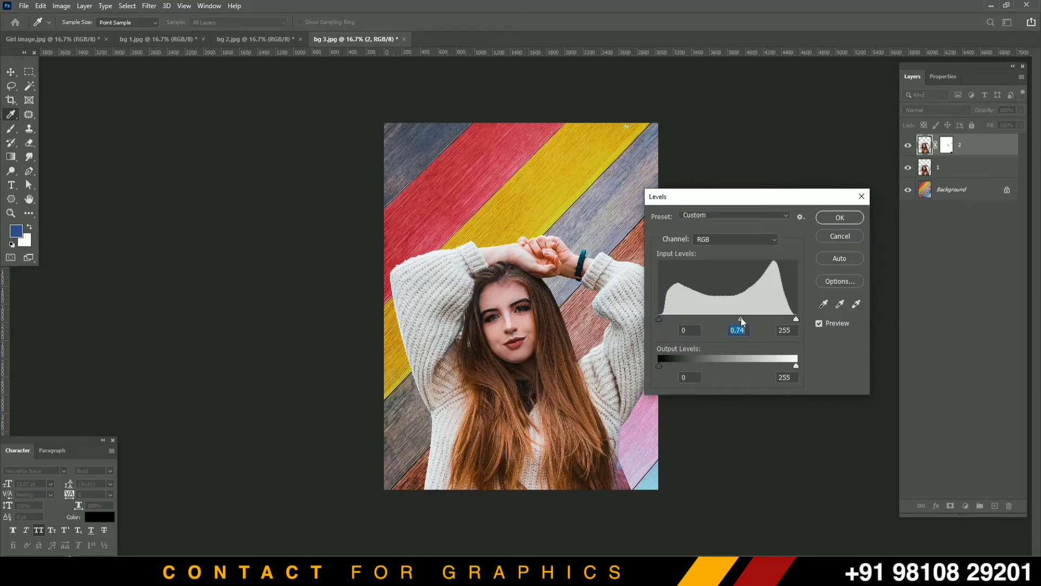
{"action": "left_click", "coordinate": [834, 222]}
{"action": "key", "text": "v"}
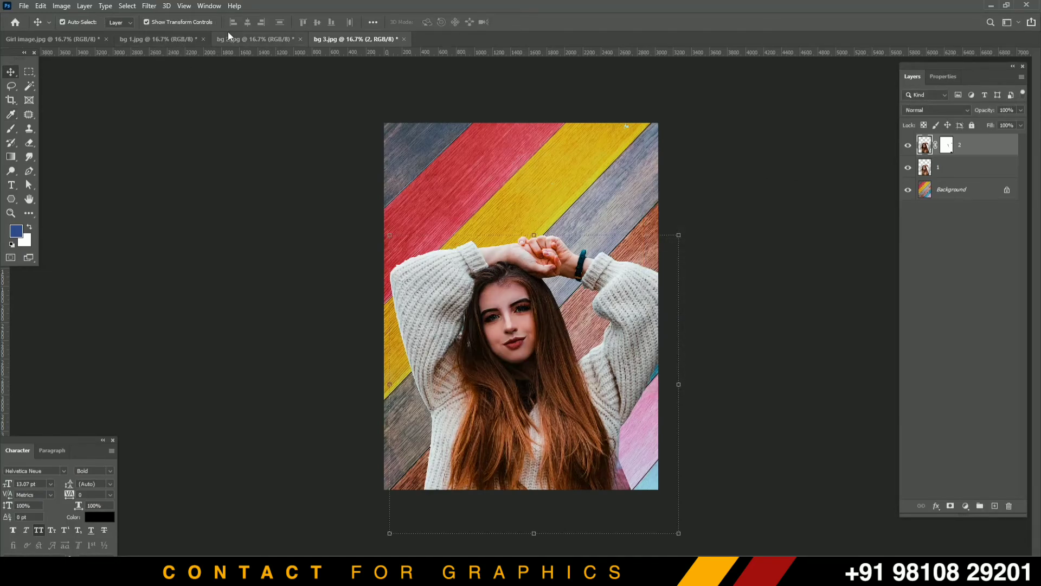
- Slightly darken the midtones of girl layer 2 in bg 2 with Levels and deselect the layers
{"action": "left_click", "coordinate": [252, 39]}
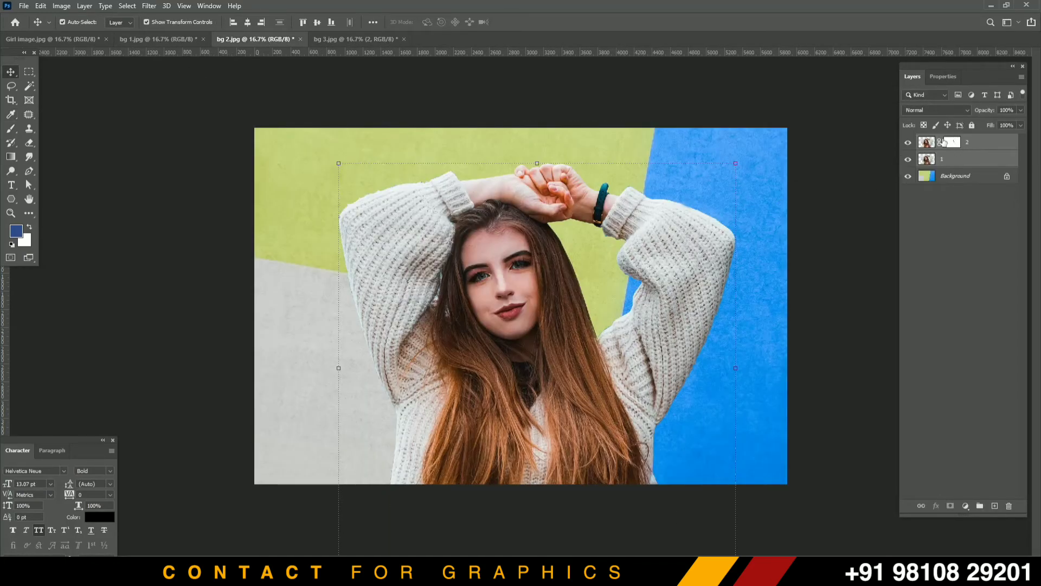
{"action": "left_click", "coordinate": [927, 142]}
{"action": "key", "text": "ctrl+l"}
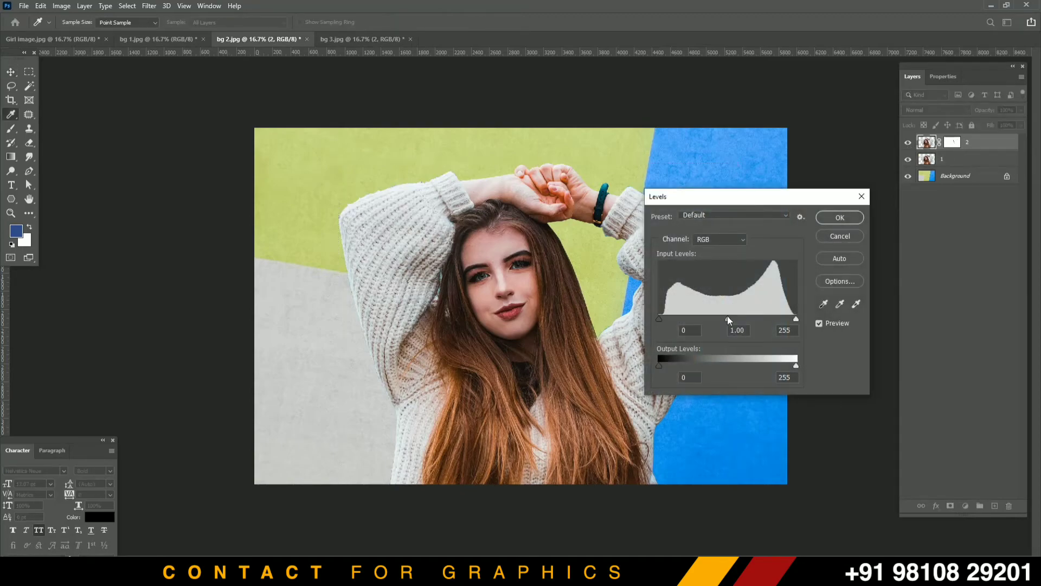
{"action": "left_click_drag", "start_coordinate": [728, 320], "coordinate": [736, 322]}
{"action": "left_click", "coordinate": [837, 218]}
{"action": "left_click", "coordinate": [881, 194]}
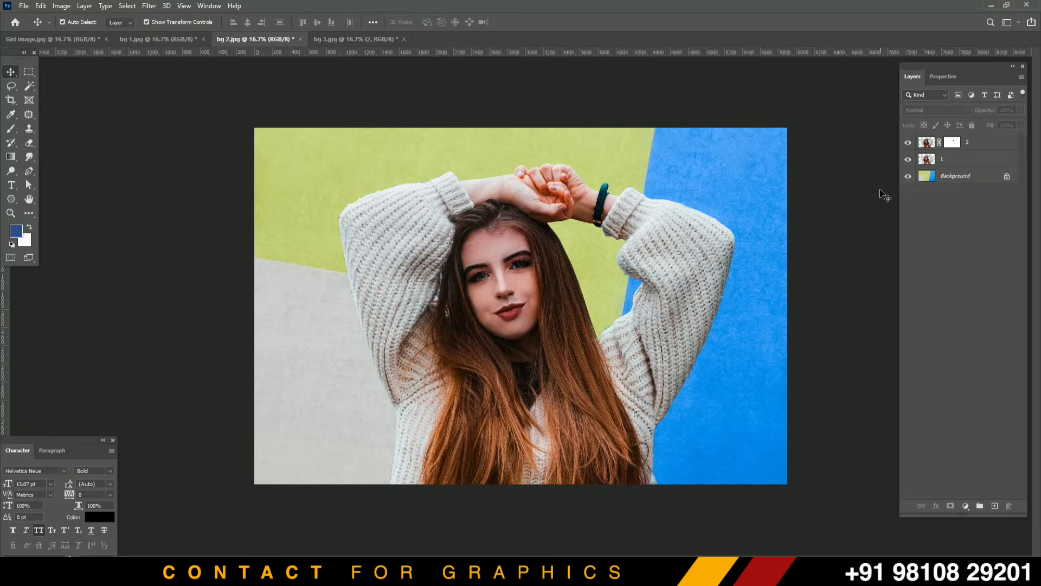
- Compare the finished girl composites in bg 1, bg 2 and bg 3, ending on bg 1
{"action": "left_click", "coordinate": [145, 39]}
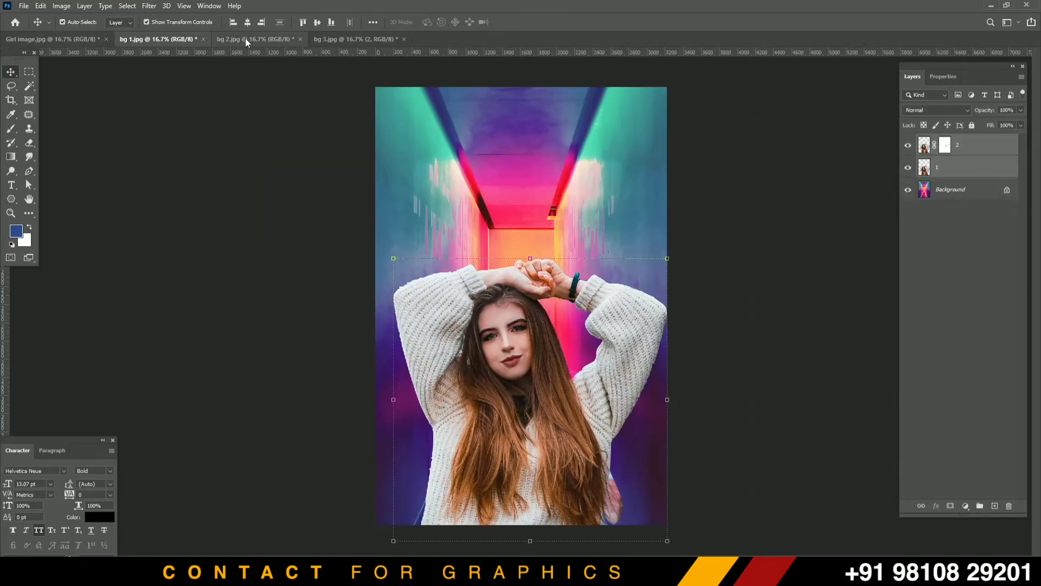
{"action": "left_click", "coordinate": [247, 41]}
{"action": "left_click", "coordinate": [342, 39]}
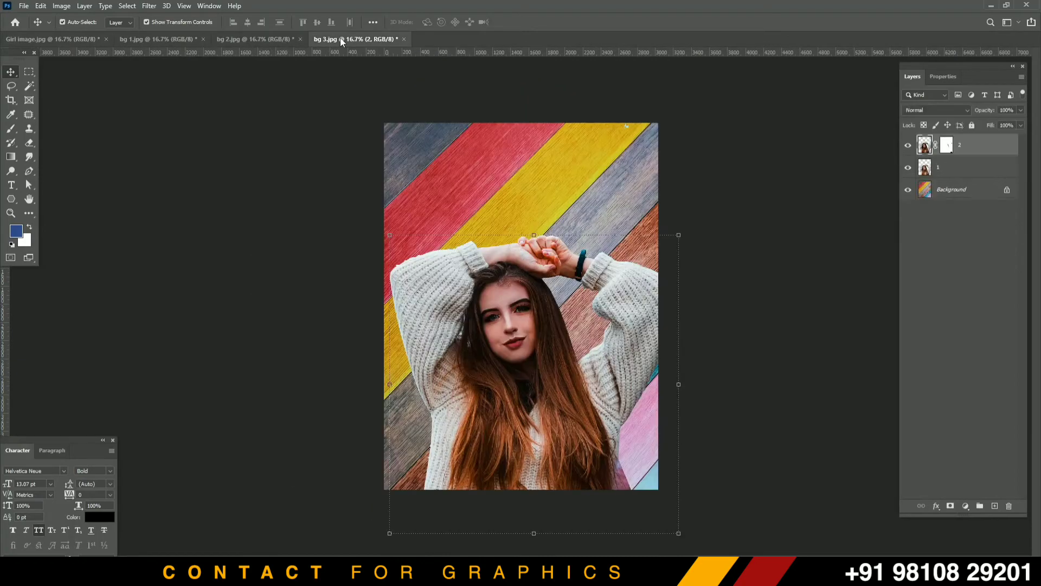
{"action": "left_click", "coordinate": [175, 43]}
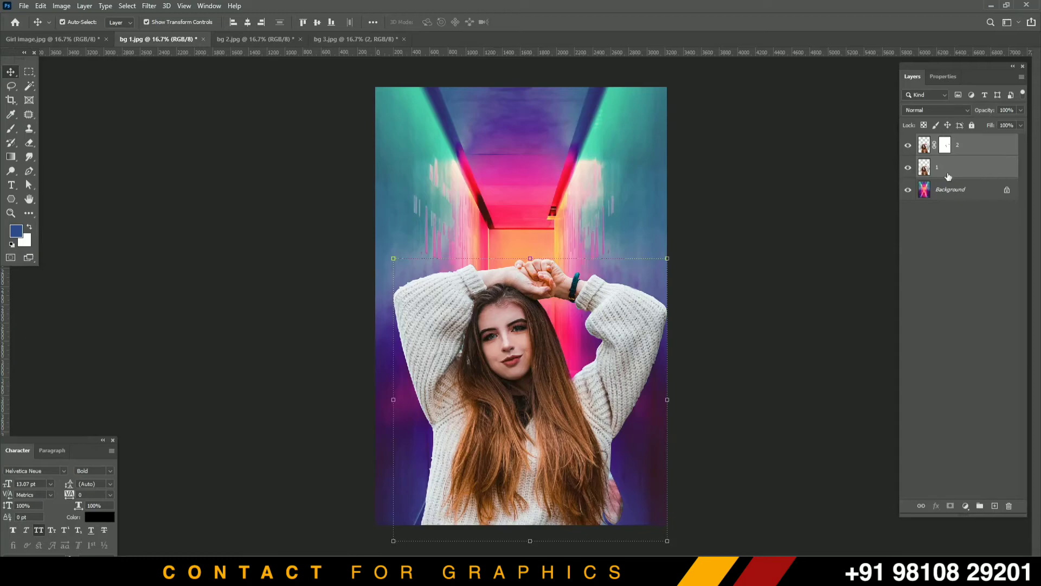
- Crop the lower strip off the bg 1 canvas so the girl's hair ends are cut off, and deselect the layers
{"action": "key", "text": "c"}
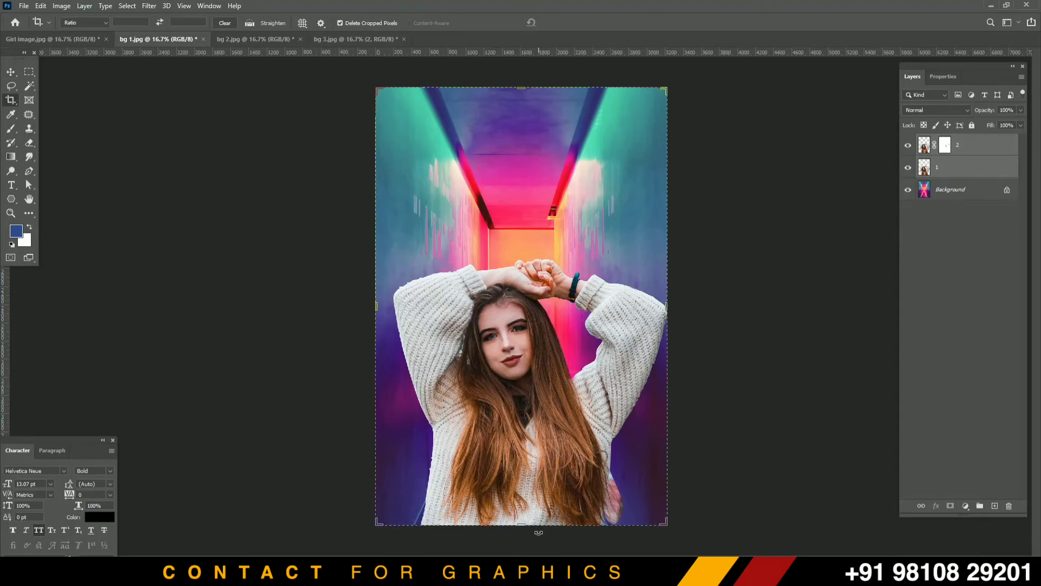
{"action": "mouse_move", "coordinate": [534, 526]}
{"action": "left_mouse_down"}
{"action": "mouse_move", "coordinate": [541, 511]}
{"action": "mouse_move", "coordinate": [526, 524]}
{"action": "left_mouse_up"}
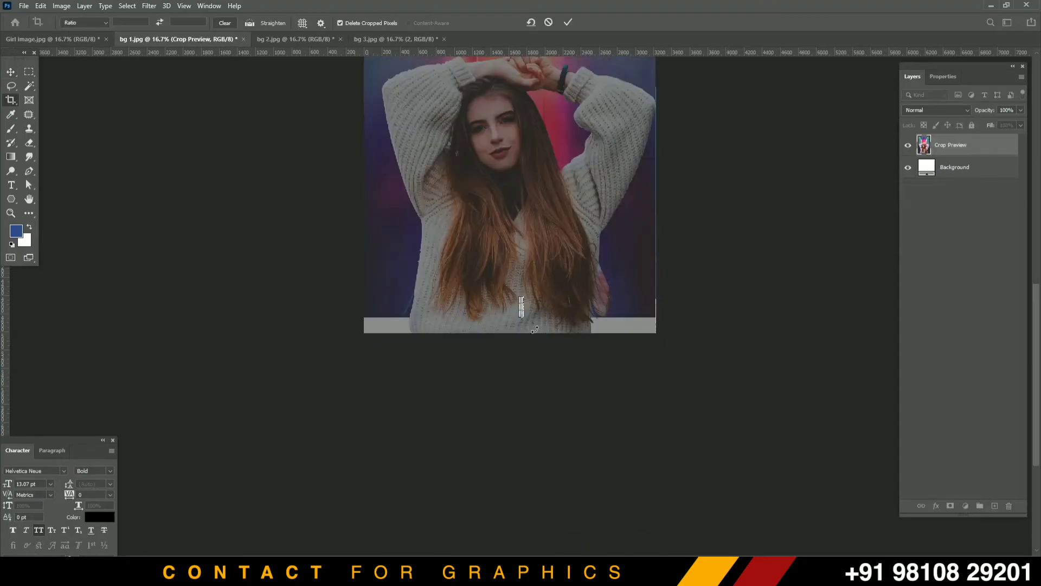
{"action": "left_click", "coordinate": [548, 22]}
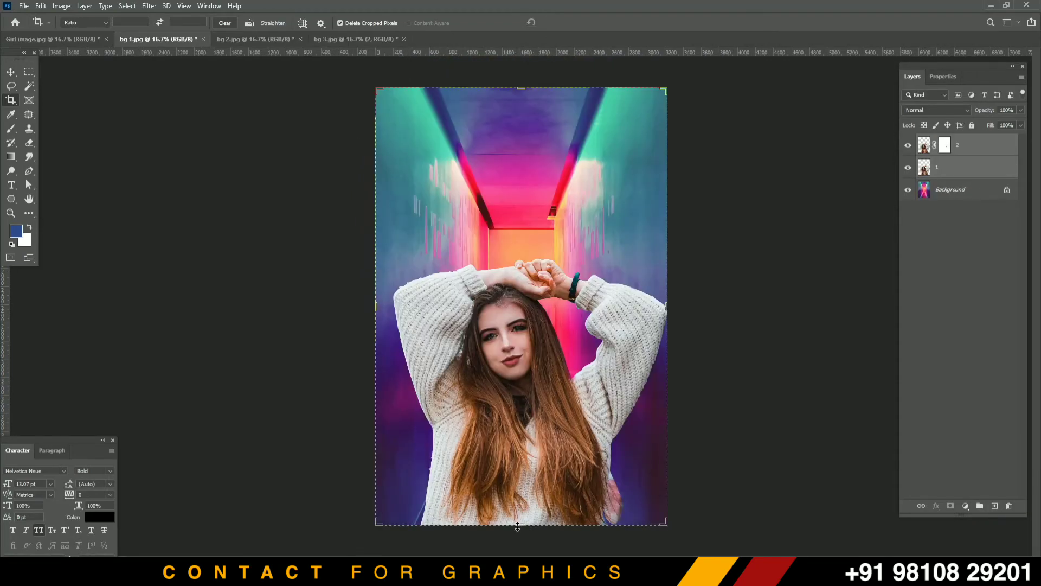
{"action": "left_click_drag", "start_coordinate": [517, 526], "coordinate": [521, 497]}
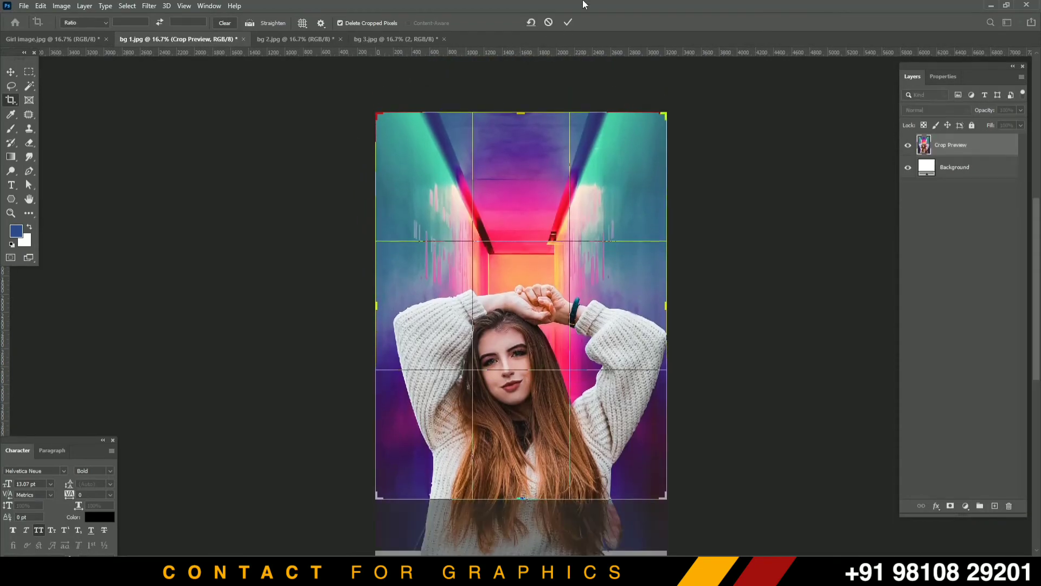
{"action": "left_click", "coordinate": [567, 22]}
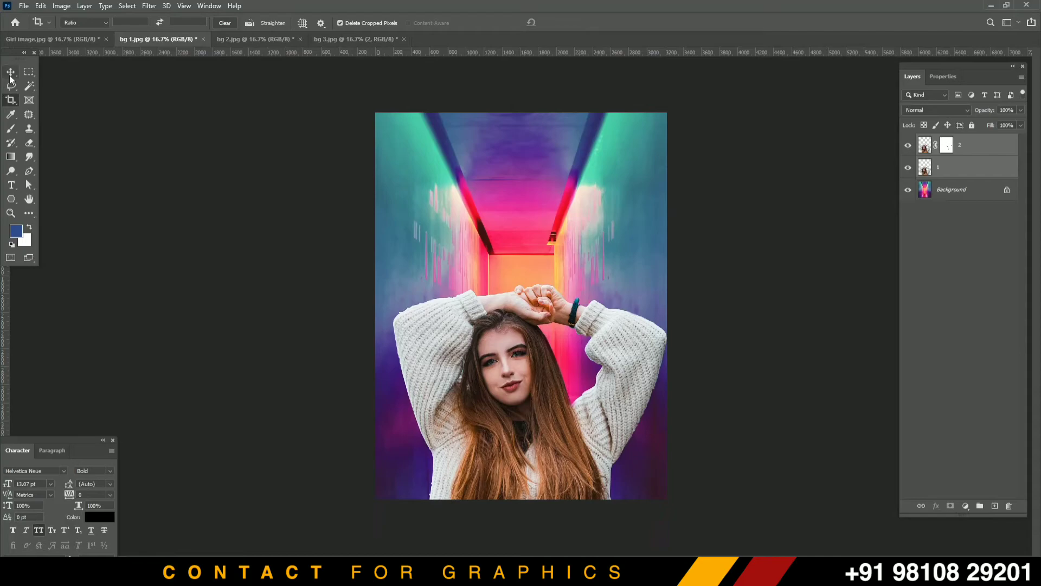
{"action": "left_click", "coordinate": [10, 76]}
{"action": "left_click", "coordinate": [289, 118]}
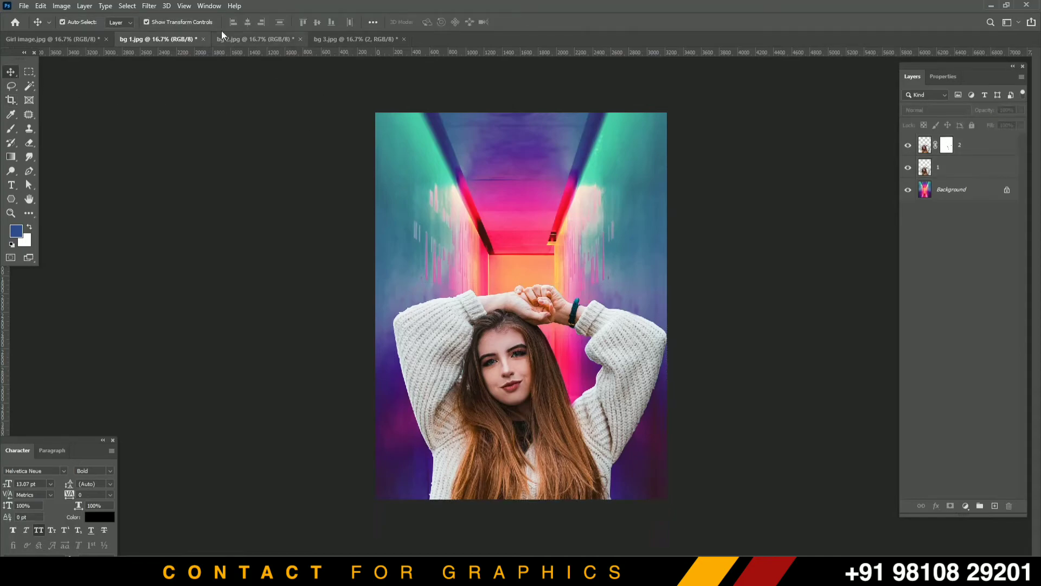
- Save the bg 1 composite as a JPEG named "bg 1 a" on Local Disk (E:), accepting the JPEG options
{"action": "left_click", "coordinate": [24, 6]}
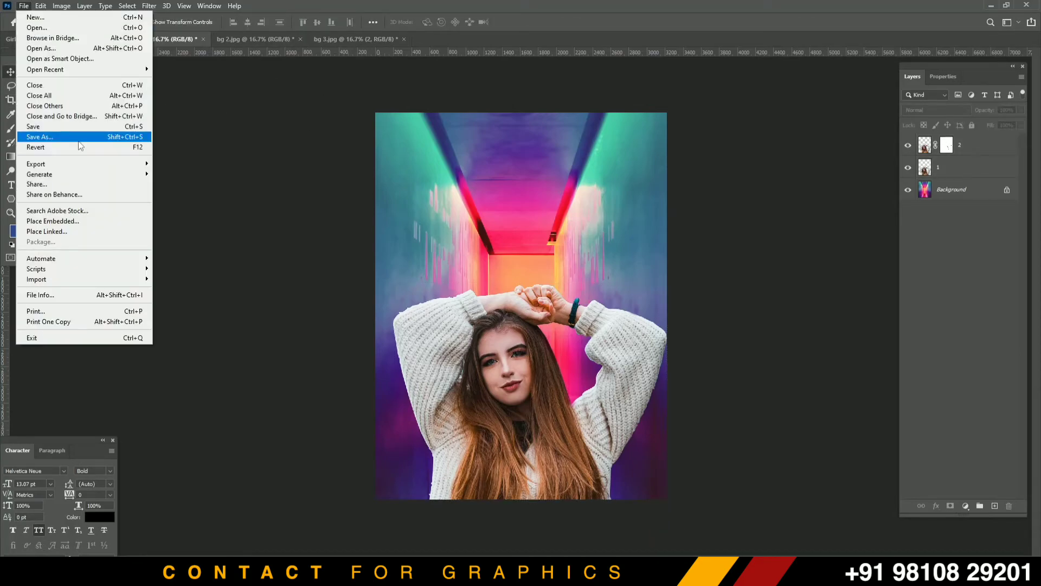
{"action": "left_click", "coordinate": [81, 136]}
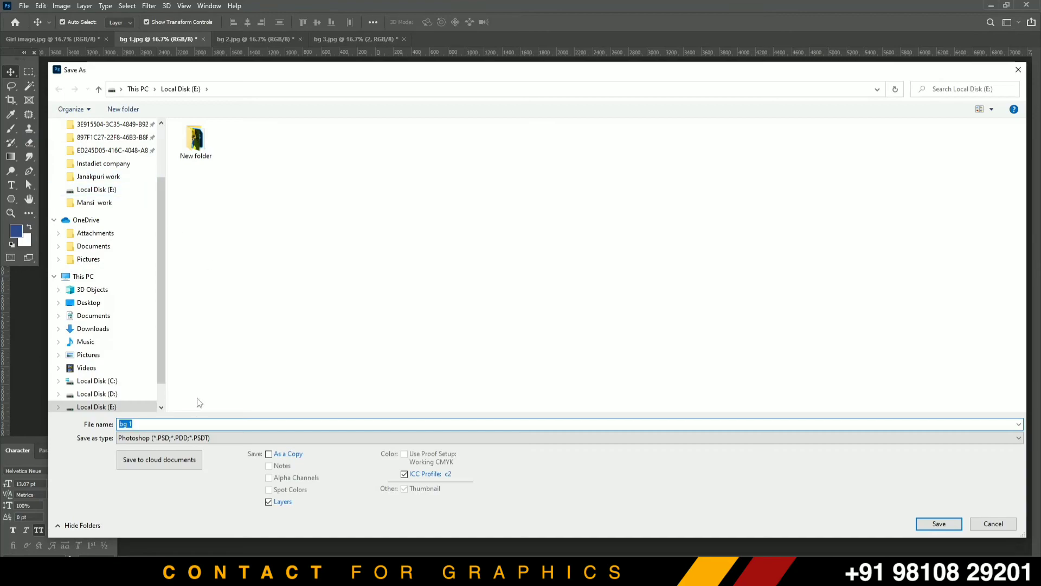
{"action": "left_click", "coordinate": [199, 438]}
{"action": "left_click", "coordinate": [201, 324]}
{"action": "left_click", "coordinate": [150, 424]}
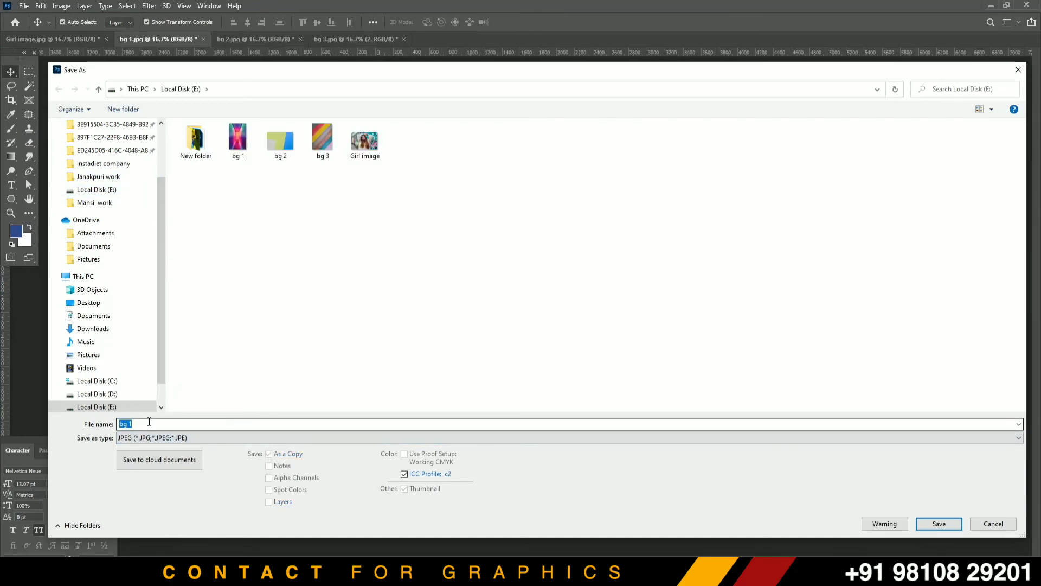
{"action": "left_click", "coordinate": [144, 424]}
{"action": "type", "text": "a"}
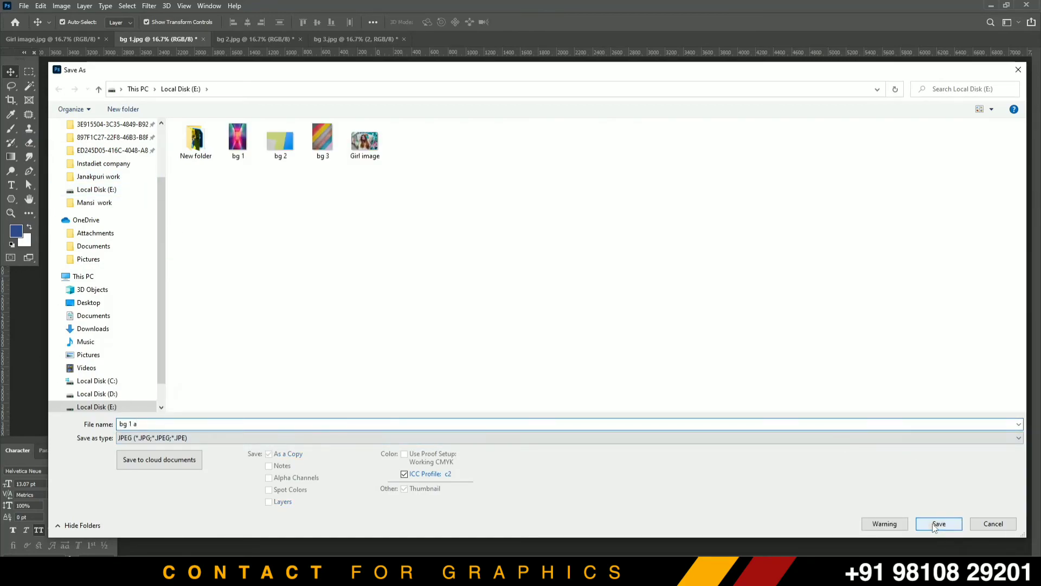
{"action": "left_click", "coordinate": [928, 524]}
{"action": "left_click", "coordinate": [579, 142]}
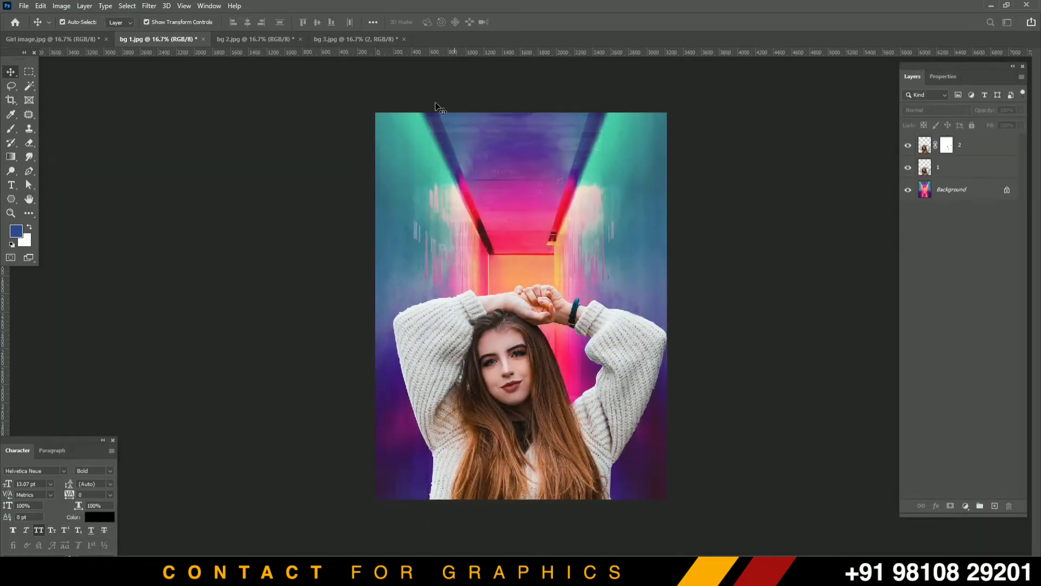
- Save the bg 2 composite as a Photoshop file named "bg 2 b" on Local Disk (E:), keeping Maximize Compatibility on
{"action": "left_click", "coordinate": [255, 39]}
{"action": "left_click", "coordinate": [25, 4]}
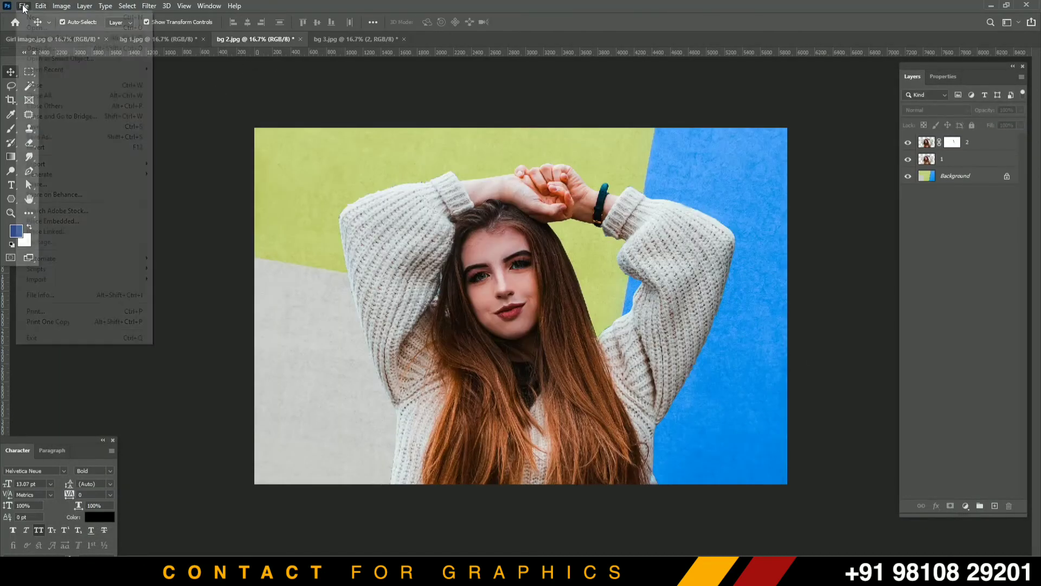
{"action": "left_click", "coordinate": [67, 139]}
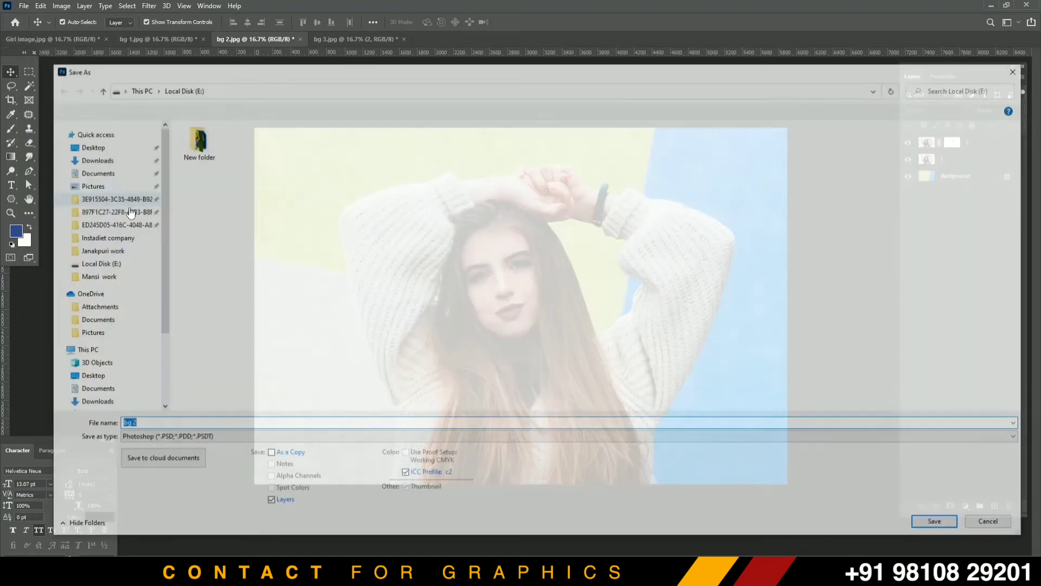
{"action": "left_click", "coordinate": [162, 437]}
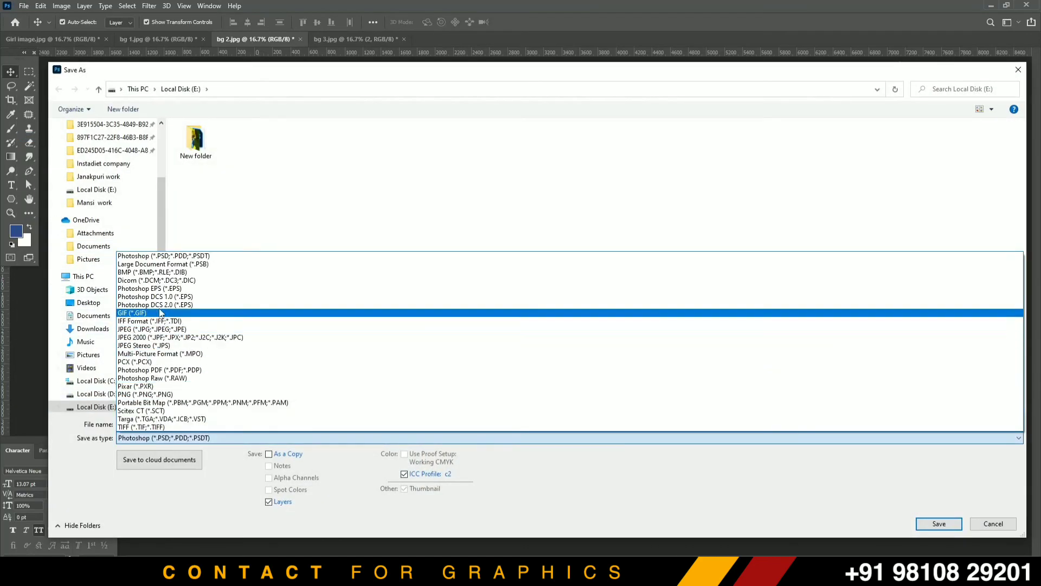
{"action": "left_click", "coordinate": [159, 438]}
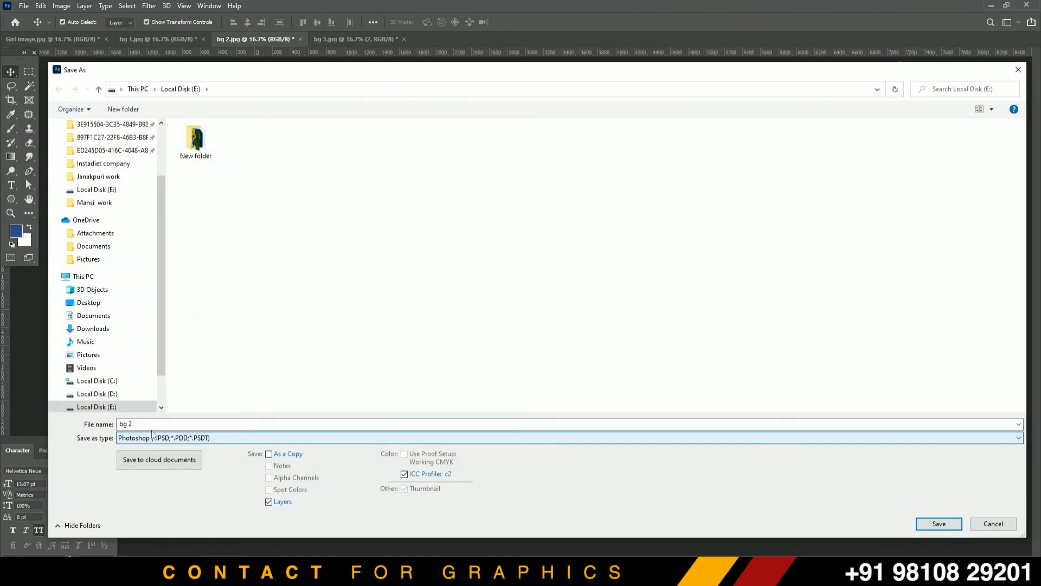
{"action": "left_click", "coordinate": [141, 423]}
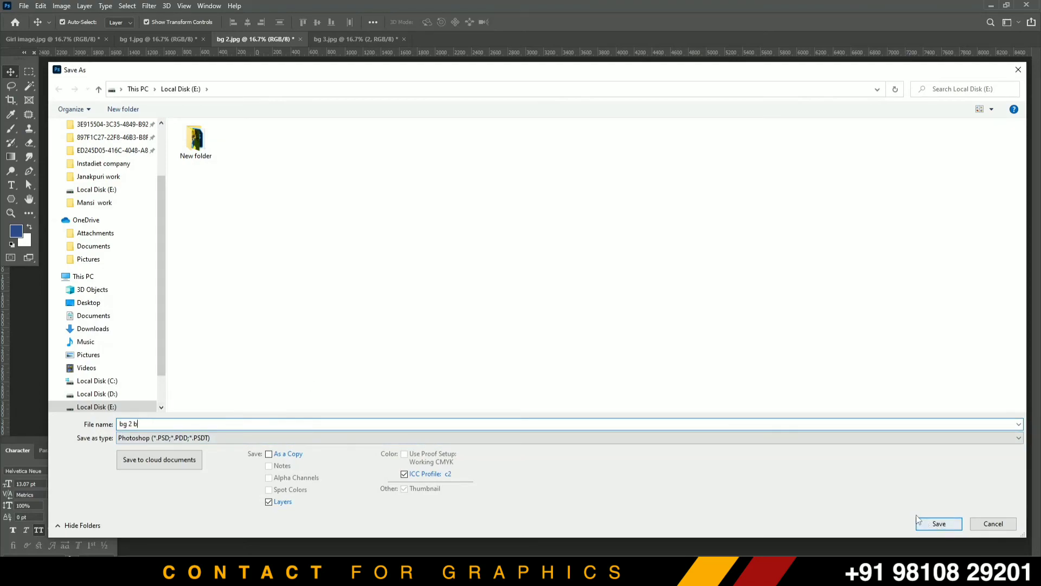
{"action": "left_click", "coordinate": [939, 523]}
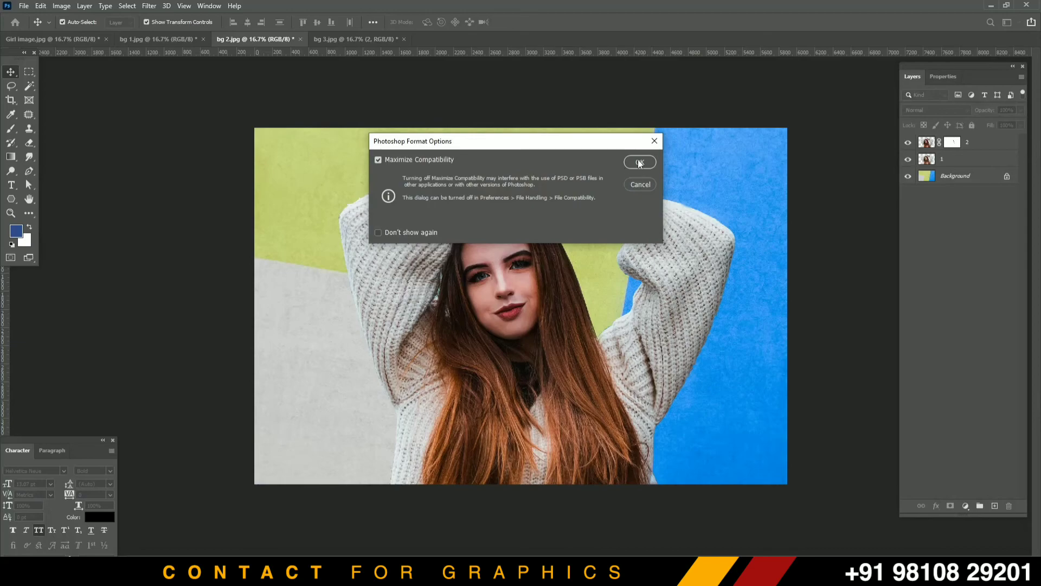
{"action": "left_click", "coordinate": [640, 162]}
- Save the bg 2 composite also as a JPEG named "bg 2 b", accepting the JPEG options
{"action": "key", "text": "ctrl+shift+s"}
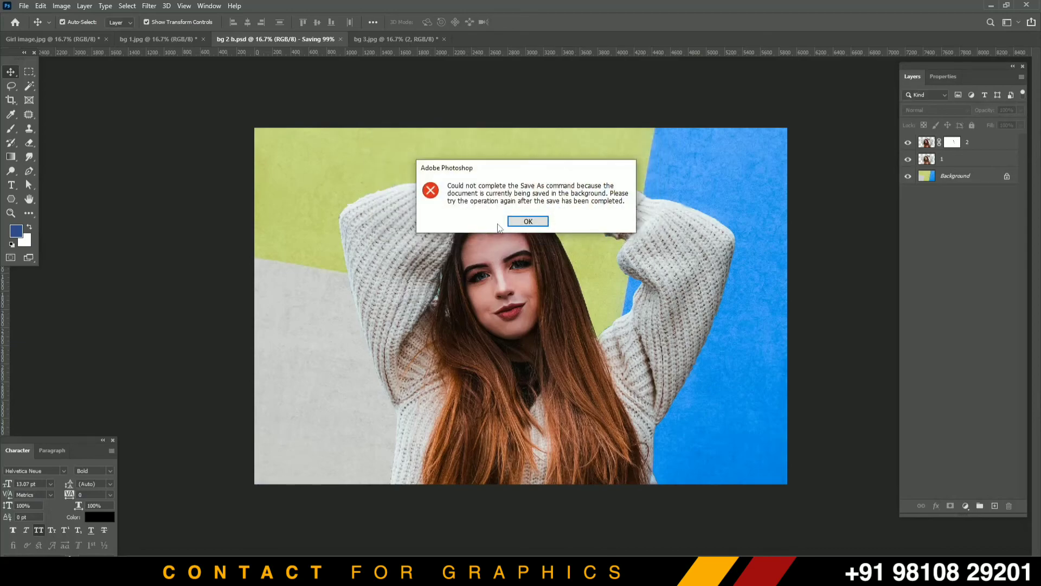
{"action": "left_click", "coordinate": [527, 222]}
{"action": "key", "text": "ctrl+shift+s"}
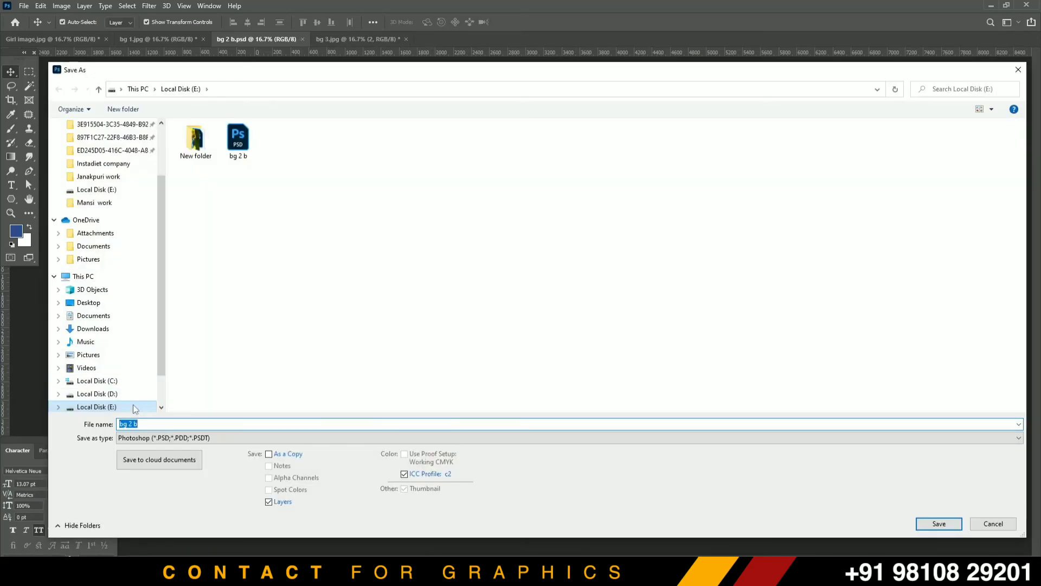
{"action": "left_click", "coordinate": [140, 424]}
{"action": "left_click", "coordinate": [157, 438]}
{"action": "left_click", "coordinate": [163, 320]}
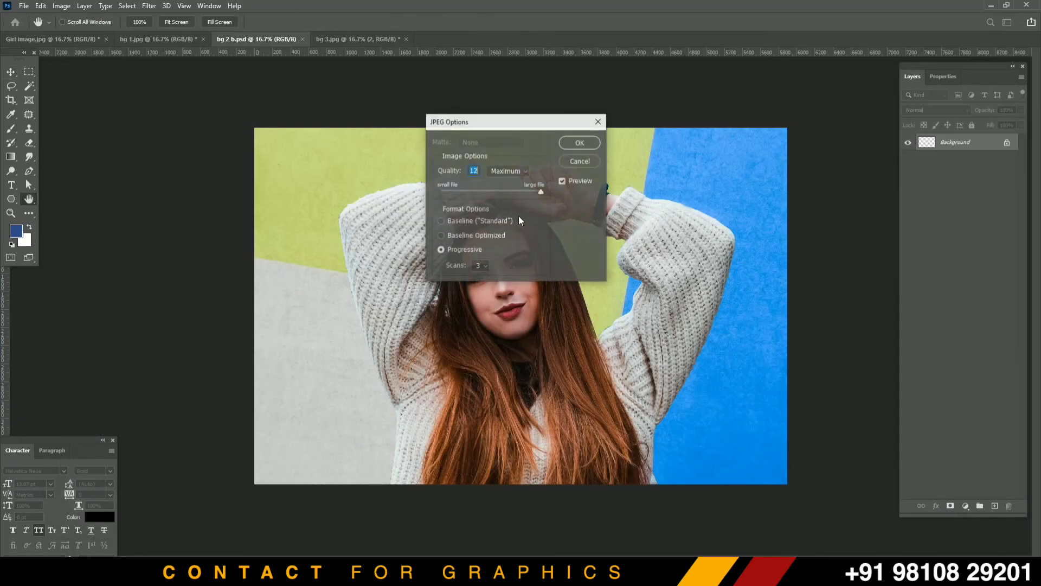
{"action": "key", "text": "Return"}
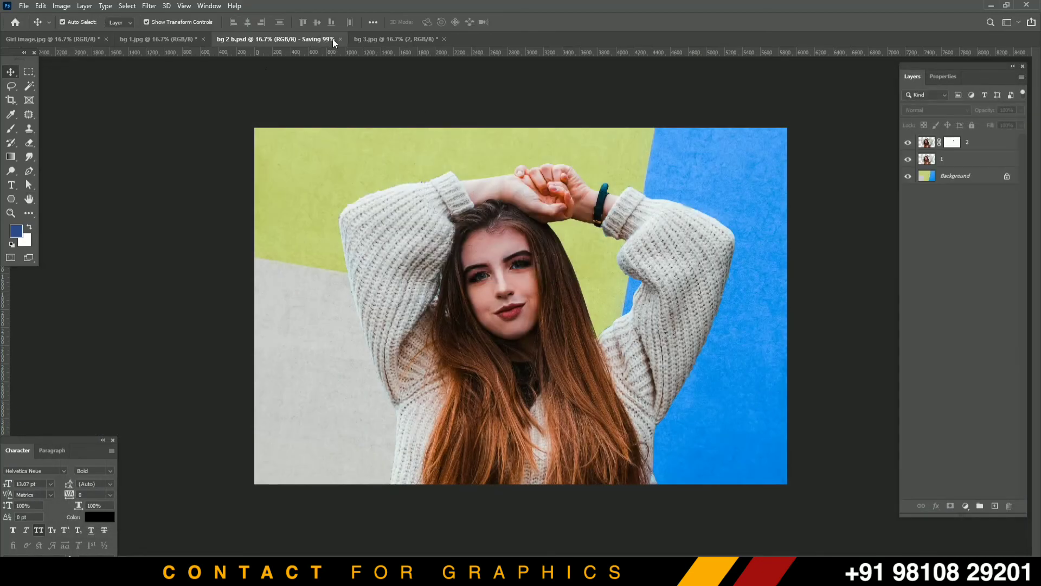
- Save the bg 3 composite as a JPEG named "bg 3 c" on Local Disk (E:), accepting the JPEG options
{"action": "left_click", "coordinate": [378, 39]}
{"action": "left_click", "coordinate": [23, 6]}
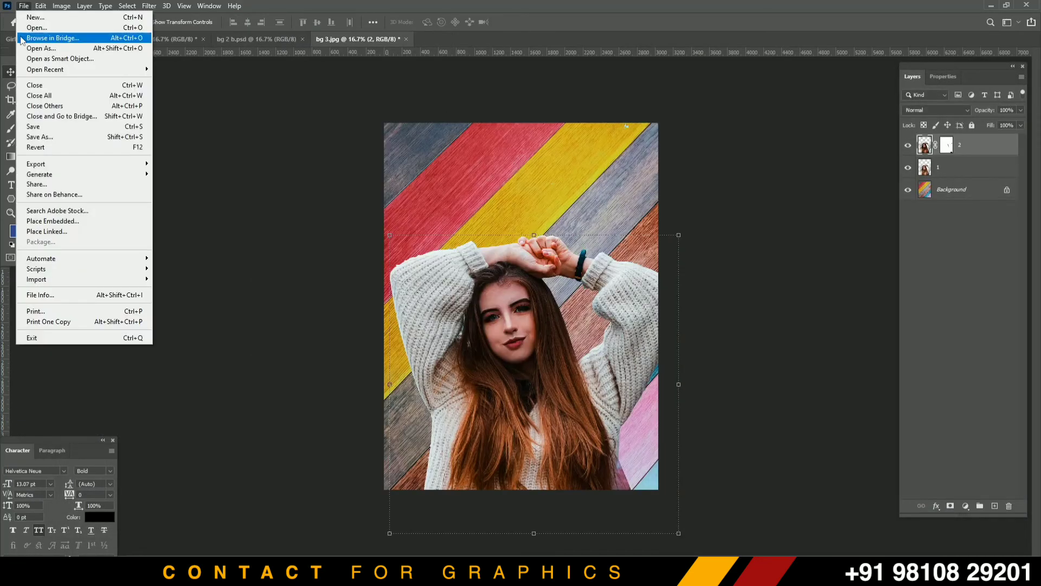
{"action": "left_click", "coordinate": [82, 136]}
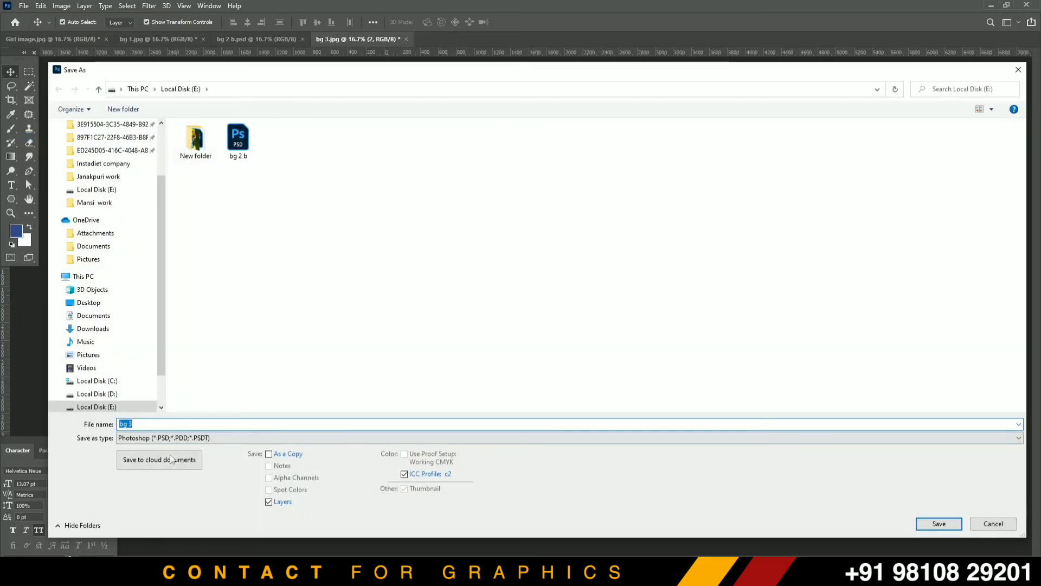
{"action": "left_click", "coordinate": [178, 438]}
{"action": "left_click", "coordinate": [176, 327]}
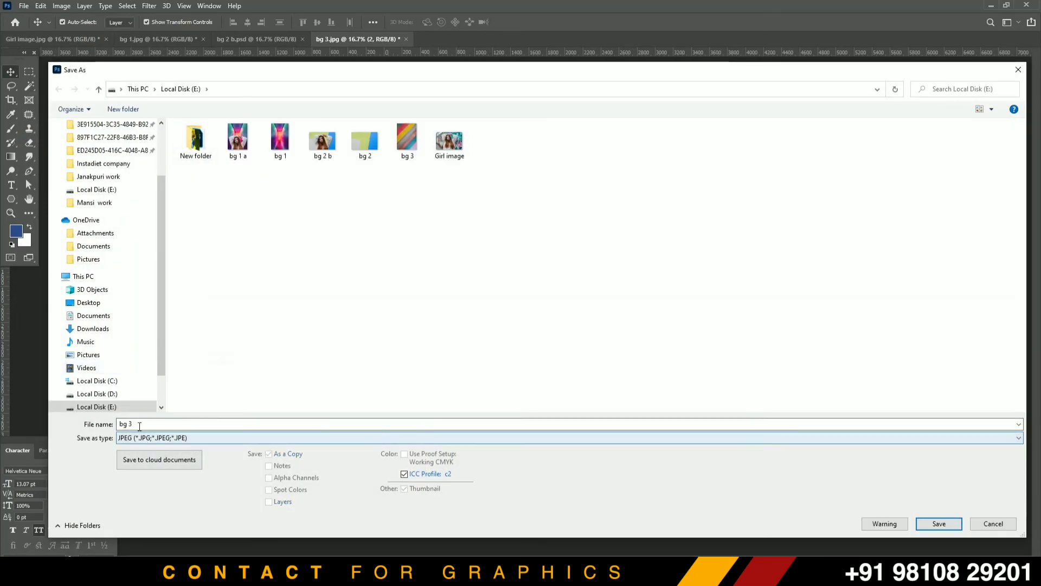
{"action": "type", "text": "c"}
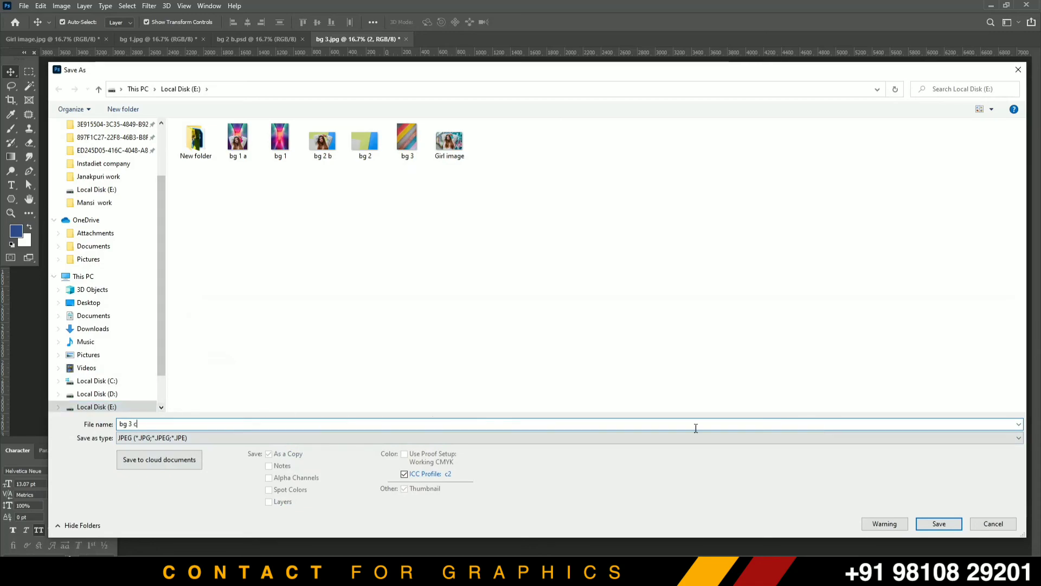
{"action": "left_click", "coordinate": [928, 521]}
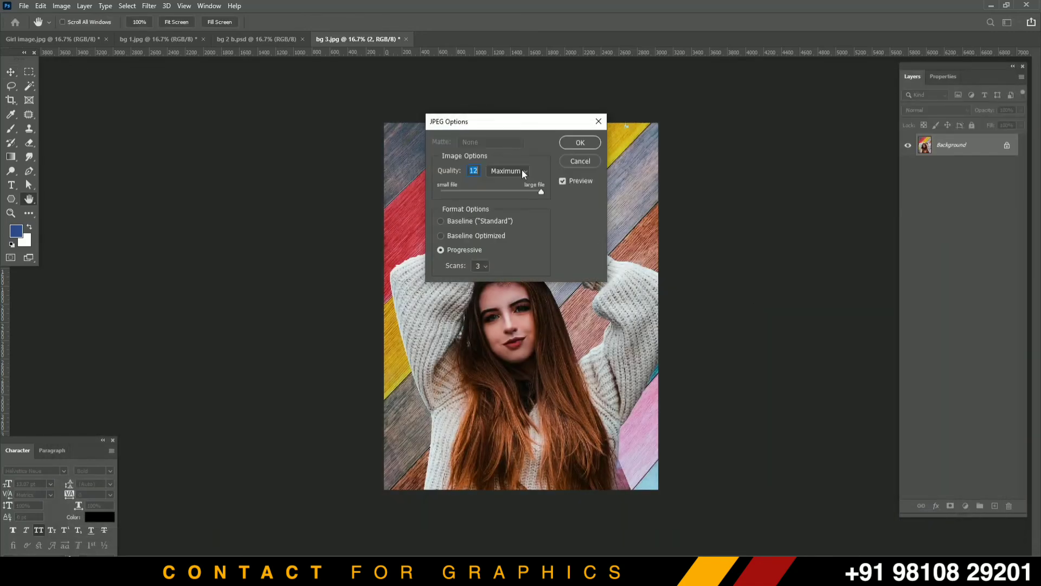
{"action": "left_click", "coordinate": [575, 146]}
- Switch to the Local Disk (E:) folder, open bg 1 in Photos, browse the saved images, and close the viewer
{"action": "left_click", "coordinate": [278, 574]}
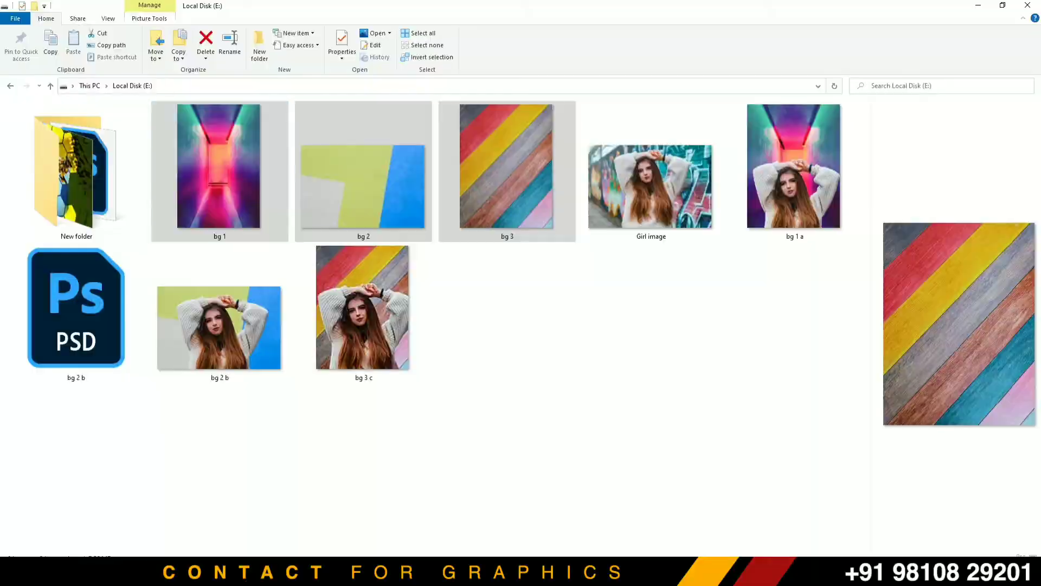
{"action": "double_click", "coordinate": [198, 175]}
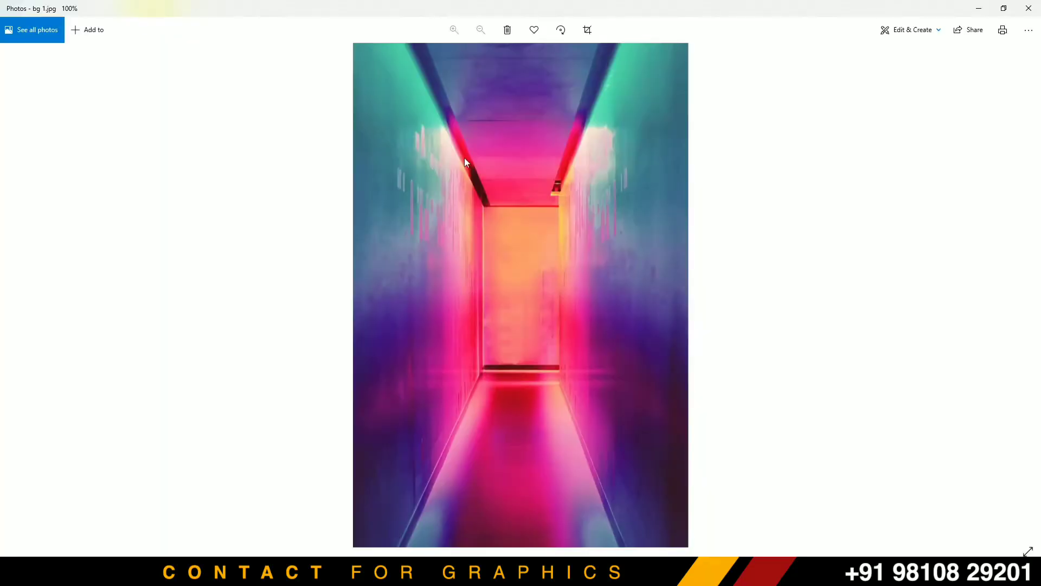
{"action": "key", "text": "Right"}
{"action": "key", "text": "Right"}
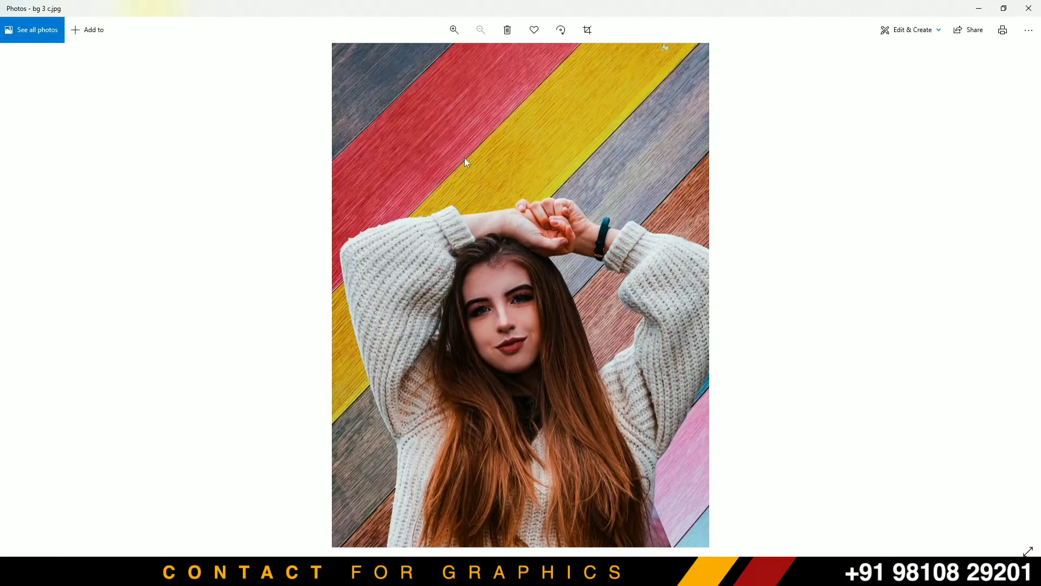
{"action": "key", "text": "Right"}
{"action": "key", "text": "Right"}
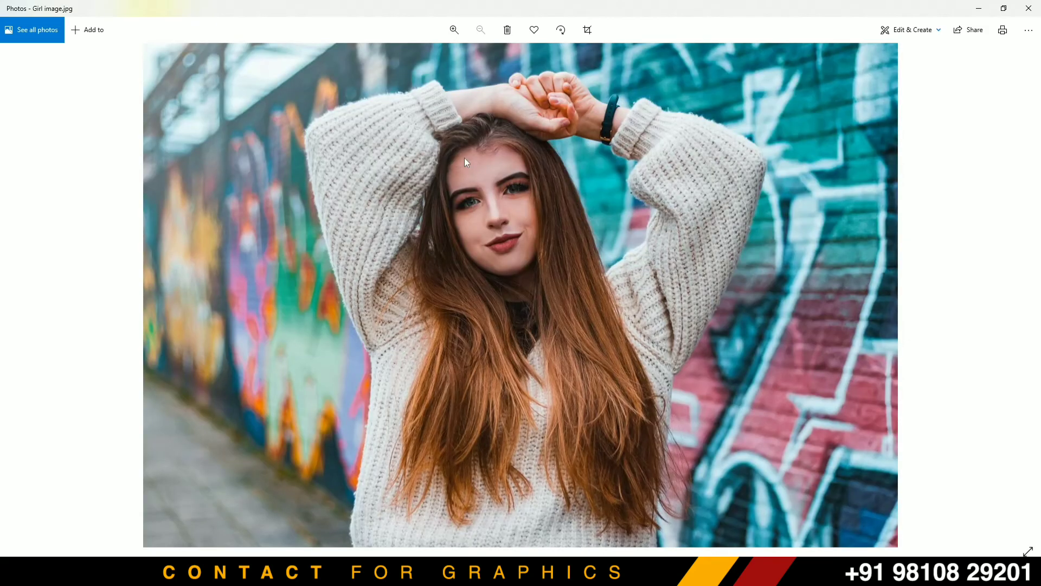
{"action": "key", "text": "Right"}
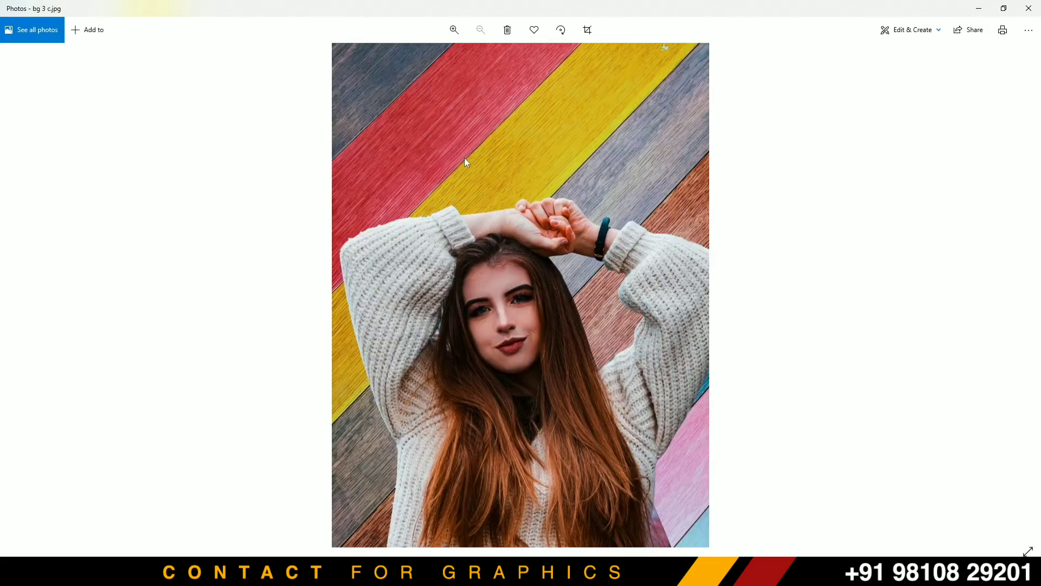
{"action": "key", "text": "Right"}
{"action": "key", "text": "Right"}
{"action": "key", "text": "Right"}
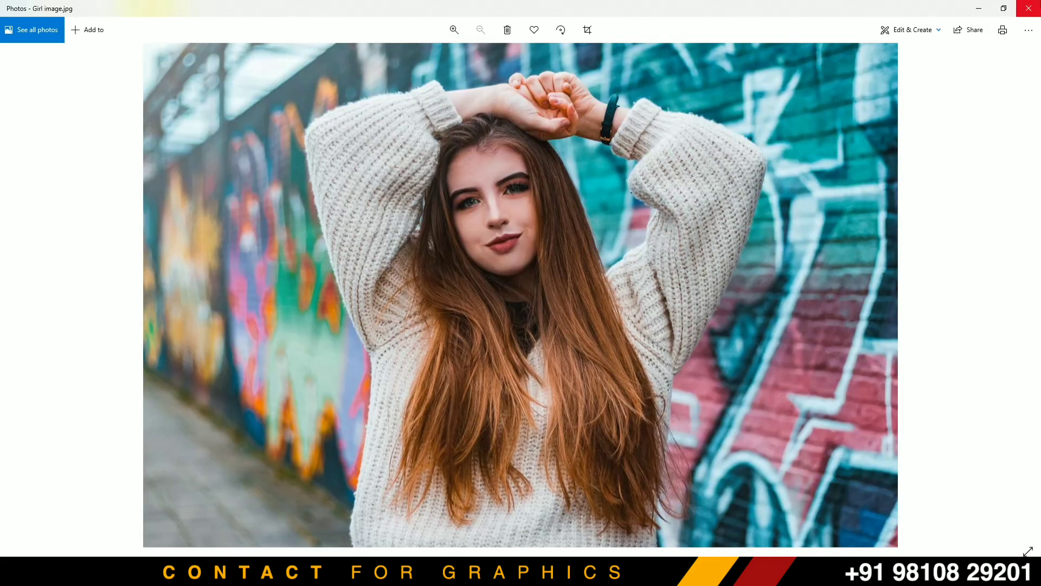
{"action": "left_click", "coordinate": [1028, 7]}
- Open the saved bg 3 c image in Photos, browse the neighbouring images, and close the viewer
{"action": "double_click", "coordinate": [347, 320]}
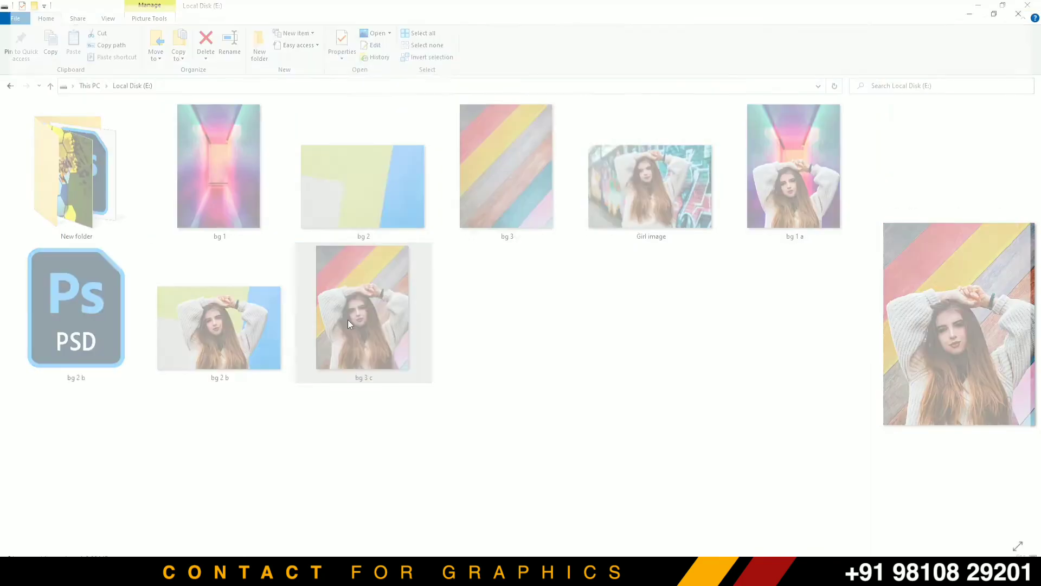
{"action": "key", "text": "Right"}
{"action": "key", "text": "Right"}
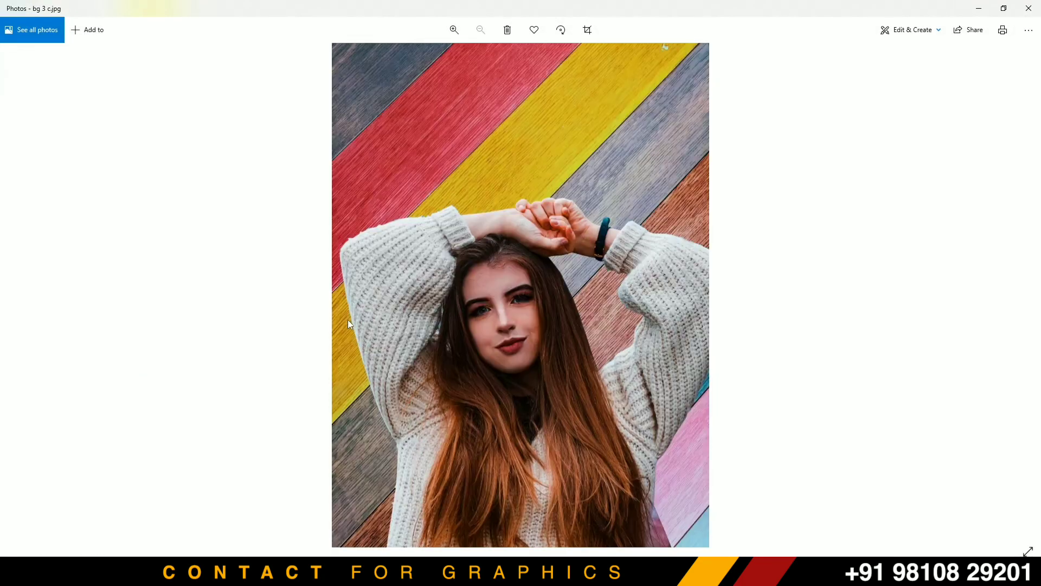
{"action": "key", "text": "Right"}
{"action": "key", "text": "Right"}
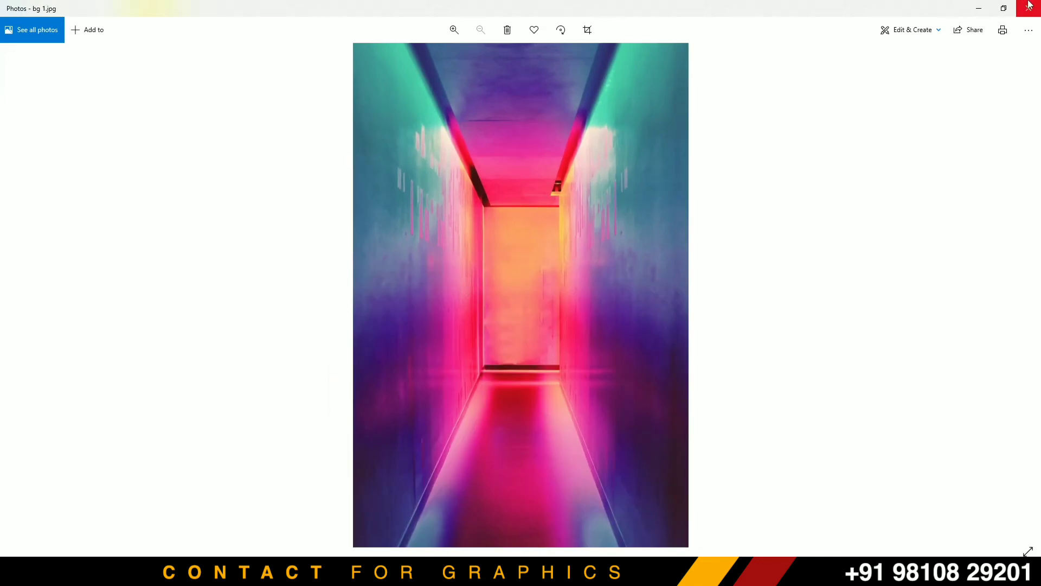
{"action": "left_click", "coordinate": [1028, 7]}
- Open the saved bg 1 a image and compare the composites with their original backgrounds, ending on bg 1 a
{"action": "double_click", "coordinate": [803, 190]}
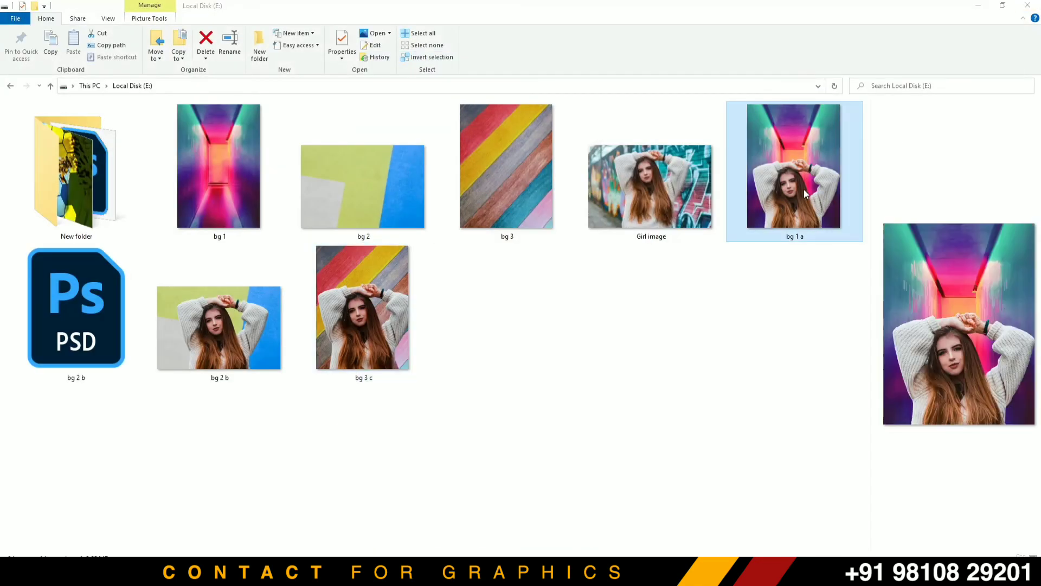
{"action": "key", "text": "Right"}
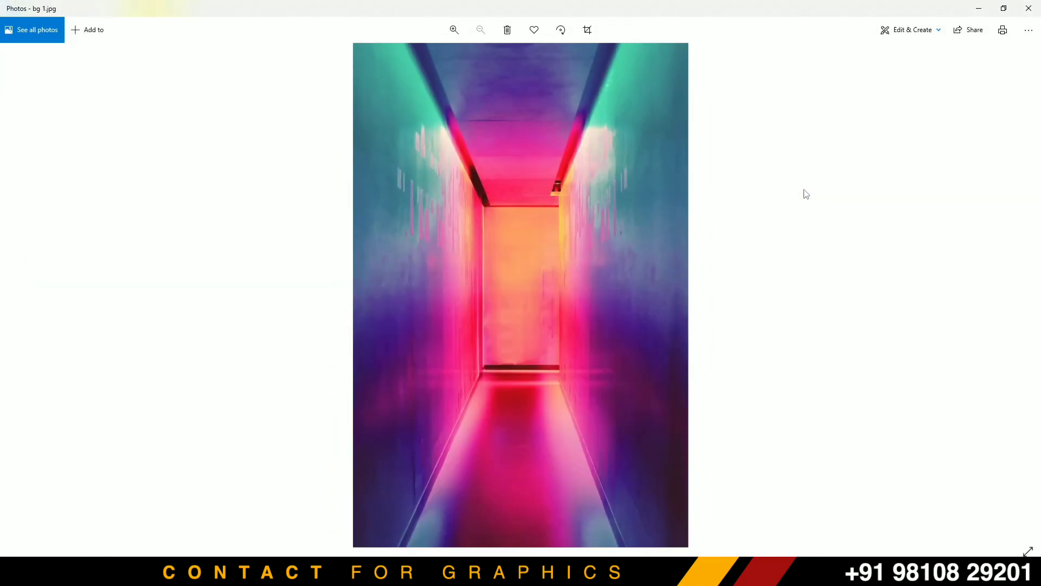
{"action": "key", "text": "Right"}
{"action": "key", "text": "Right"}
{"action": "key", "text": "Right"}
{"action": "key", "text": "Right"}
{"action": "key", "text": "Right"}
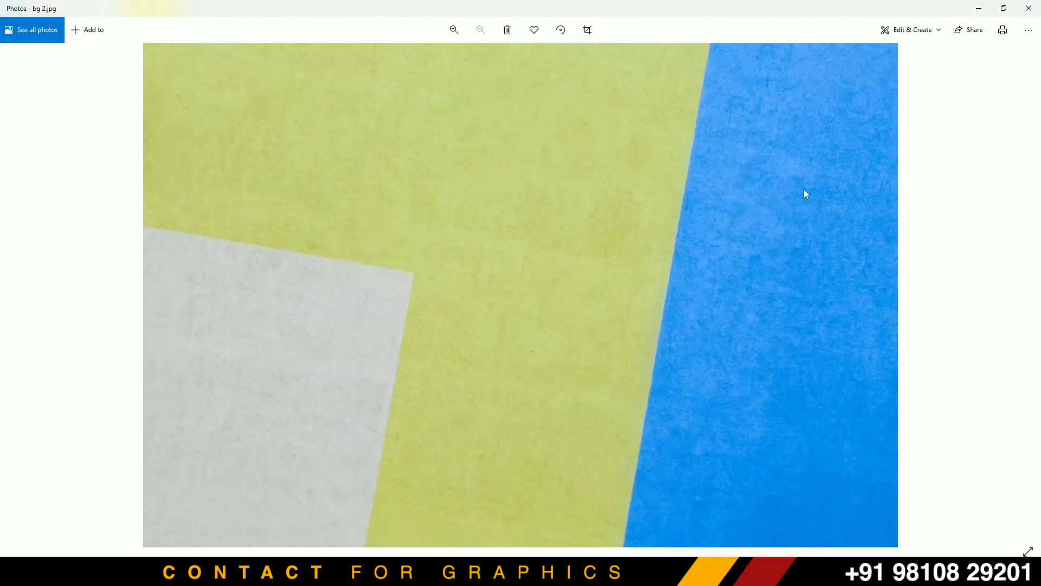
{"action": "key", "text": "Left"}
{"action": "key", "text": "Left"}
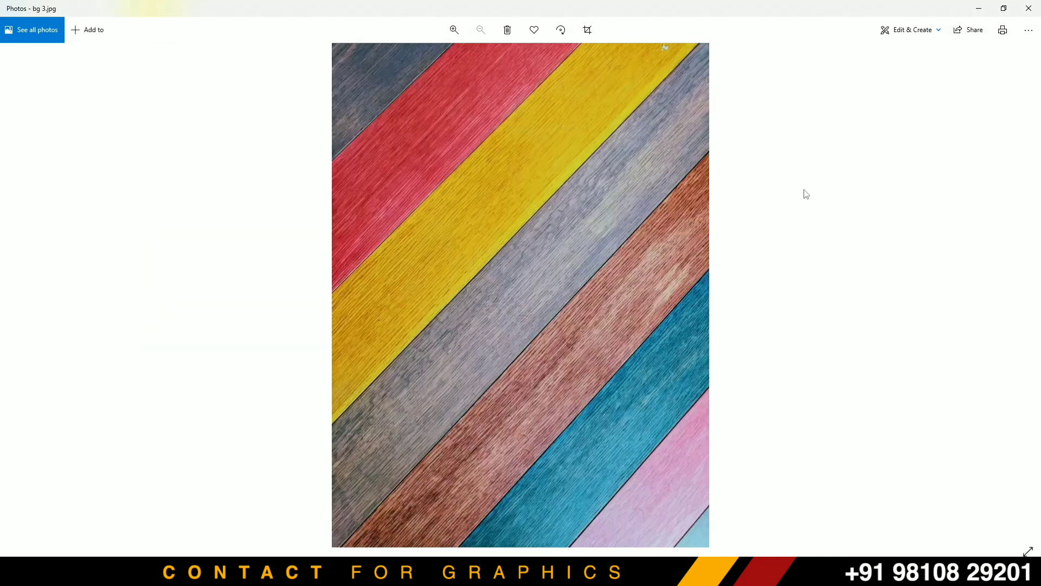
{"action": "key", "text": "Right"}
{"action": "key", "text": "Left"}
{"action": "key", "text": "Left"}
{"action": "key", "text": "Left"}
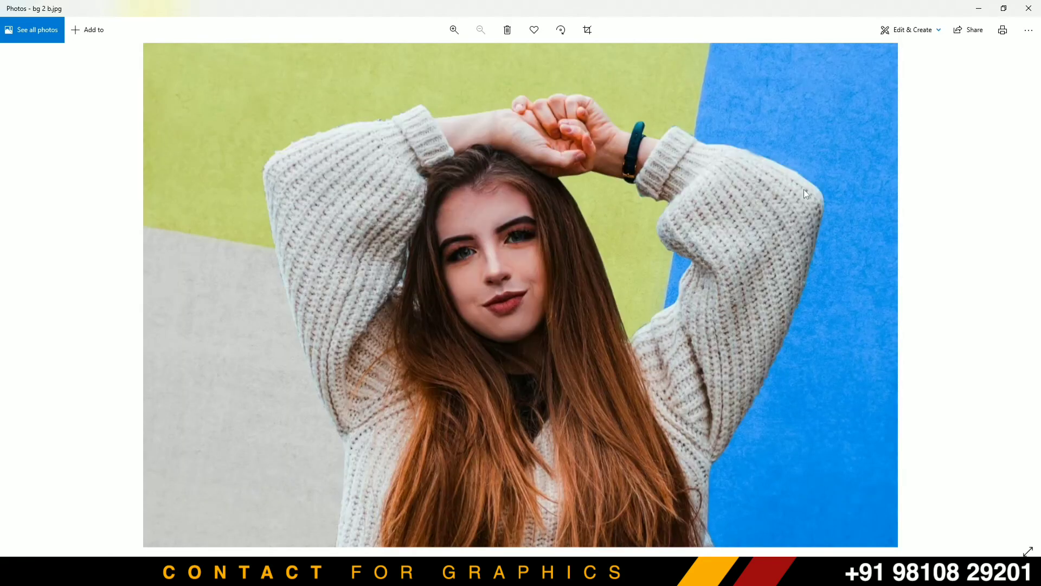
{"action": "key", "text": "Left"}
{"action": "key", "text": "Left"}
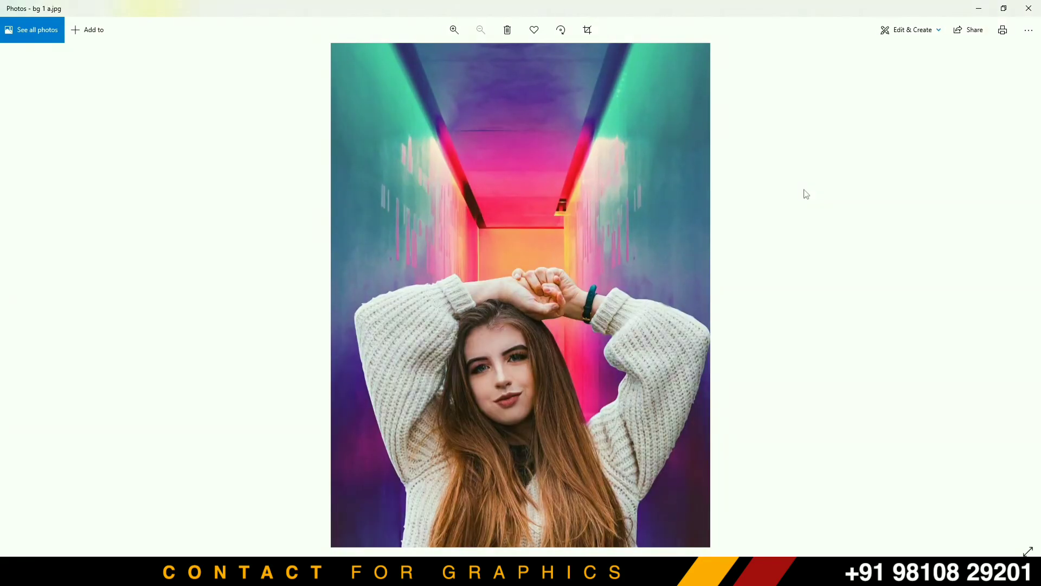